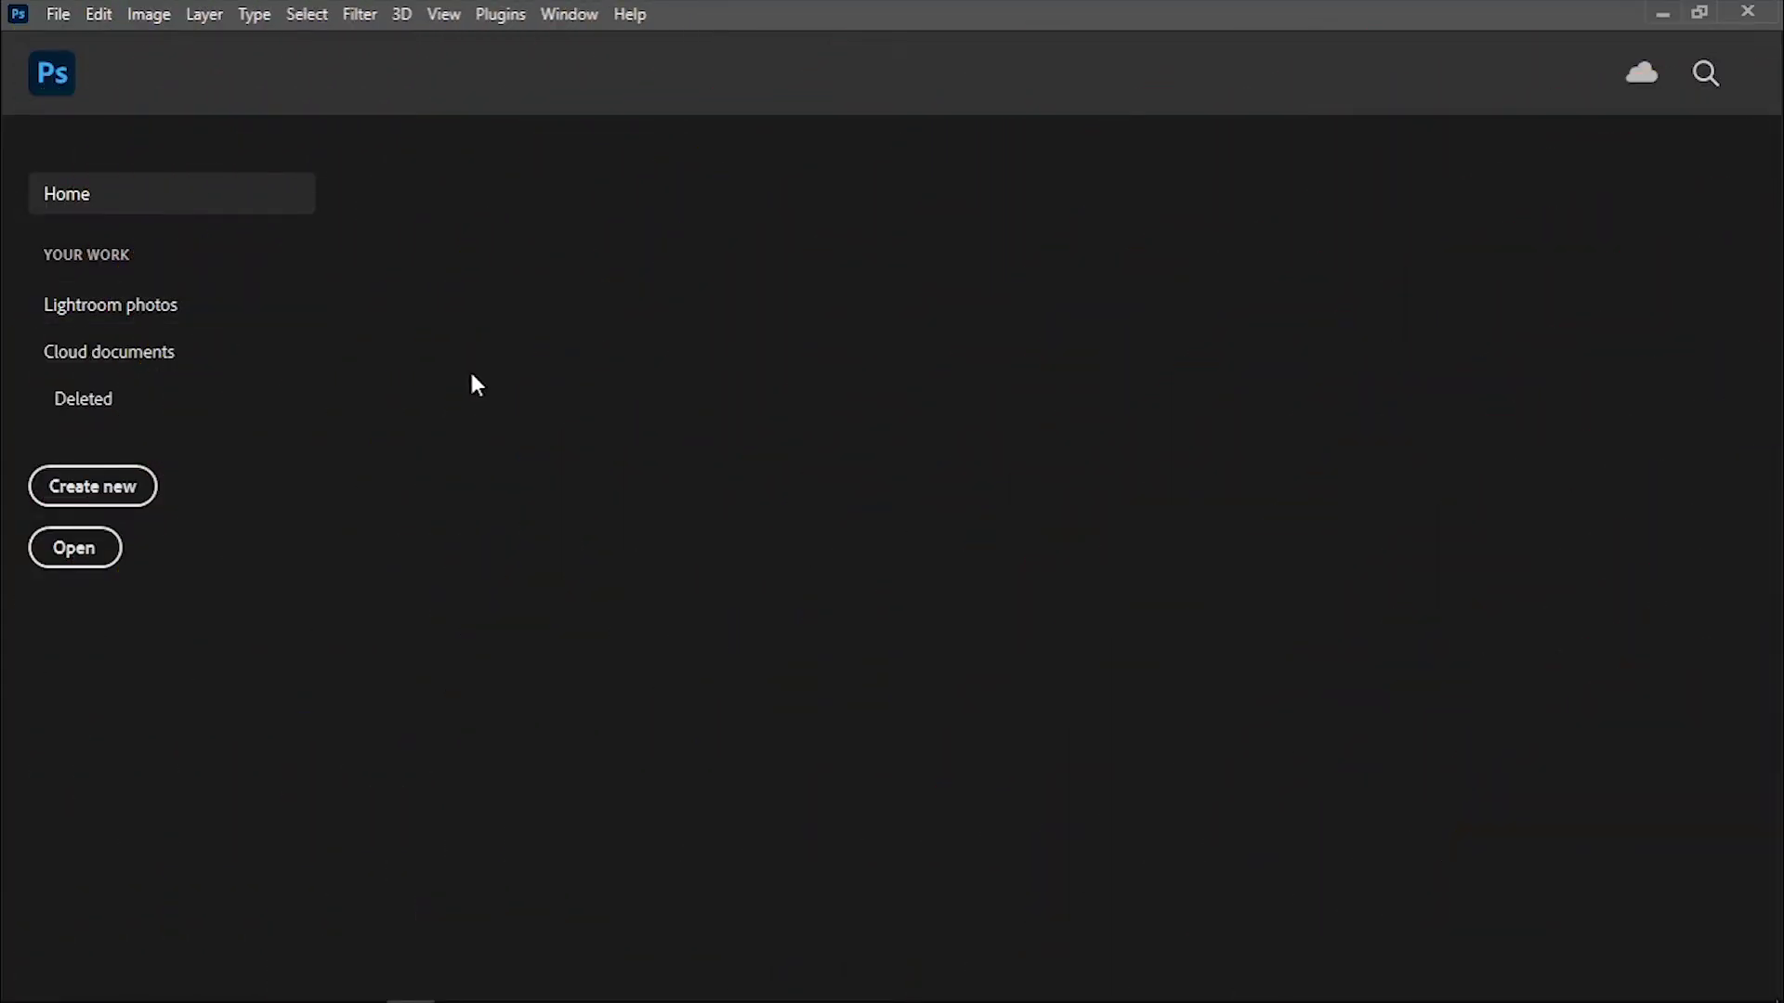
Create a 200 × 200 px document with Transparent background contents via File > New.
{"action": "key", "text": "ctrl+n"}
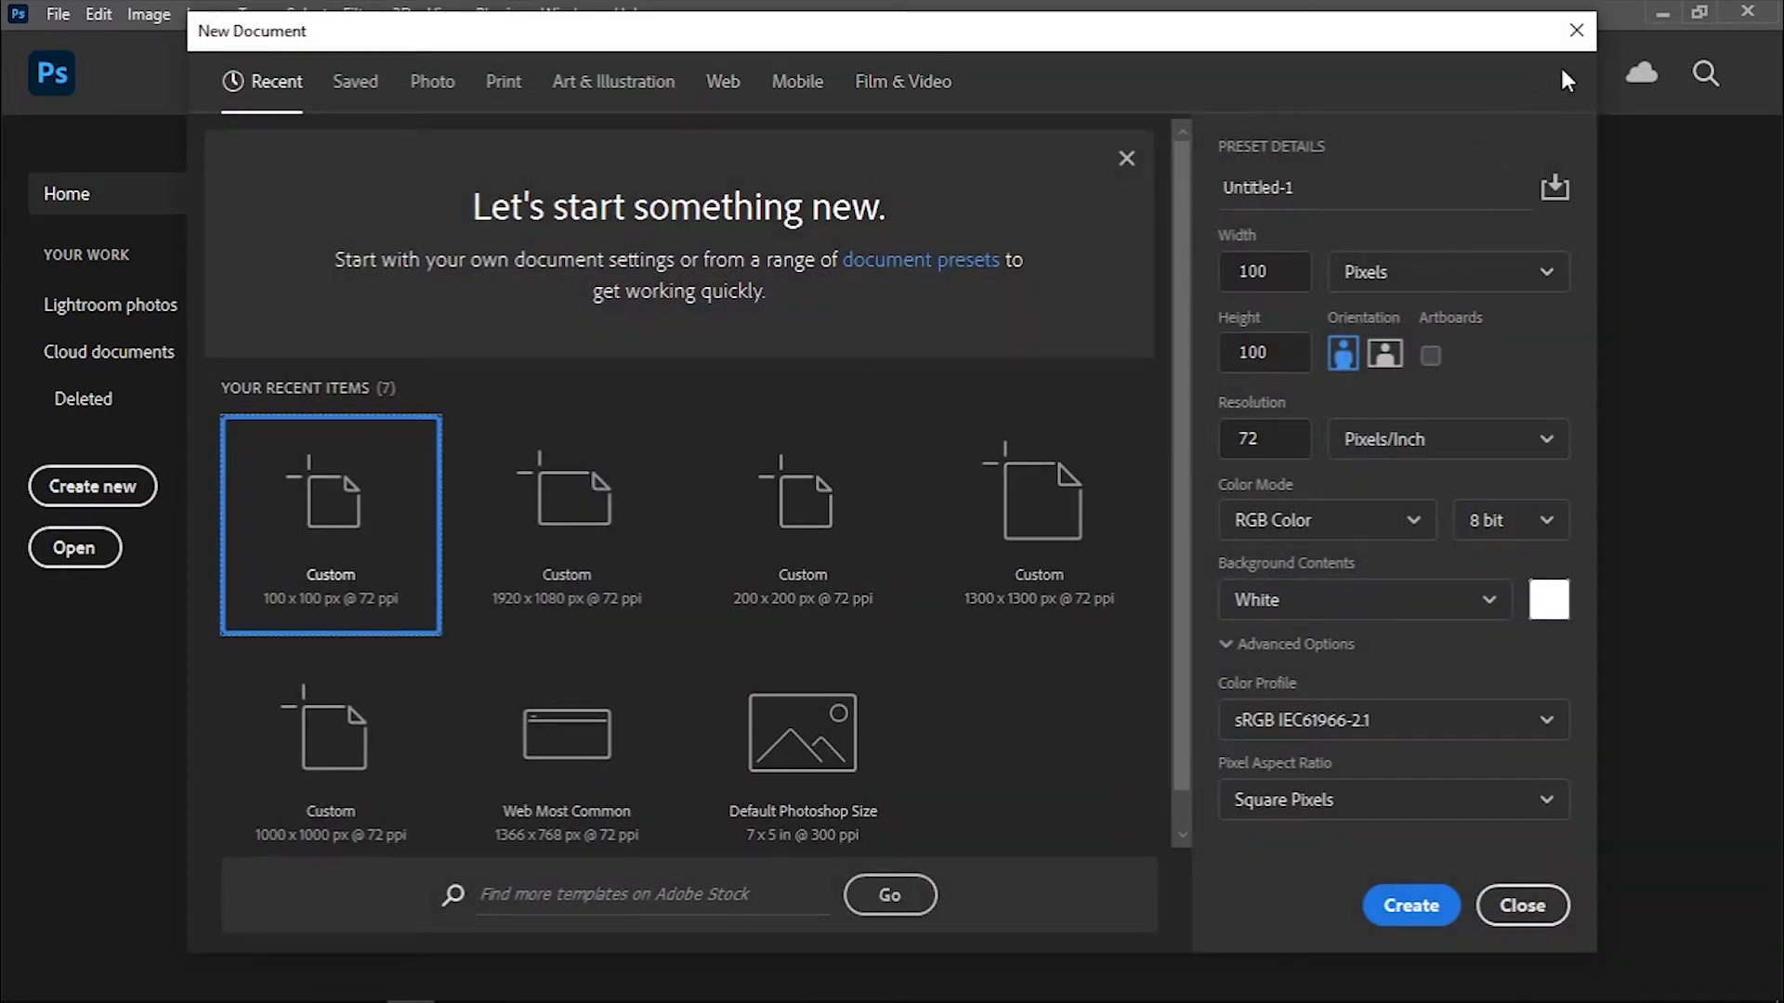
{"action": "left_click", "coordinate": [1576, 28]}
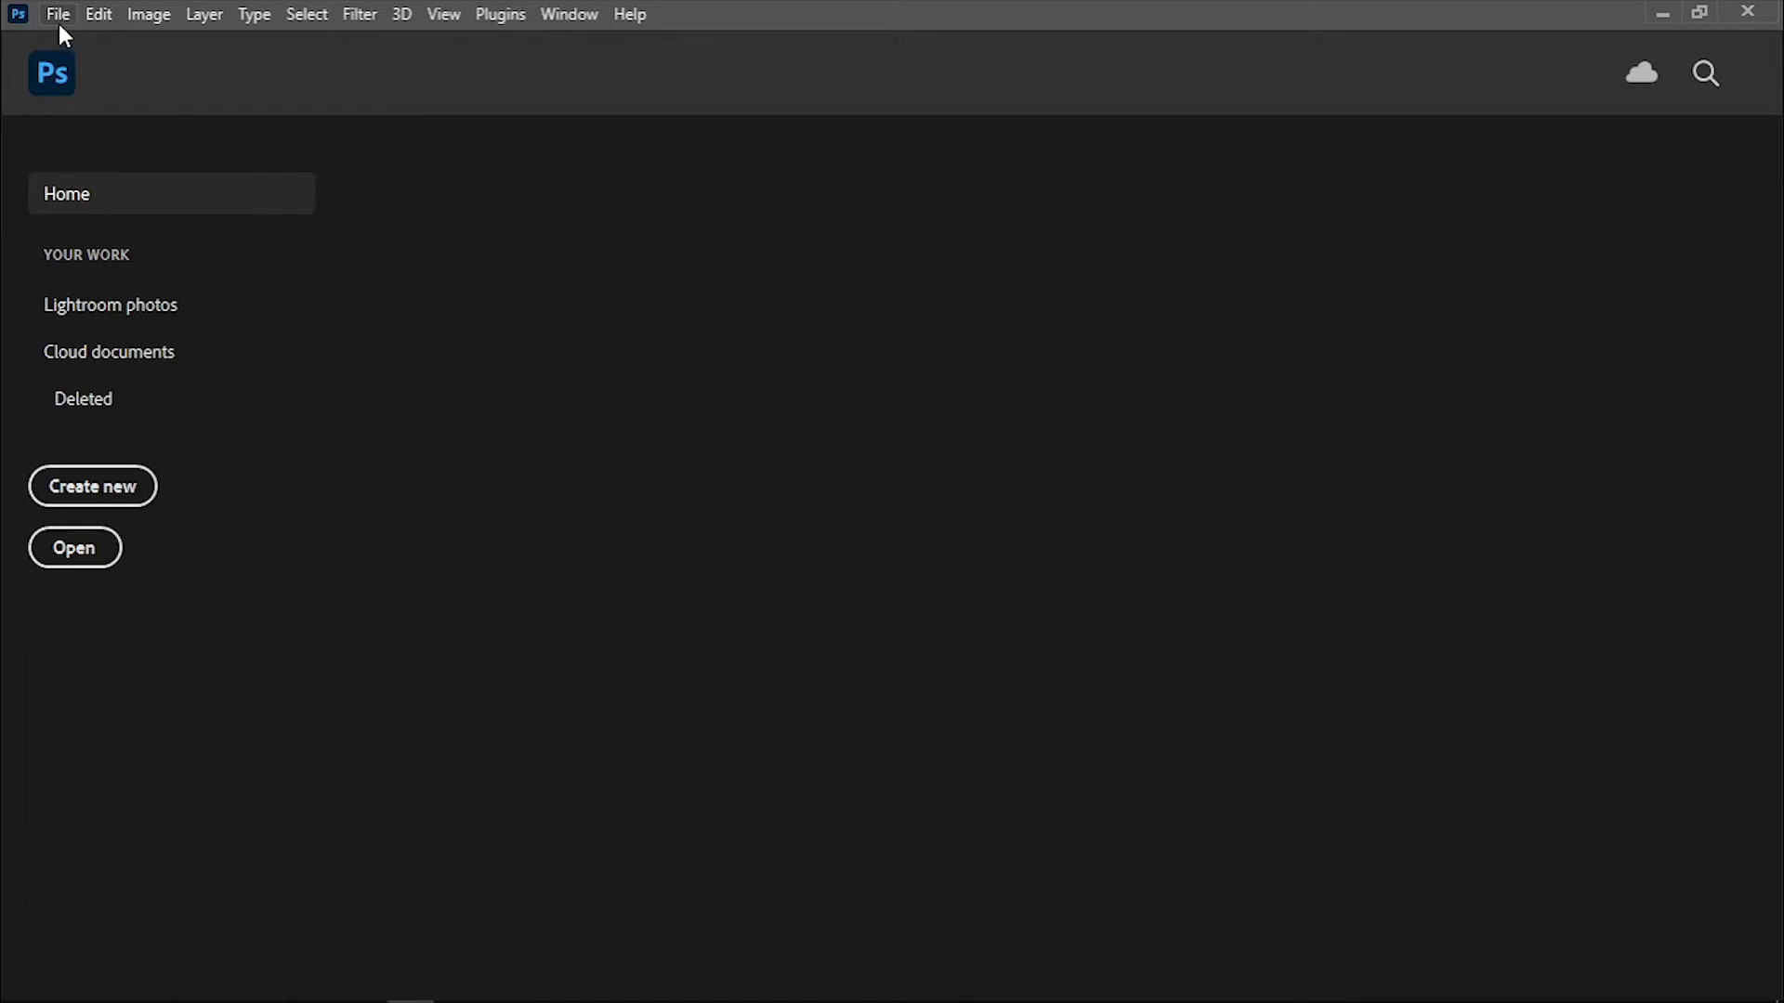
{"action": "left_click", "coordinate": [59, 19]}
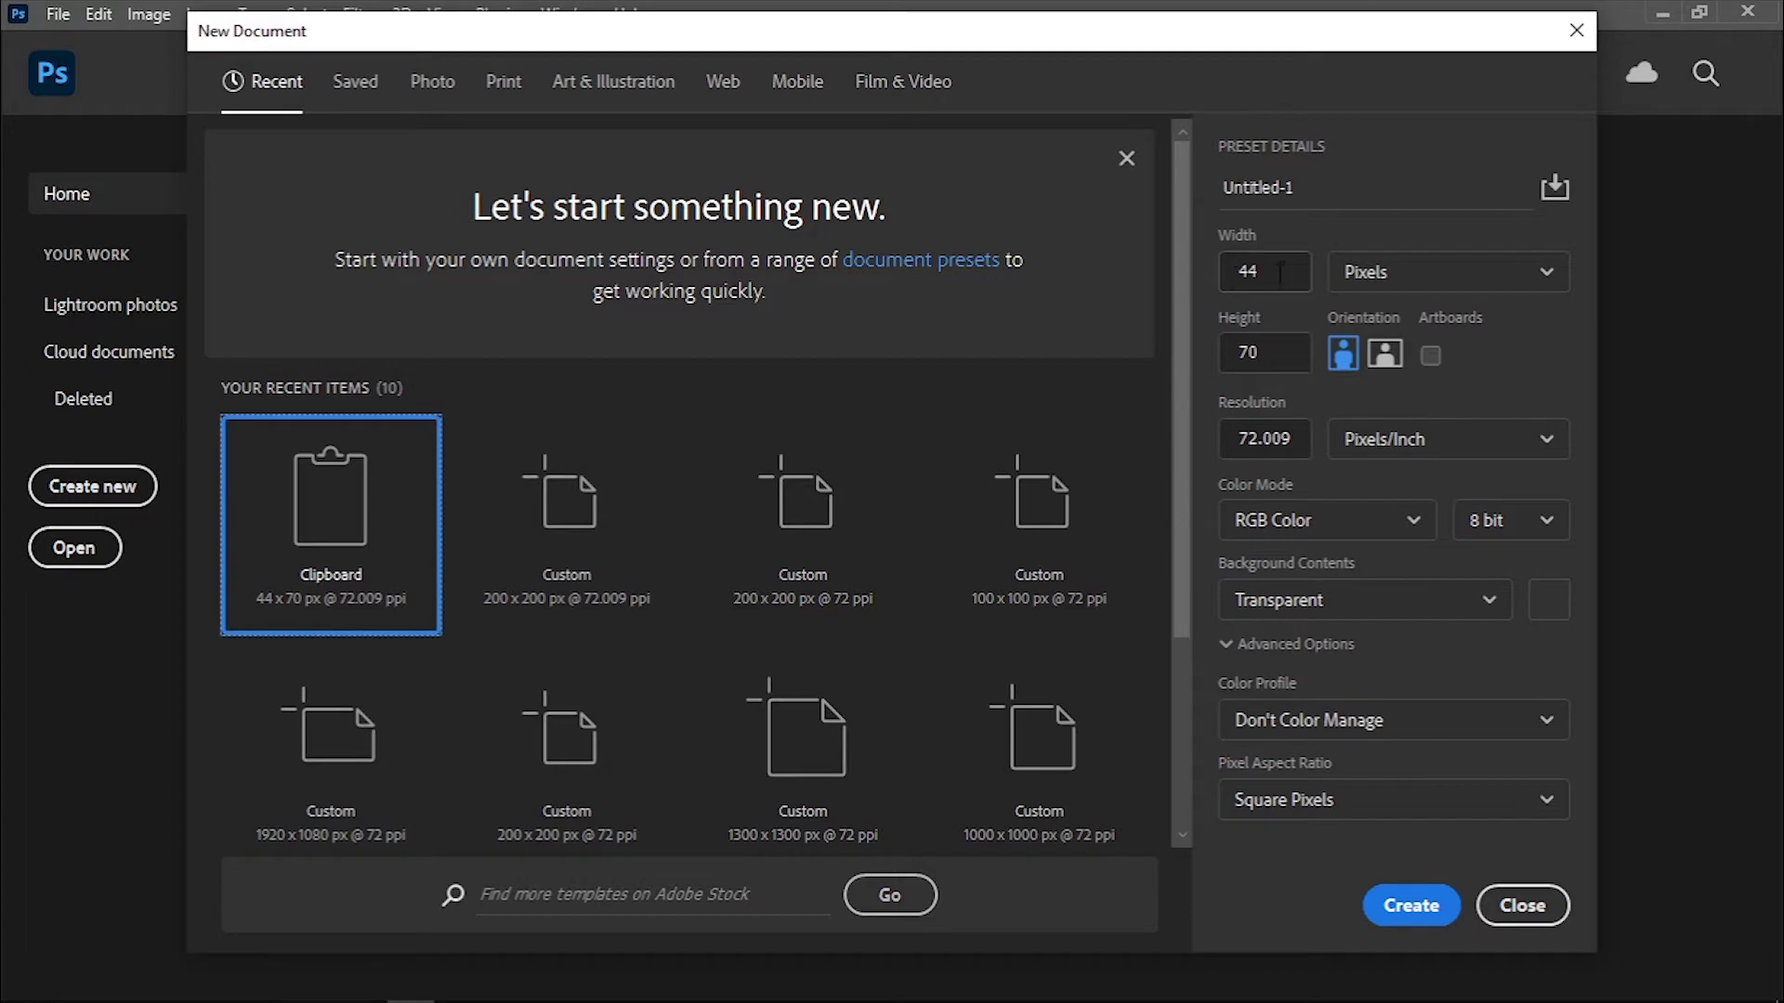
{"action": "left_click", "coordinate": [1279, 274]}
{"action": "left_click", "coordinate": [1226, 357]}
{"action": "type", "text": "200"}
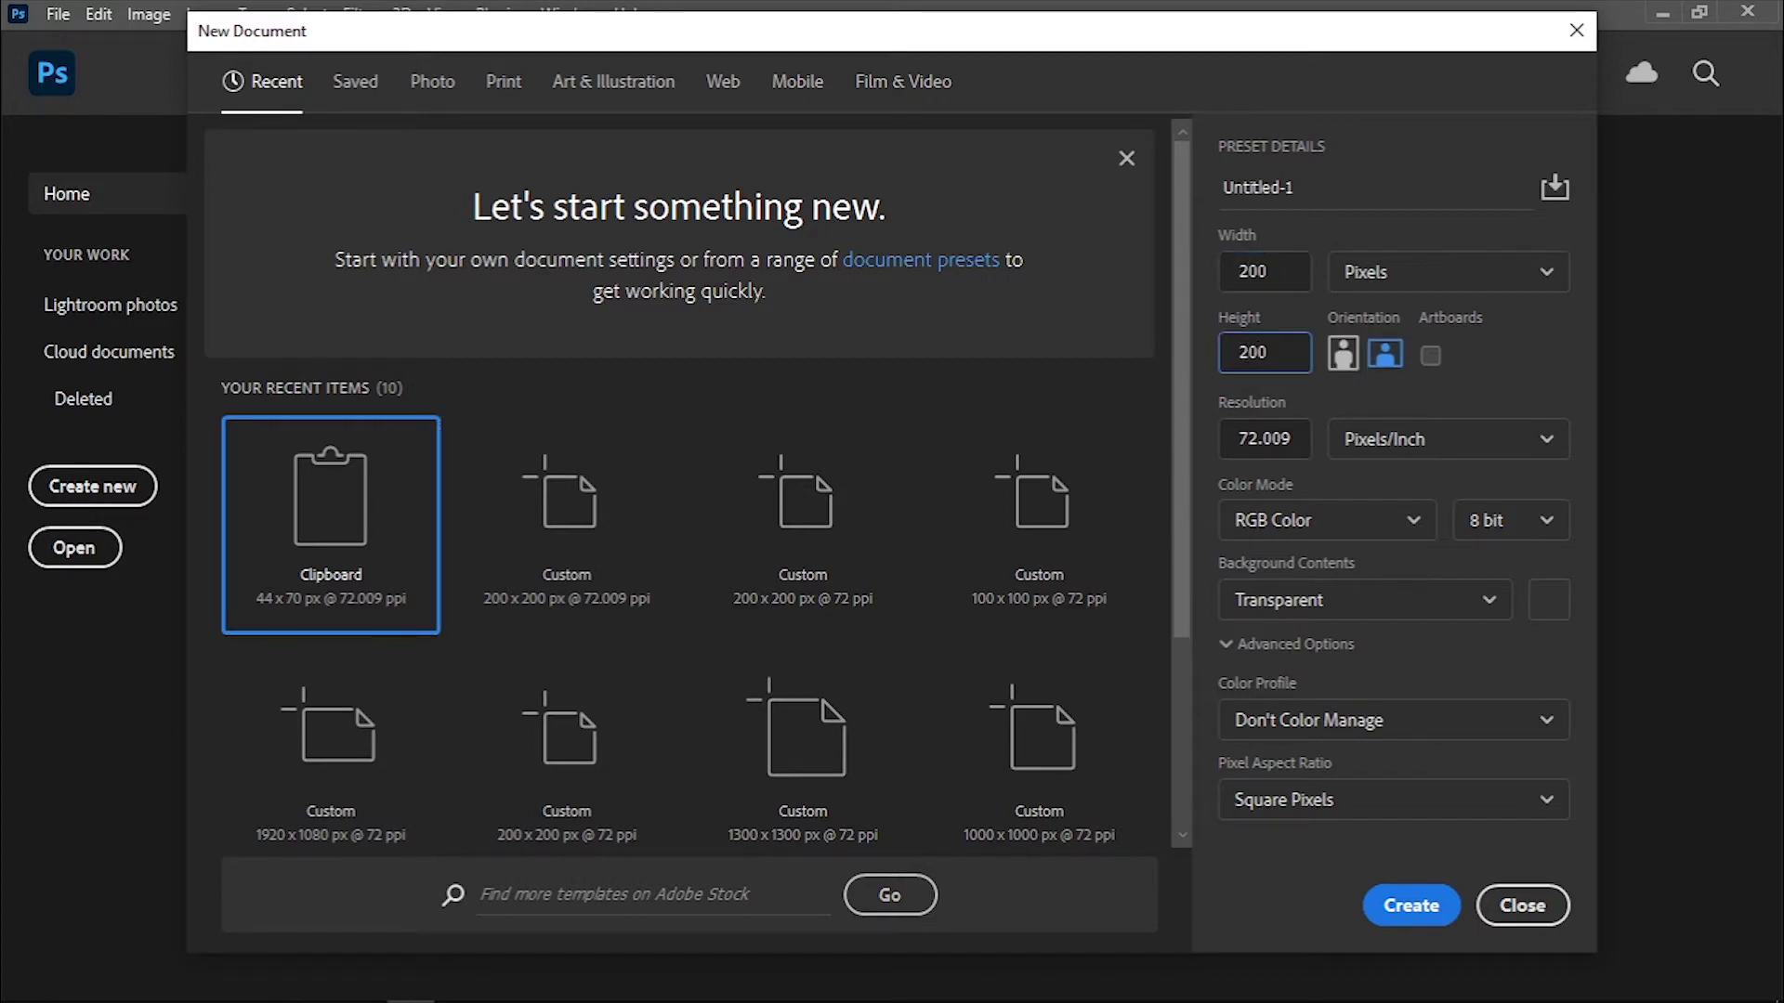
{"action": "key", "text": "Tab"}
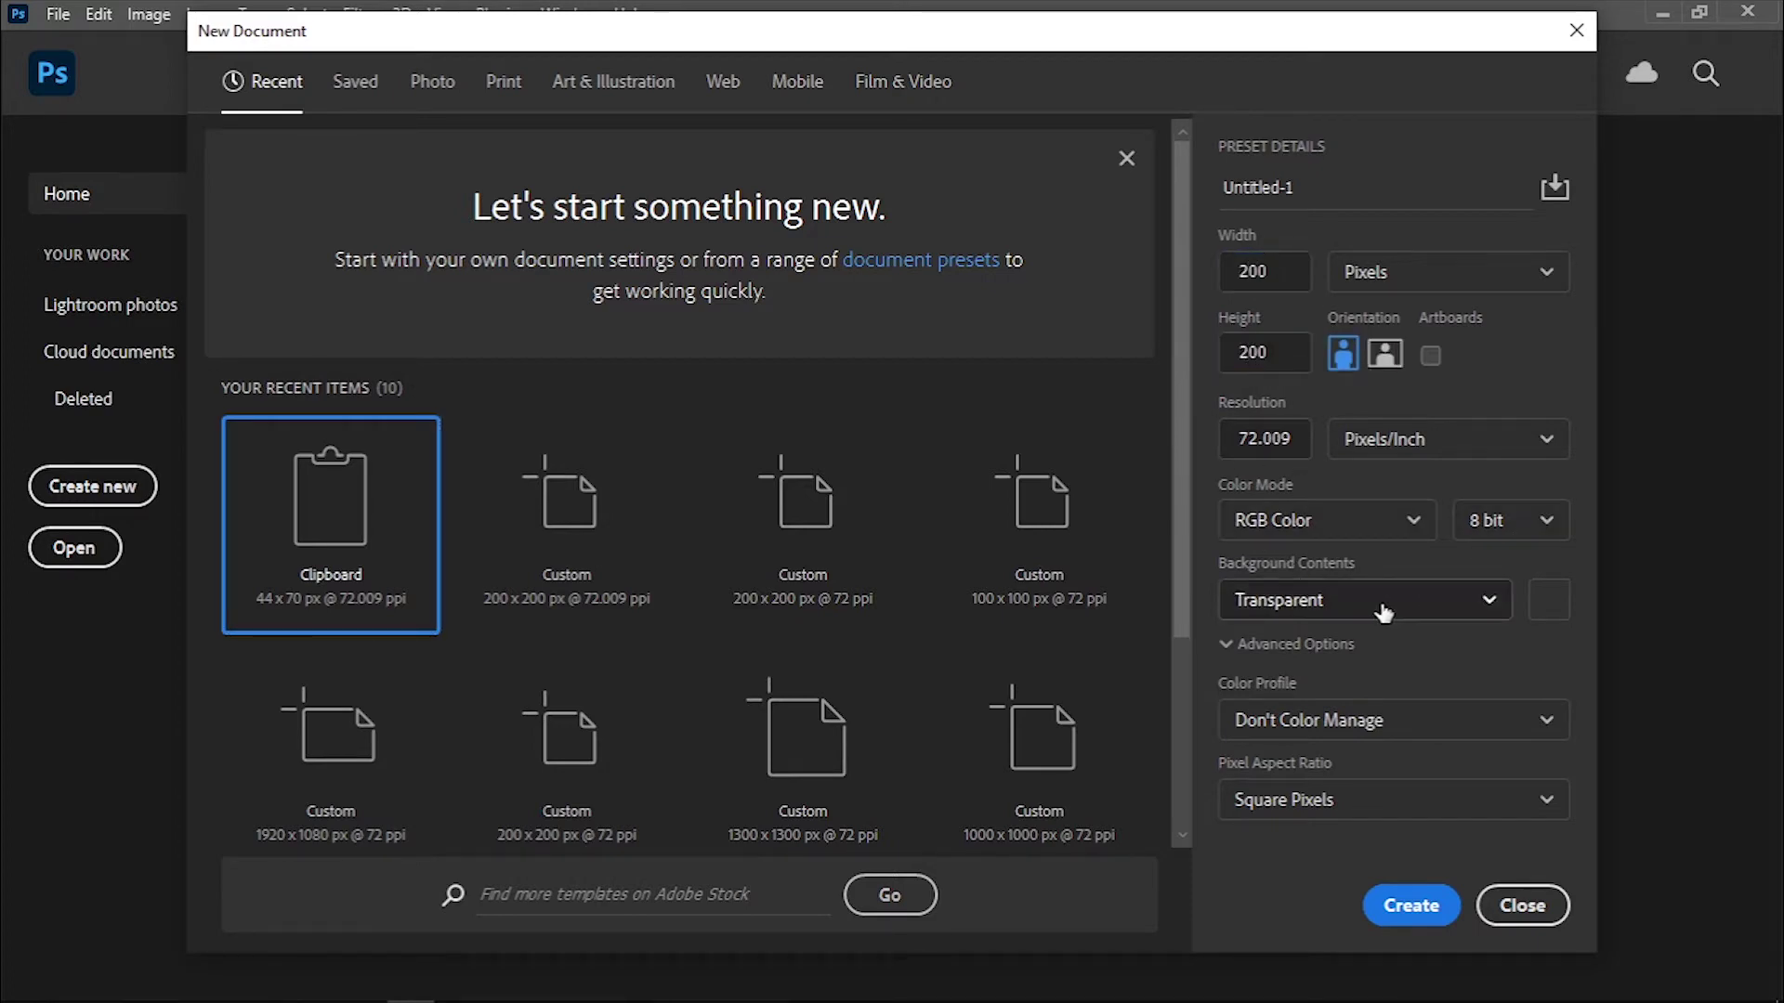
{"action": "left_click", "coordinate": [1359, 609]}
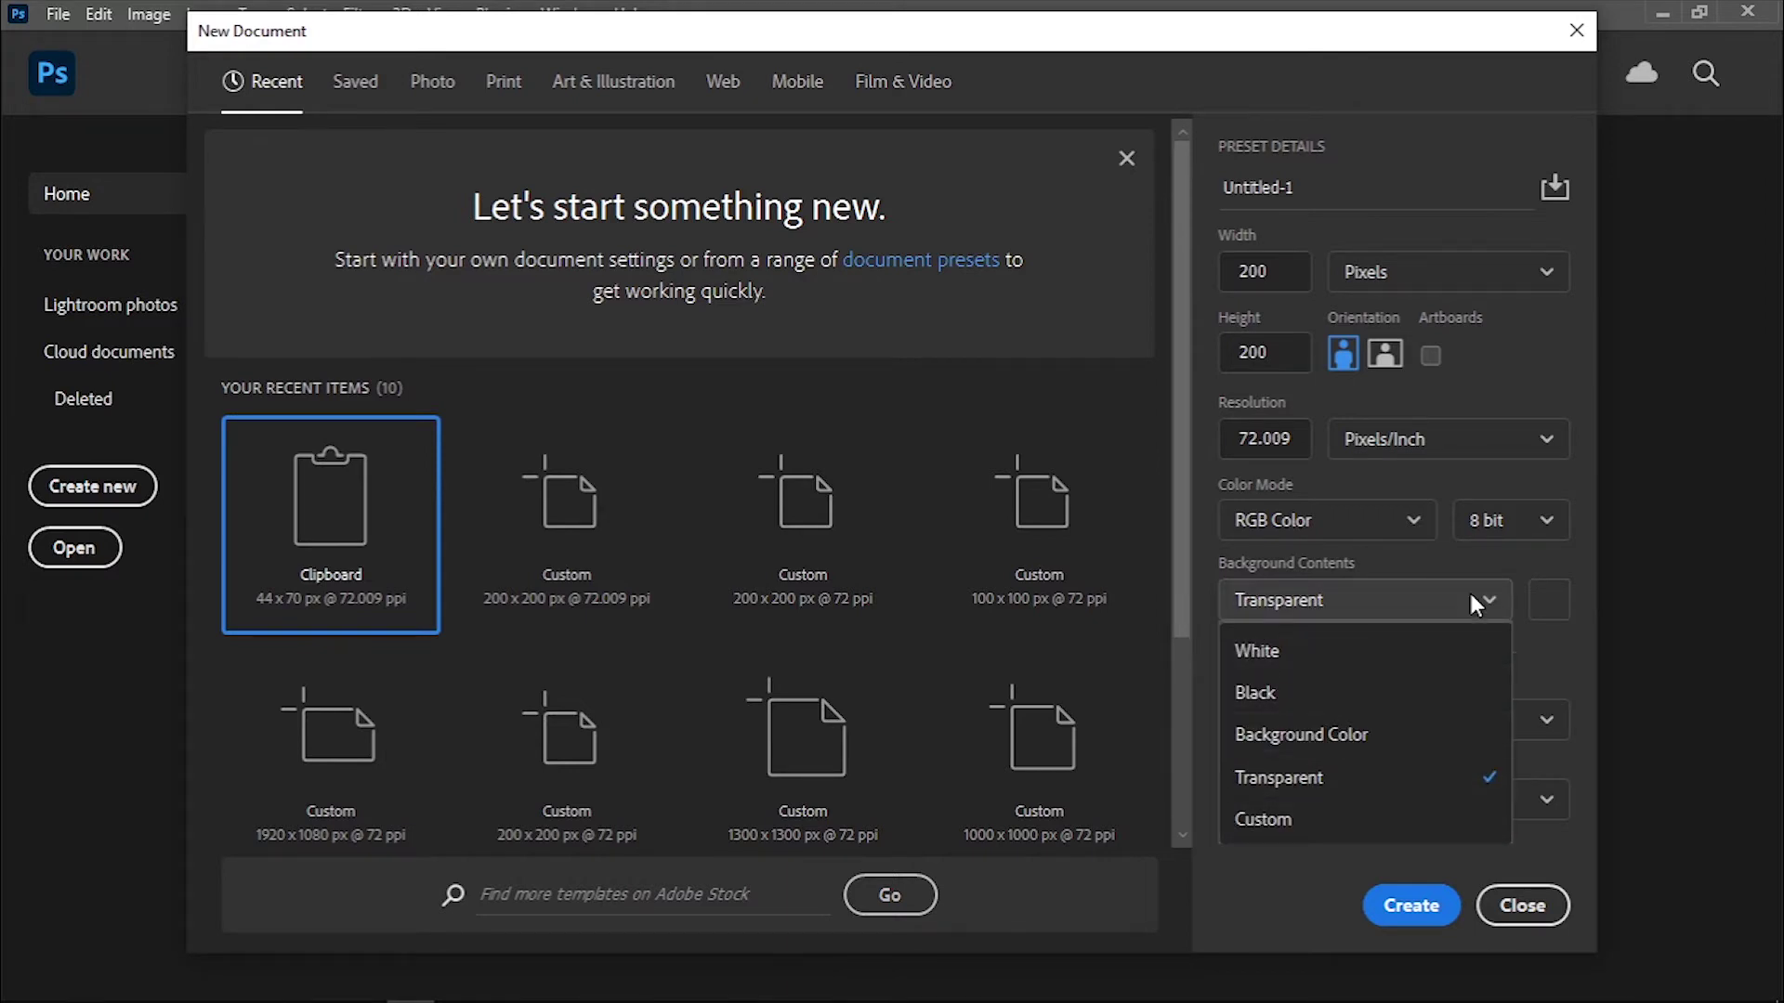
{"action": "left_click", "coordinate": [1412, 904]}
{"action": "scroll", "coordinate": [713, 577], "scroll_direction": "up", "scroll_amount": 2}
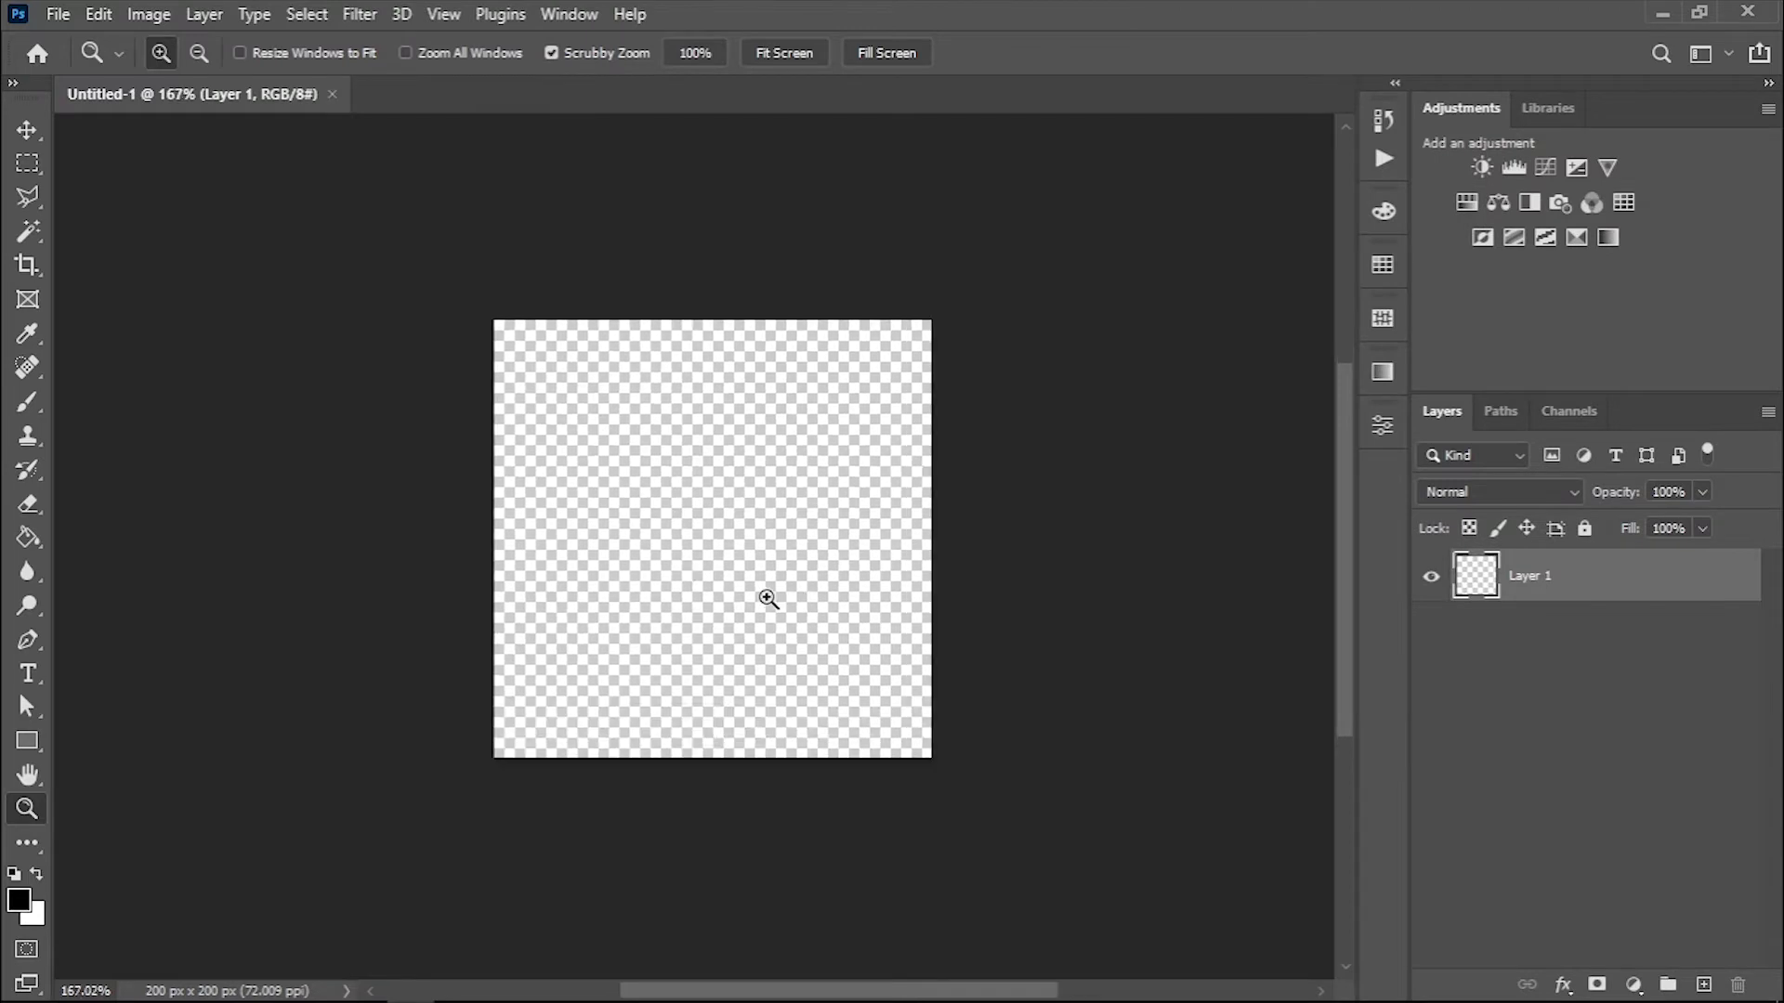
{"action": "scroll", "coordinate": [767, 600], "scroll_direction": "up", "scroll_amount": 3}
{"action": "scroll", "coordinate": [657, 507], "scroll_direction": "up", "scroll_amount": 2}
{"action": "scroll", "coordinate": [656, 506], "scroll_direction": "up", "scroll_amount": 1}
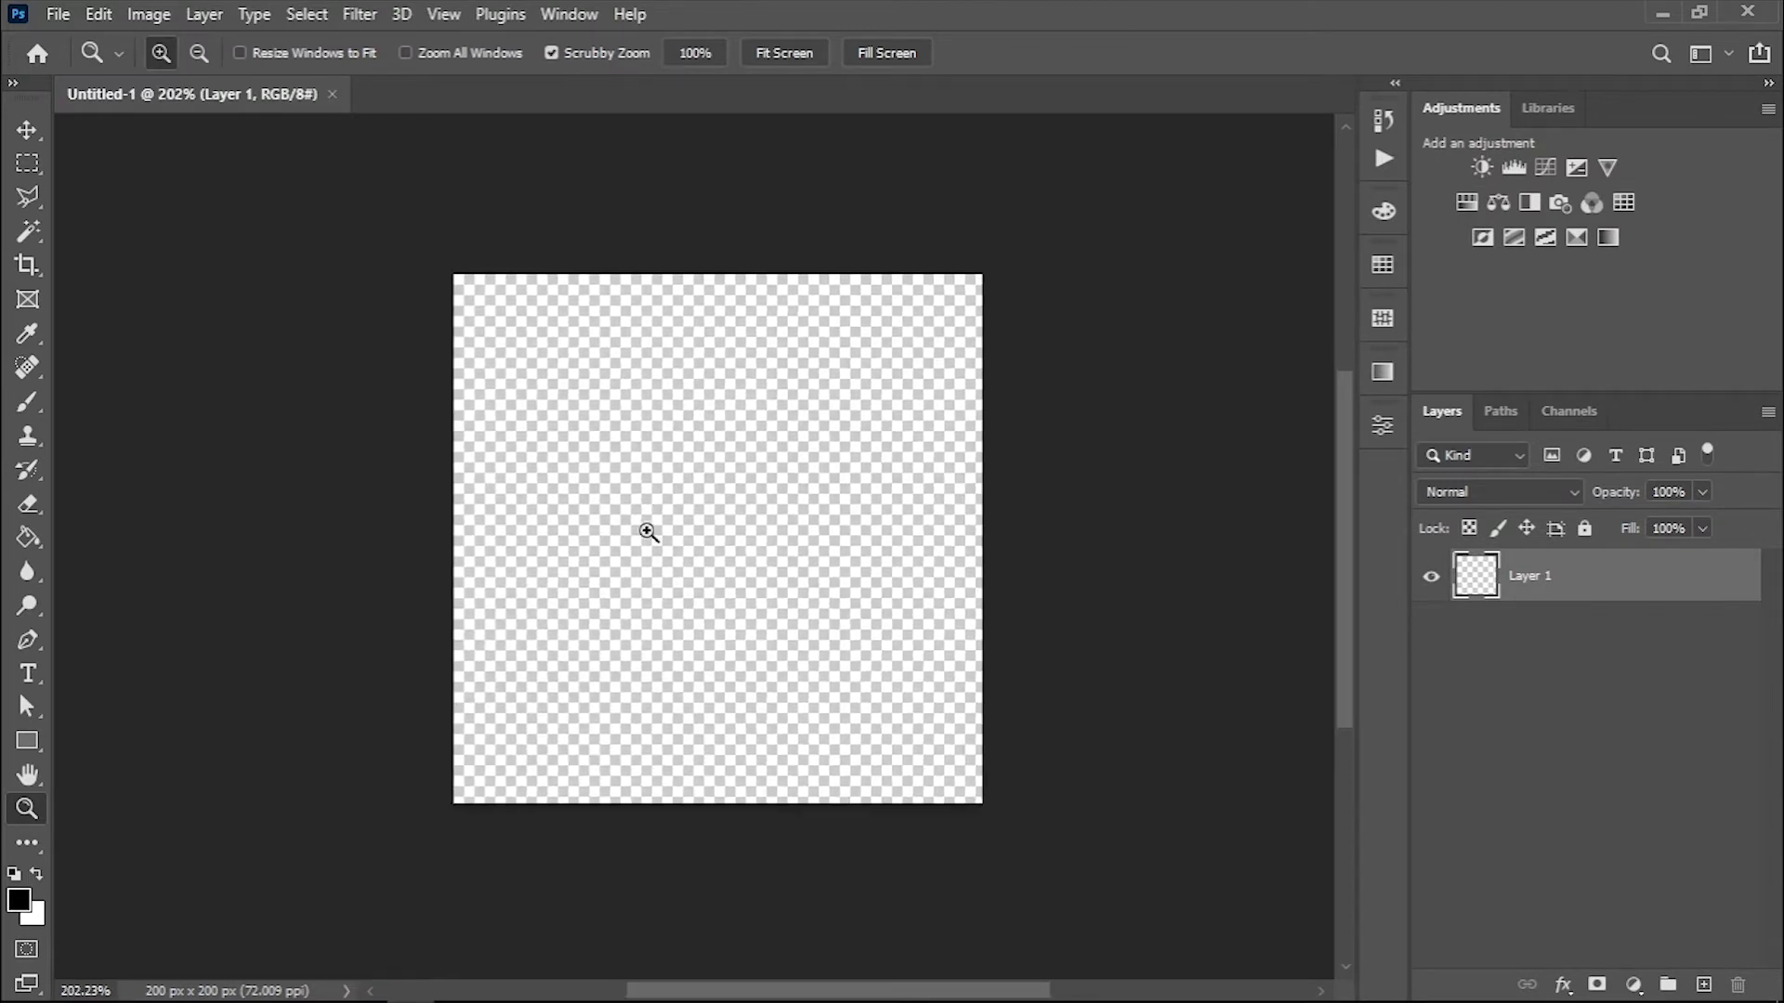
Place Christmas Pattern.png from the clothing assets folder onto the canvas.
{"action": "left_click", "coordinate": [169, 984]}
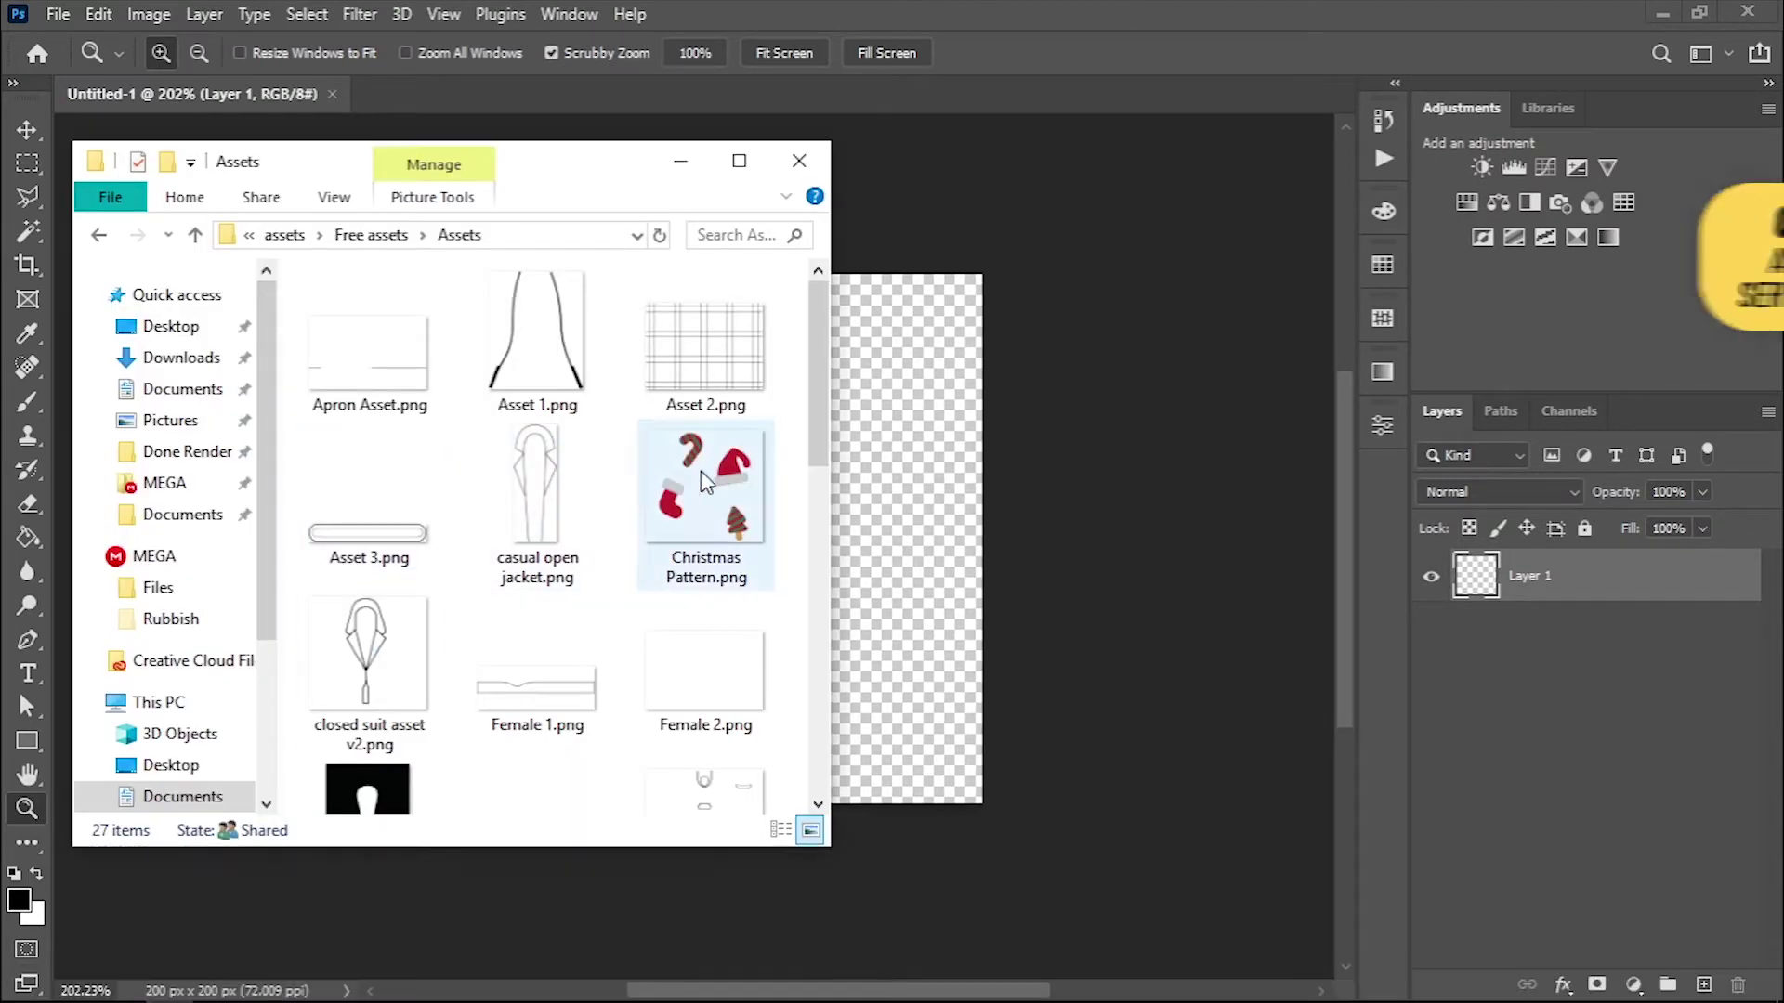
{"action": "left_click_drag", "start_coordinate": [706, 501], "coordinate": [916, 481]}
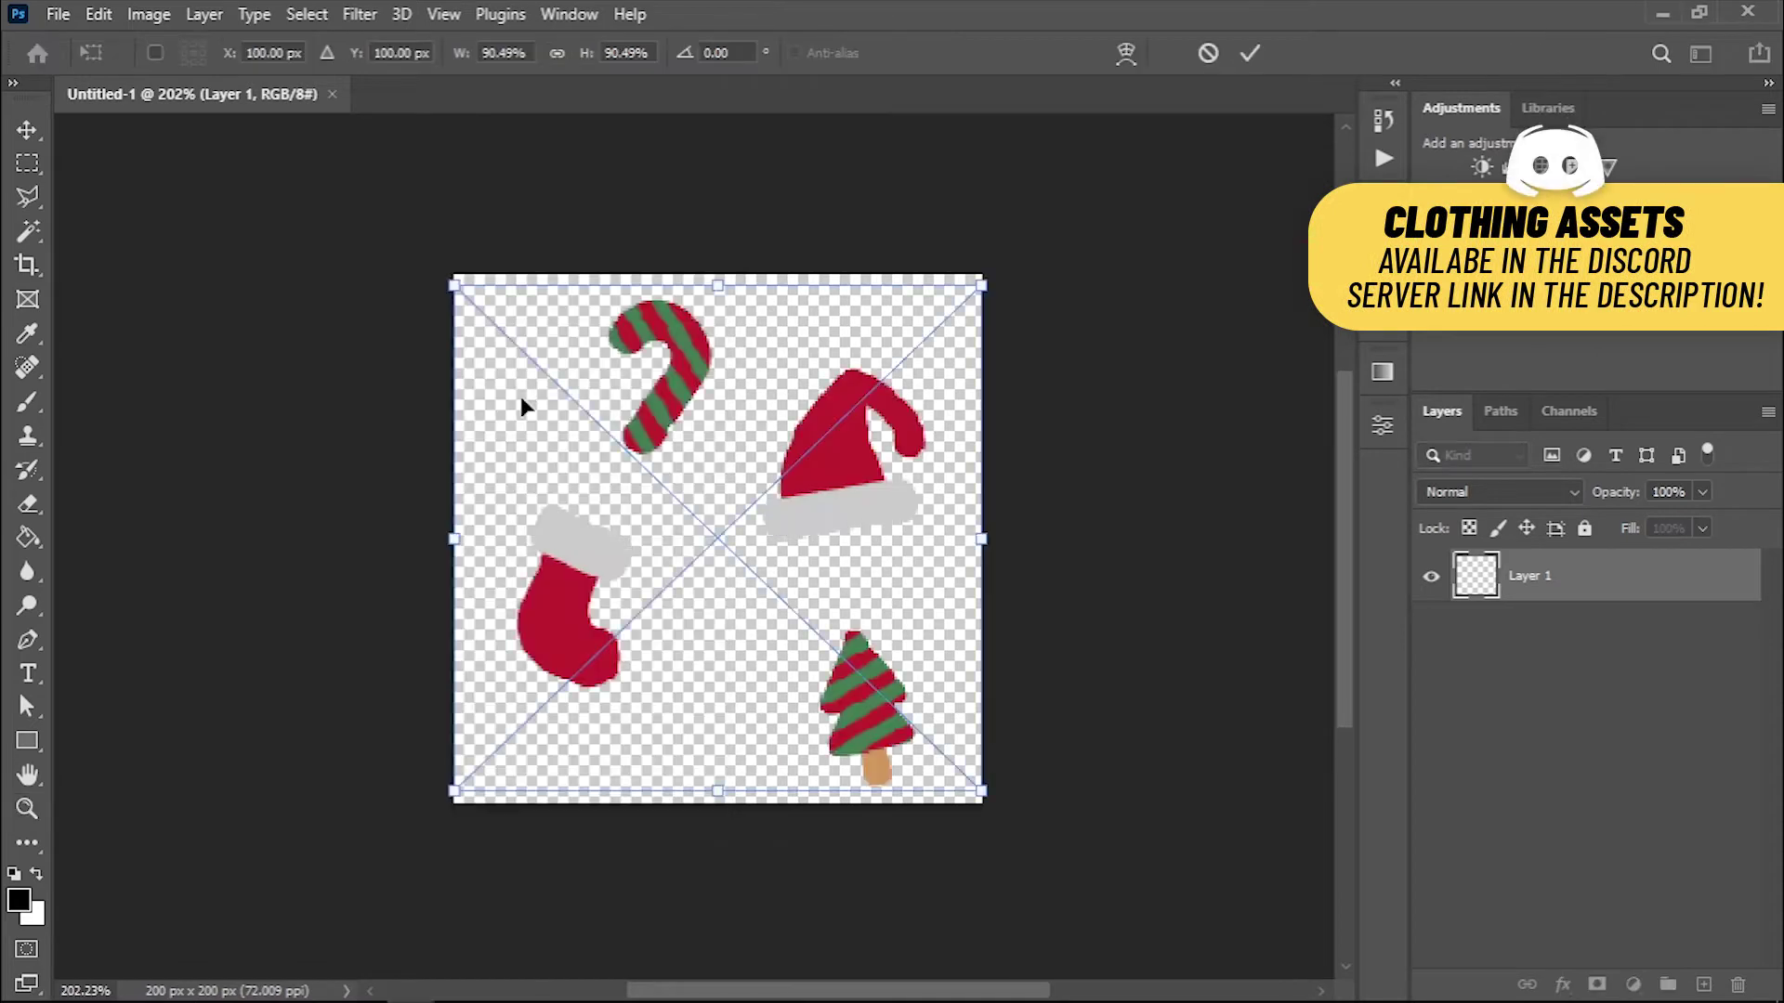
{"action": "key", "text": "Return"}
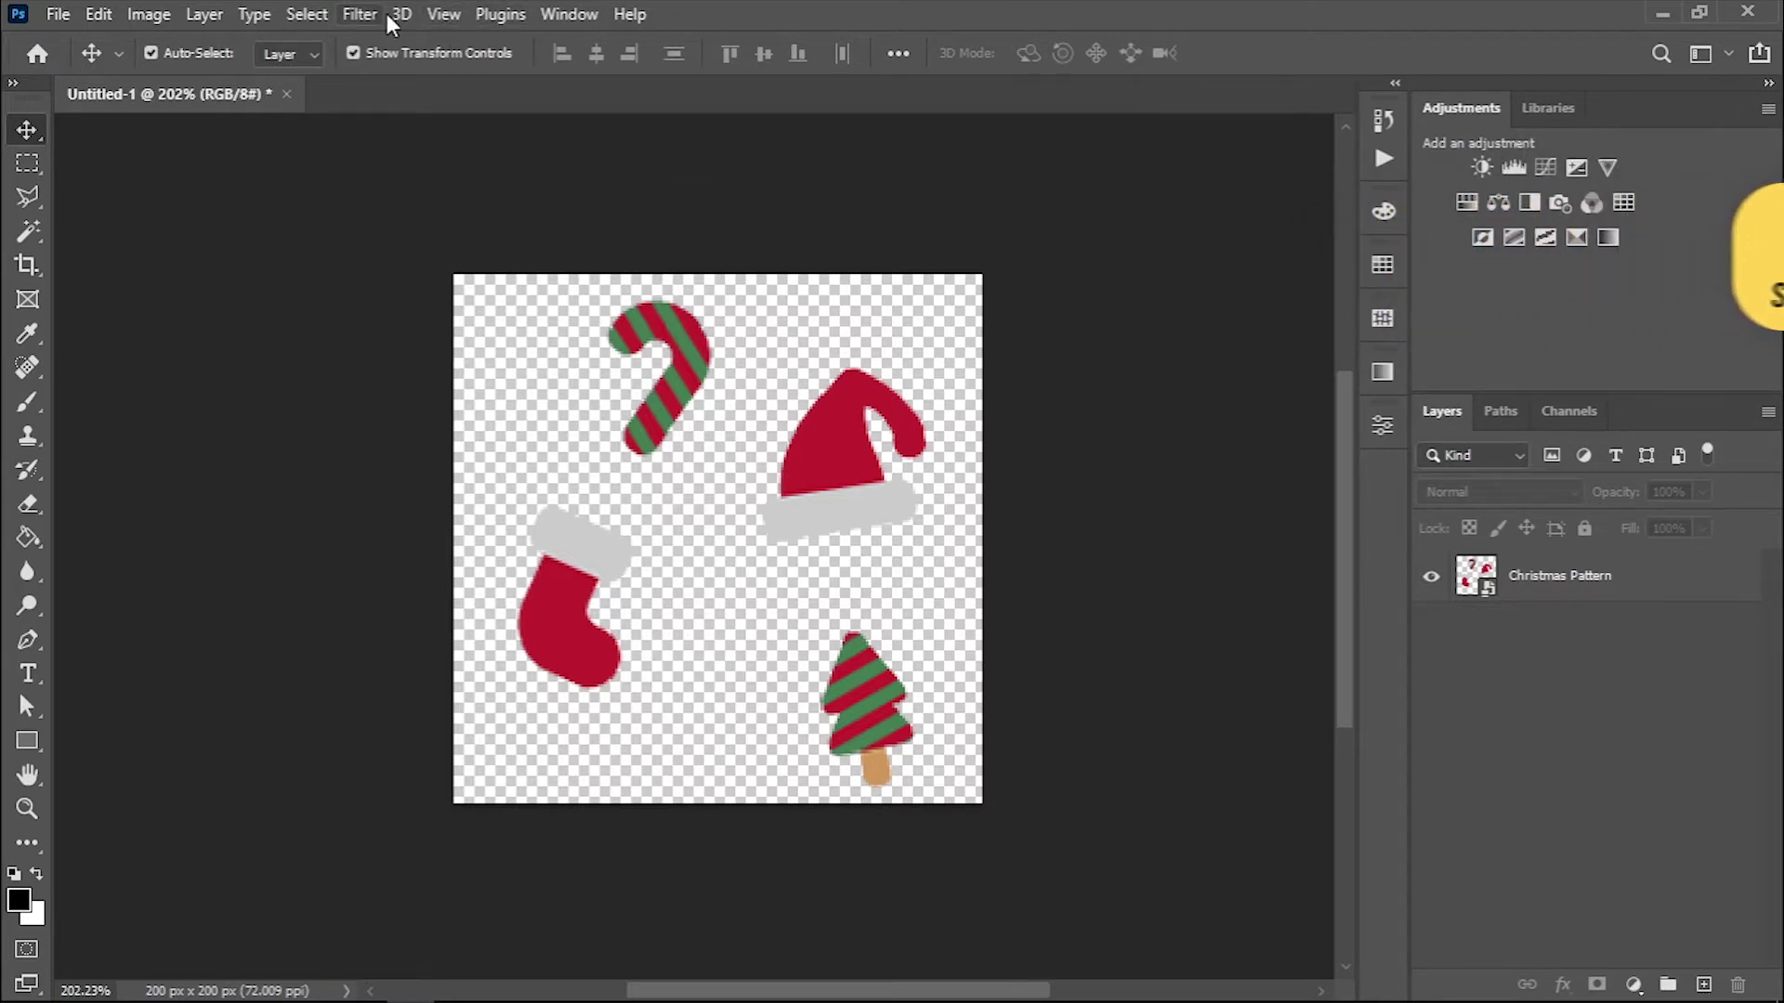
Turn on View > Pattern Preview to see the tile repeat.
{"action": "left_click", "coordinate": [445, 14]}
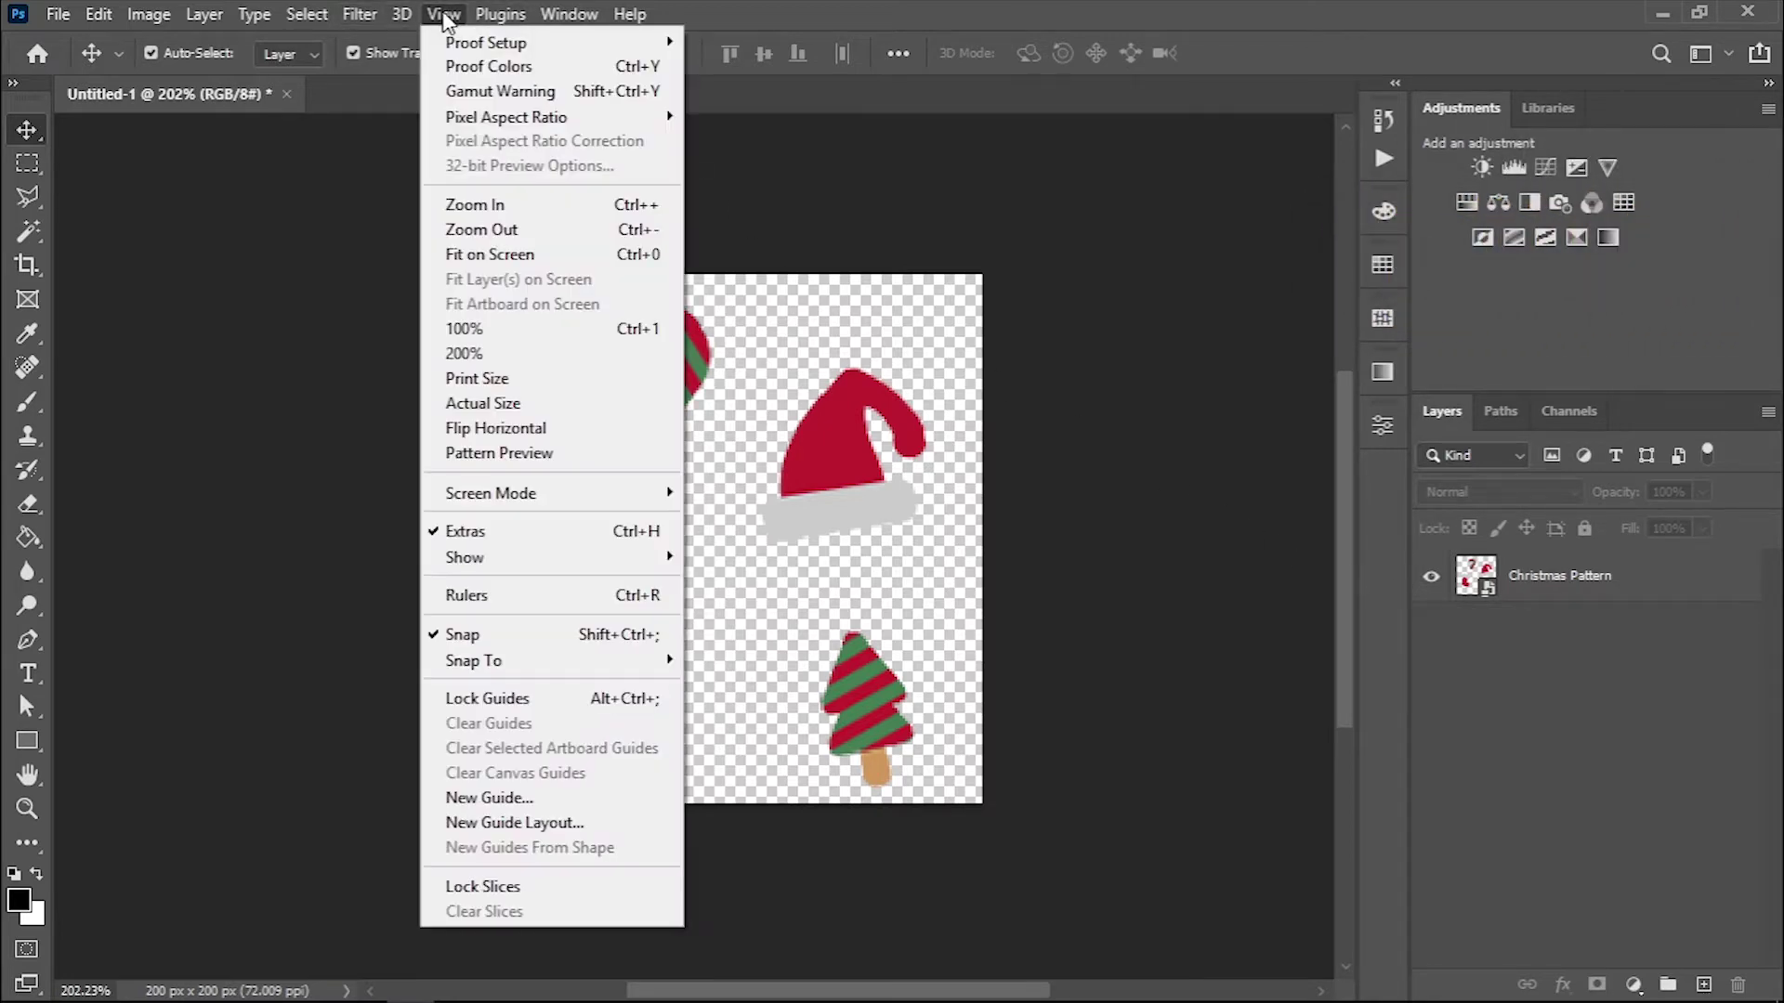
{"action": "left_click", "coordinate": [499, 453]}
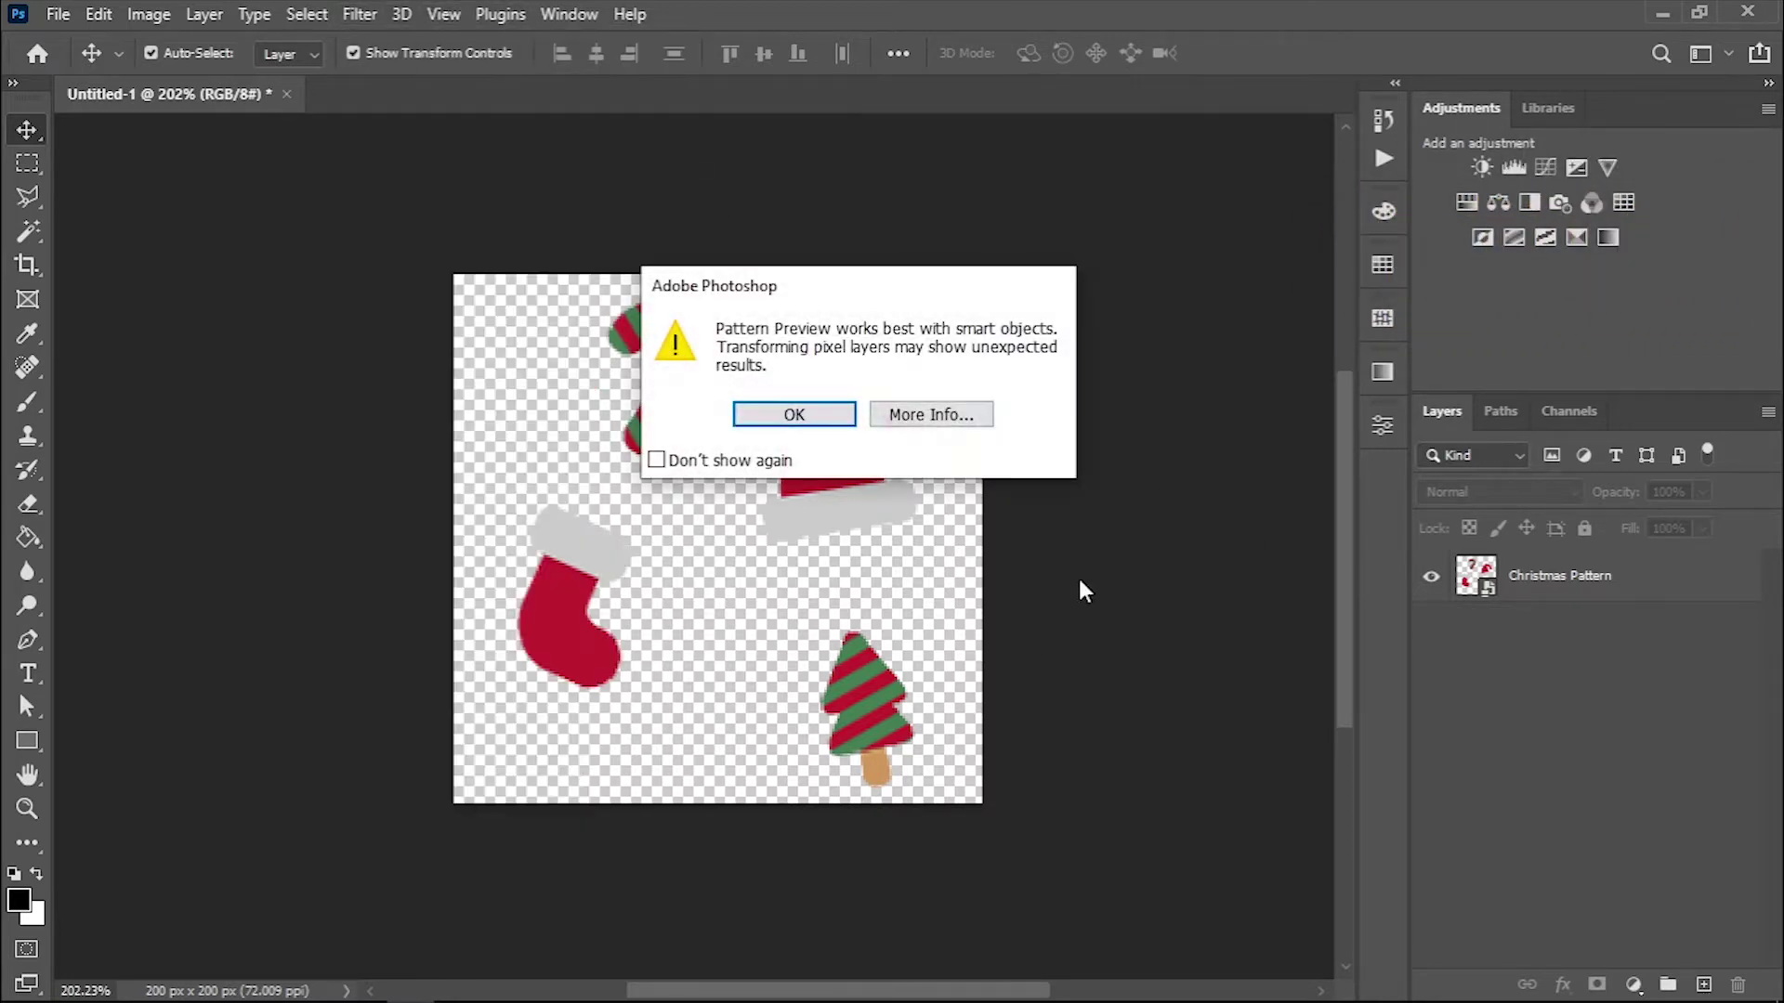
{"action": "left_click", "coordinate": [795, 415]}
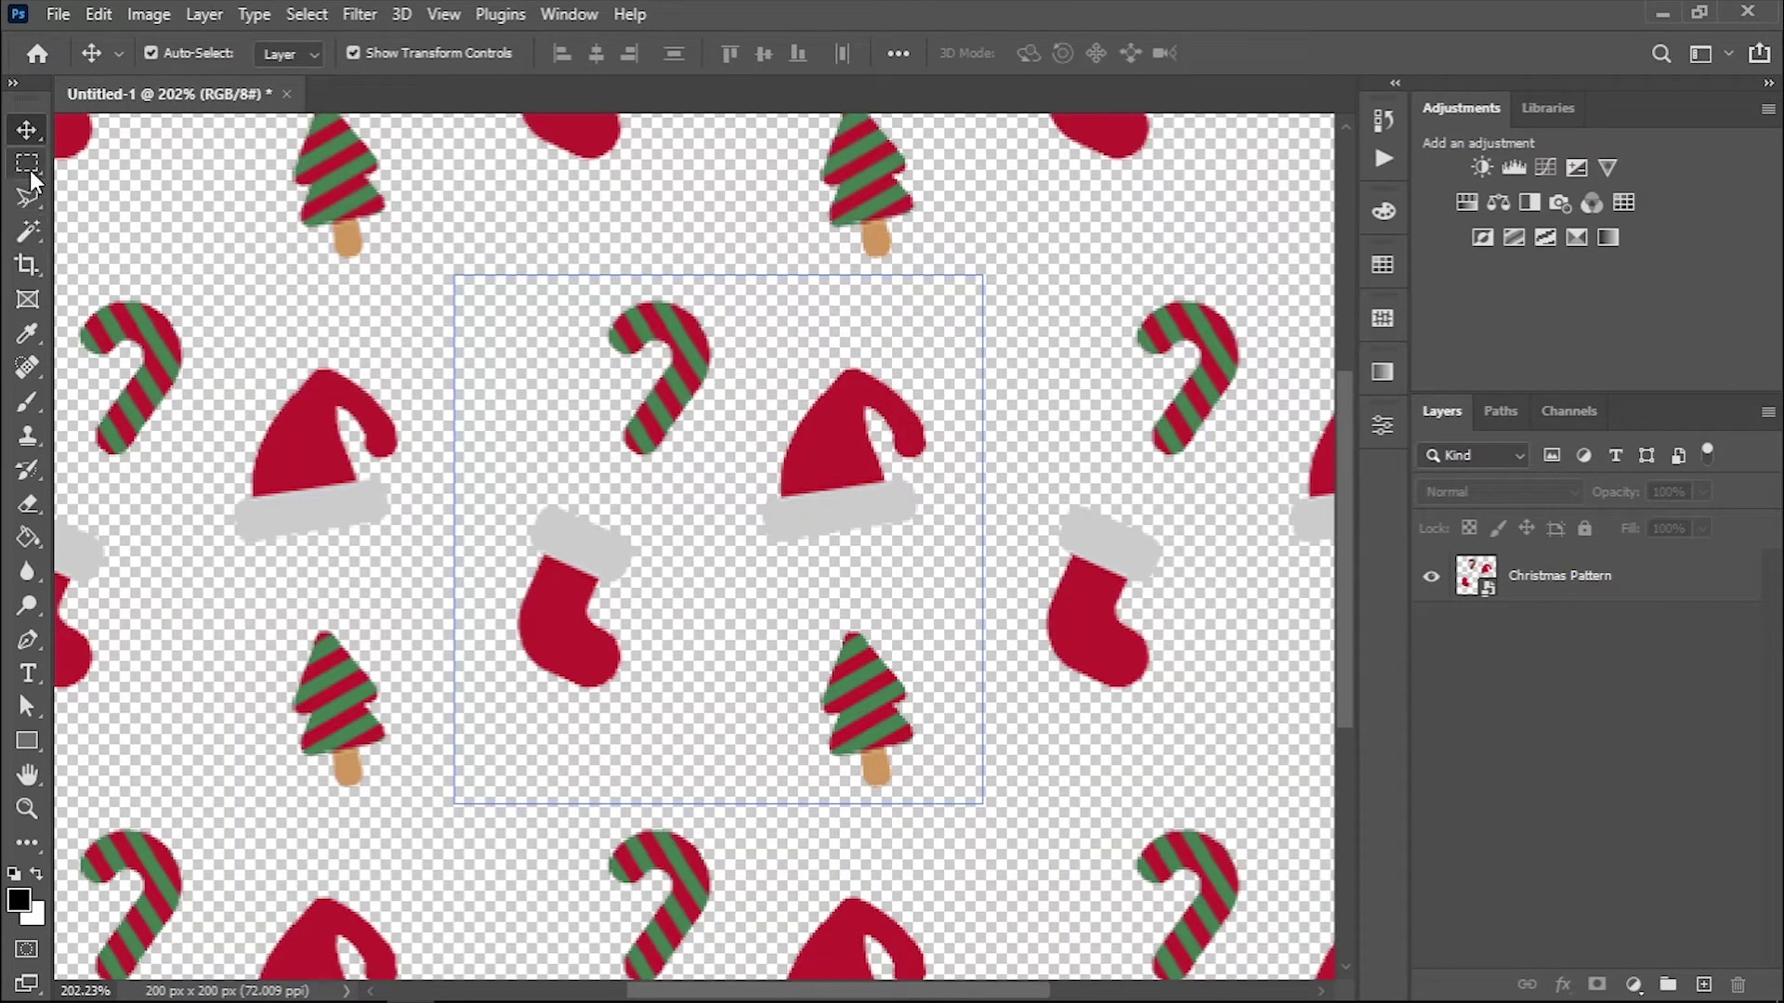
Select the Santa hat with a rectangular marquee and lift it onto its own layer.
{"action": "left_click", "coordinate": [1561, 575]}
{"action": "right_click", "coordinate": [1561, 574]}
{"action": "key", "text": "Escape"}
{"action": "left_click", "coordinate": [27, 163]}
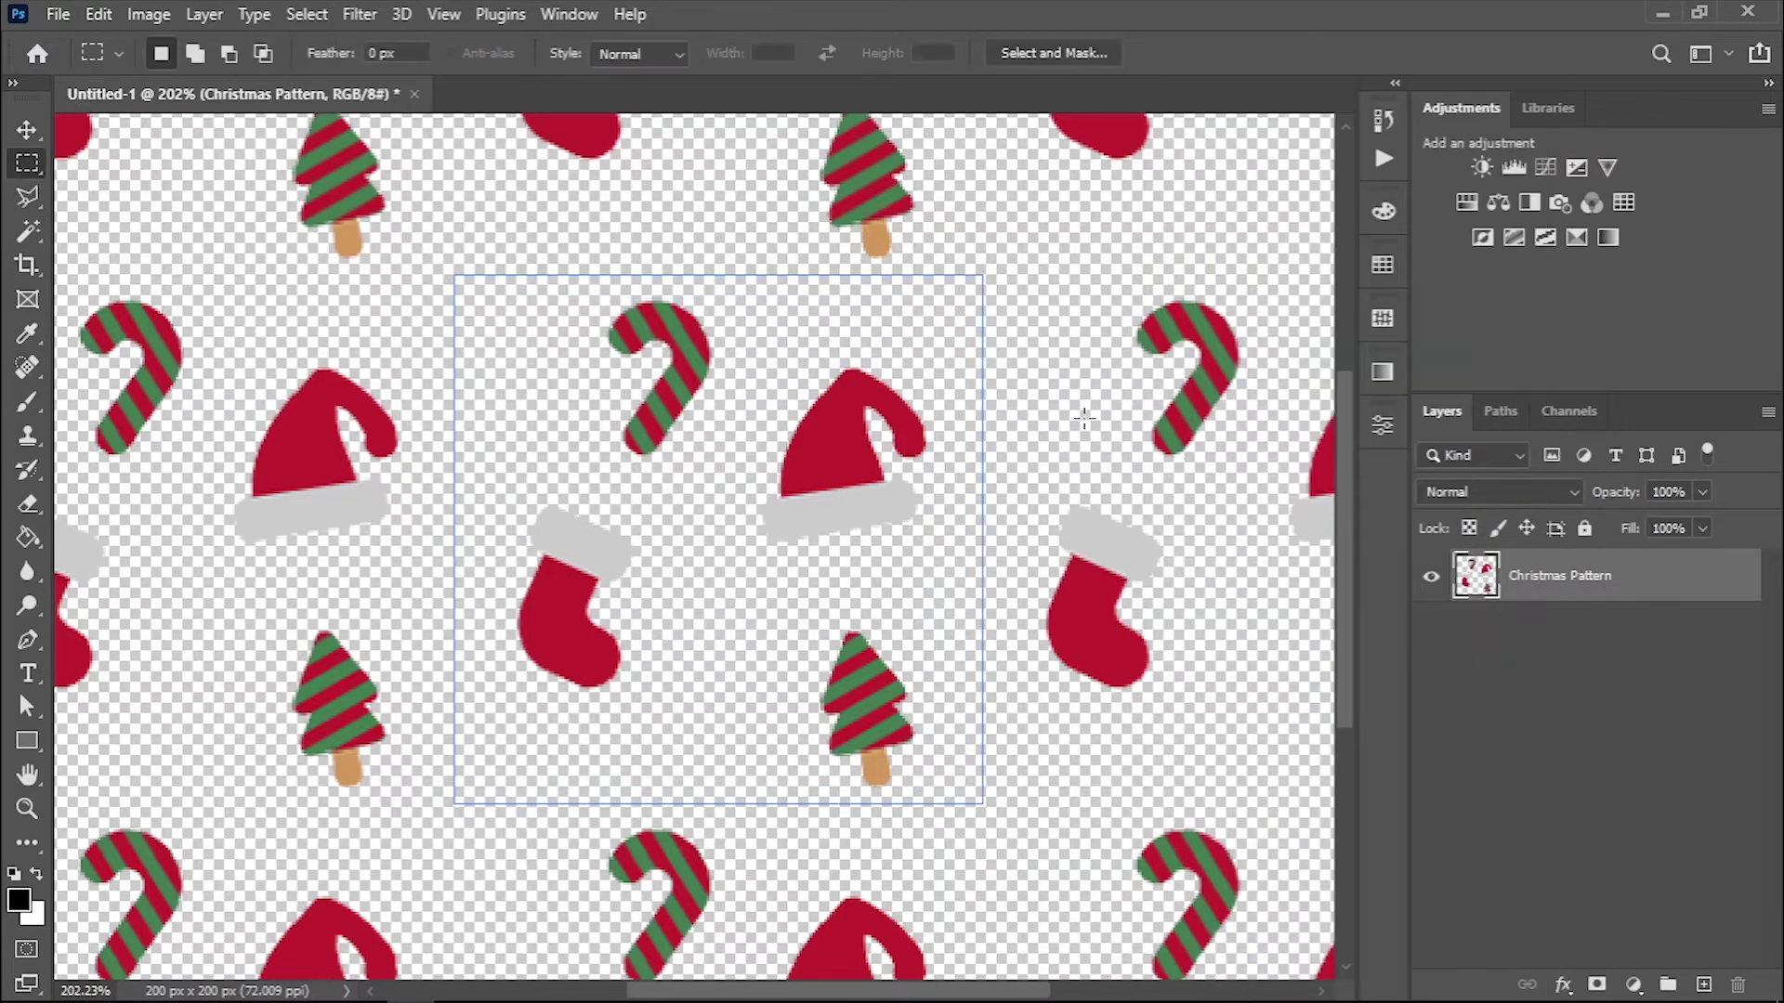
{"action": "left_click_drag", "start_coordinate": [739, 327], "coordinate": [937, 547]}
{"action": "key", "text": "Delete"}
{"action": "key", "text": "ctrl+d"}
Tilt the Santa hat slightly and reposition it within the tile.
{"action": "key", "text": "ctrl+v"}
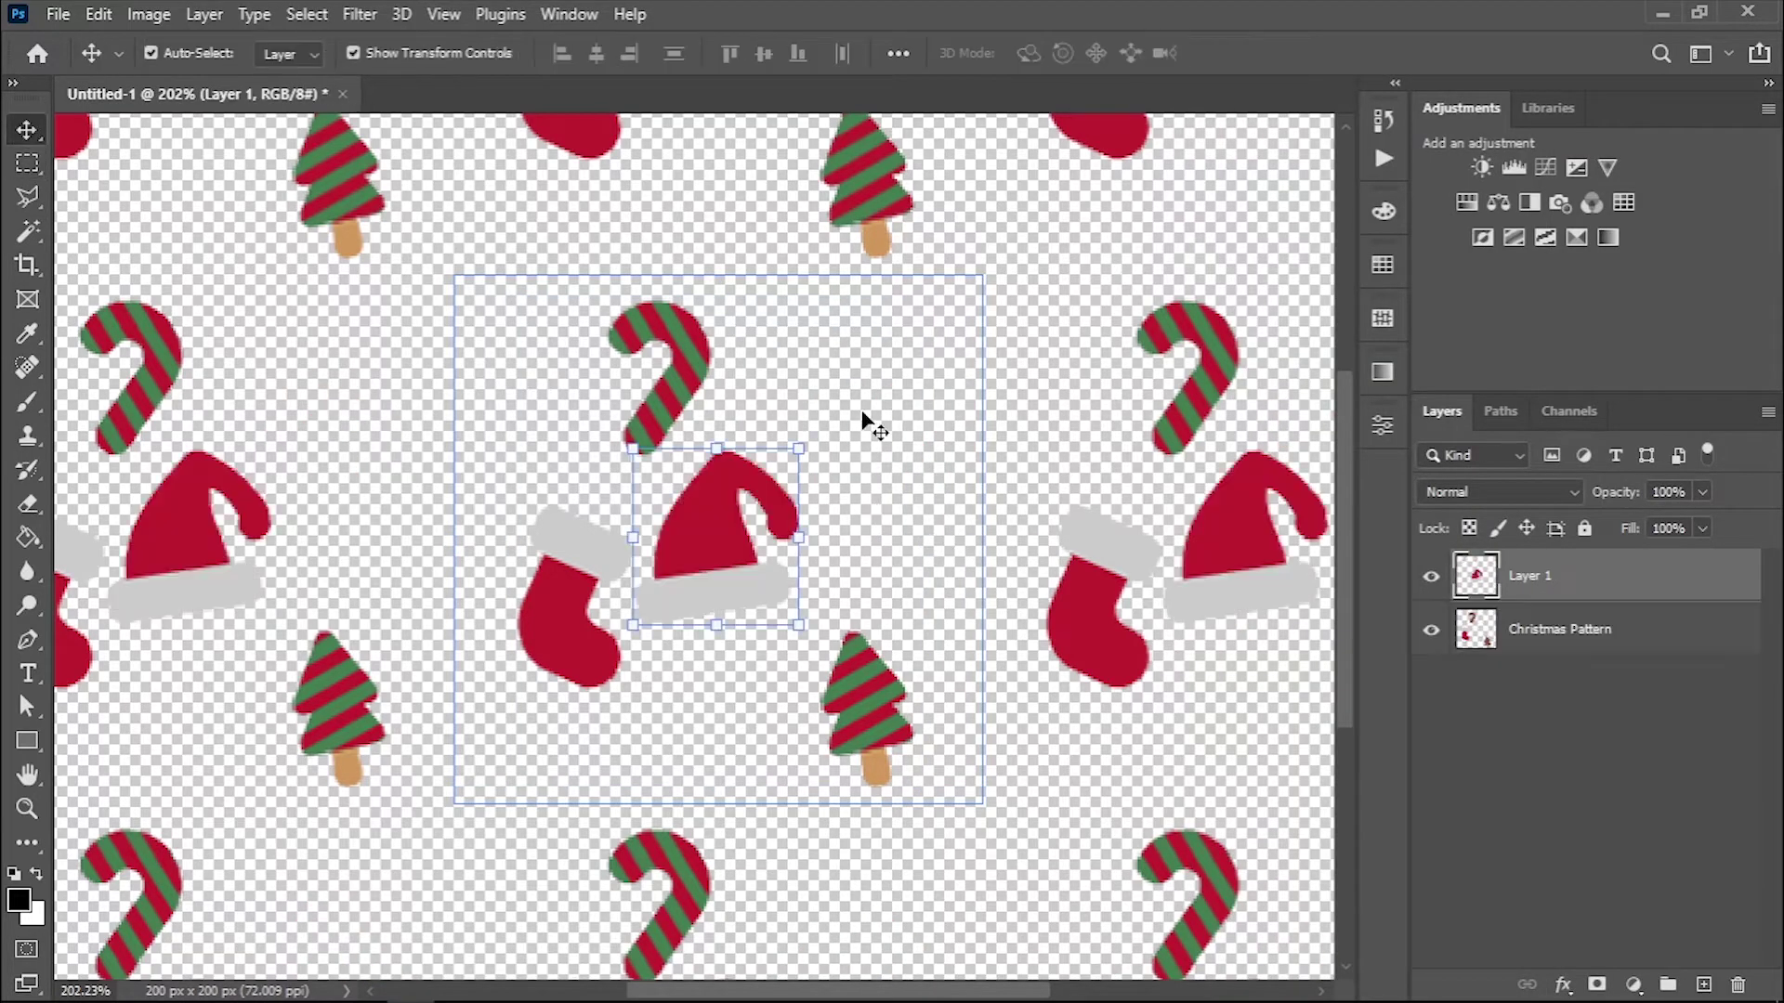
{"action": "key", "text": "ctrl+t"}
{"action": "mouse_move", "coordinate": [724, 544]}
{"action": "left_mouse_down"}
{"action": "mouse_move", "coordinate": [865, 447]}
{"action": "mouse_move", "coordinate": [791, 582]}
{"action": "left_mouse_up"}
{"action": "key", "text": "Return"}
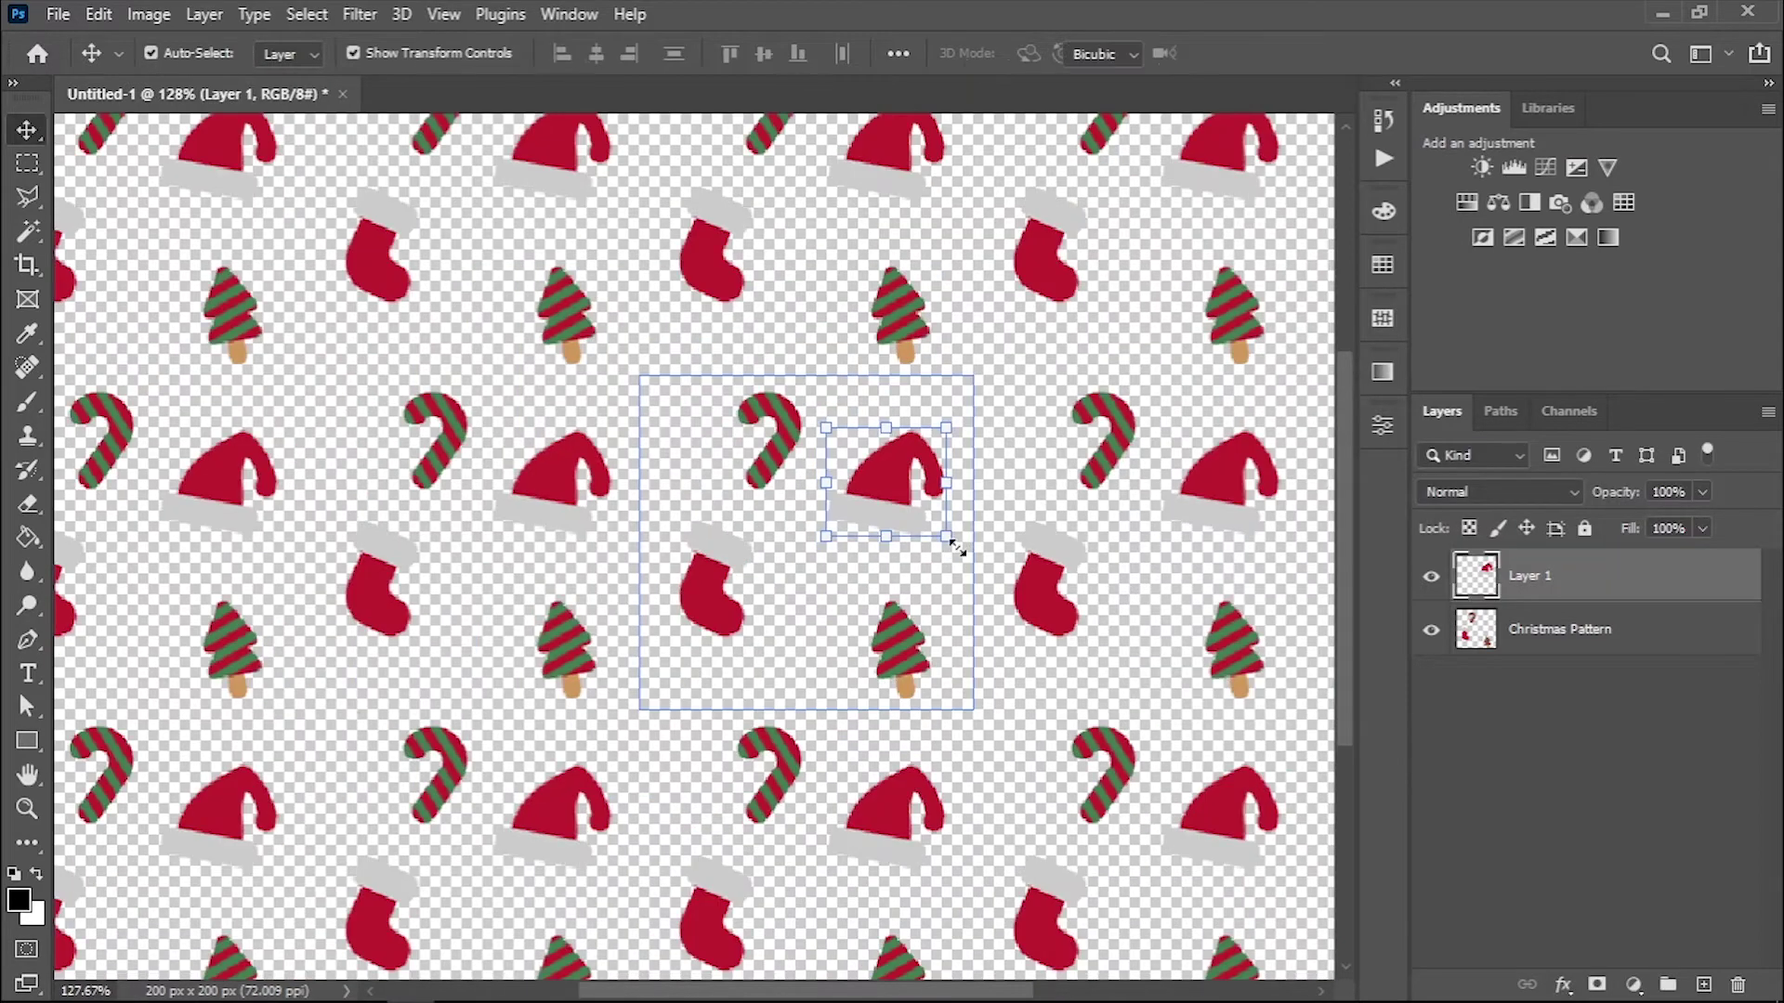
{"action": "mouse_move", "coordinate": [962, 543]}
{"action": "left_mouse_down"}
{"action": "mouse_move", "coordinate": [1000, 550]}
{"action": "mouse_move", "coordinate": [975, 502]}
{"action": "left_mouse_up"}
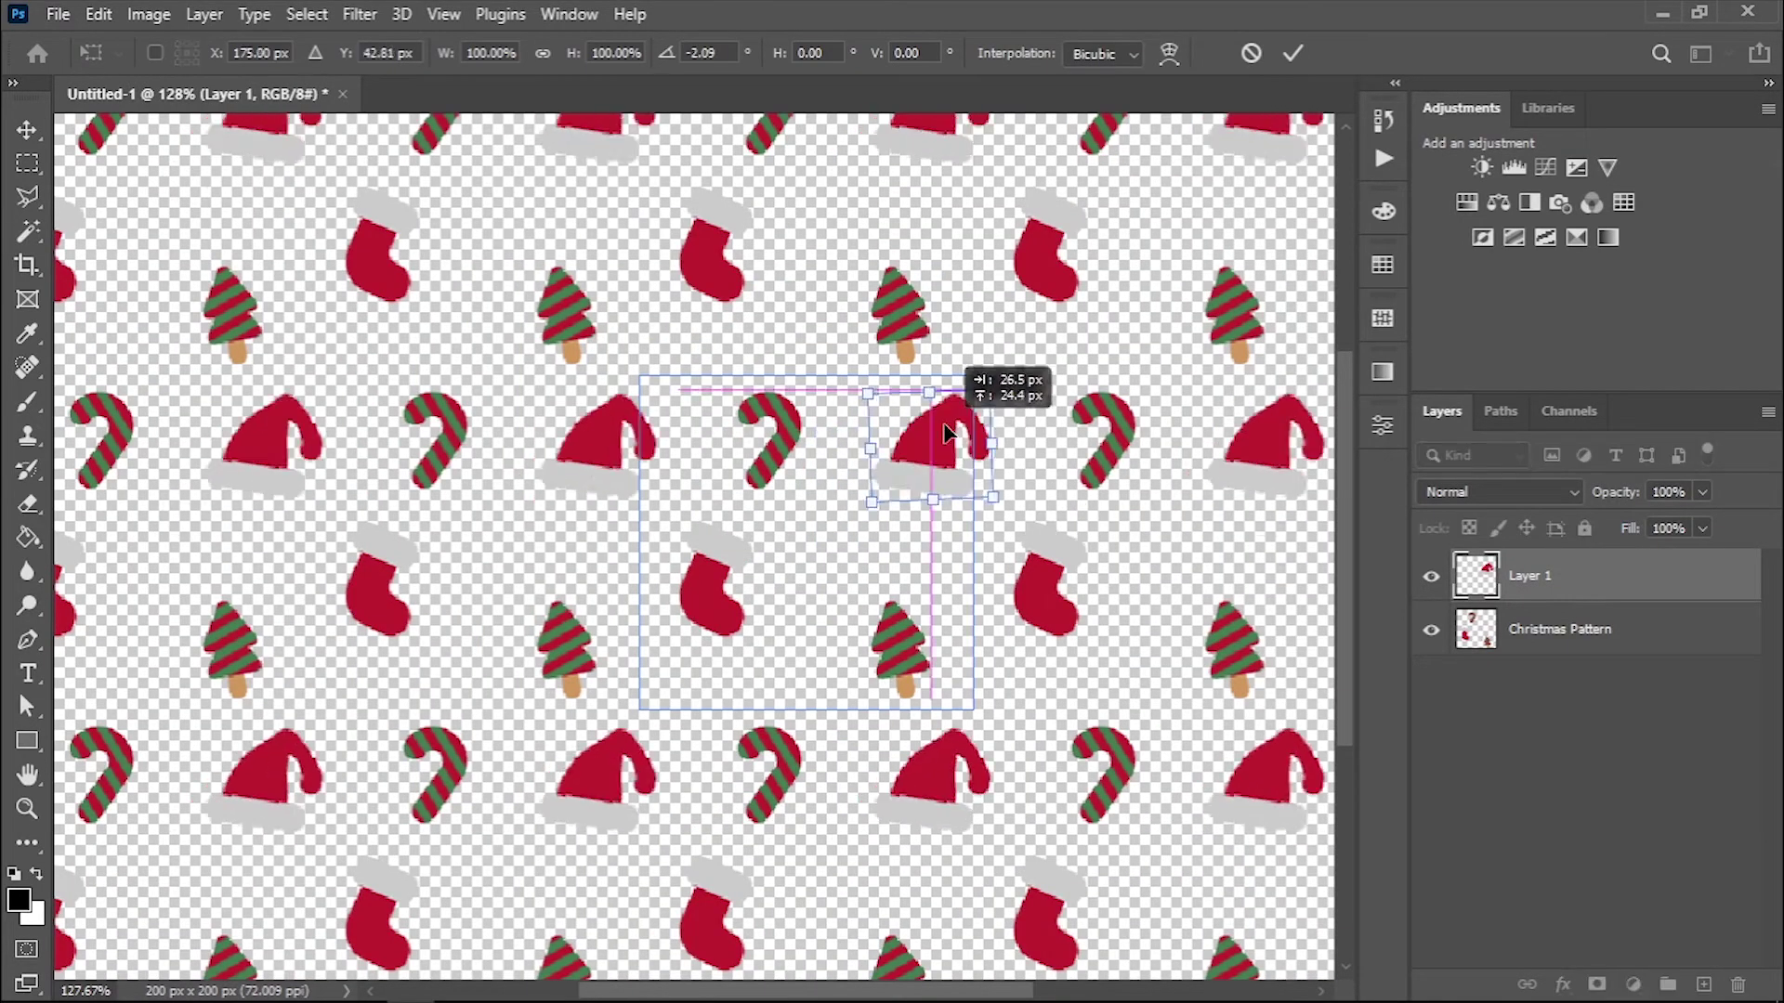
{"action": "left_click_drag", "start_coordinate": [892, 459], "coordinate": [903, 474]}
{"action": "key", "text": "Return"}
{"action": "left_click", "coordinate": [1560, 629]}
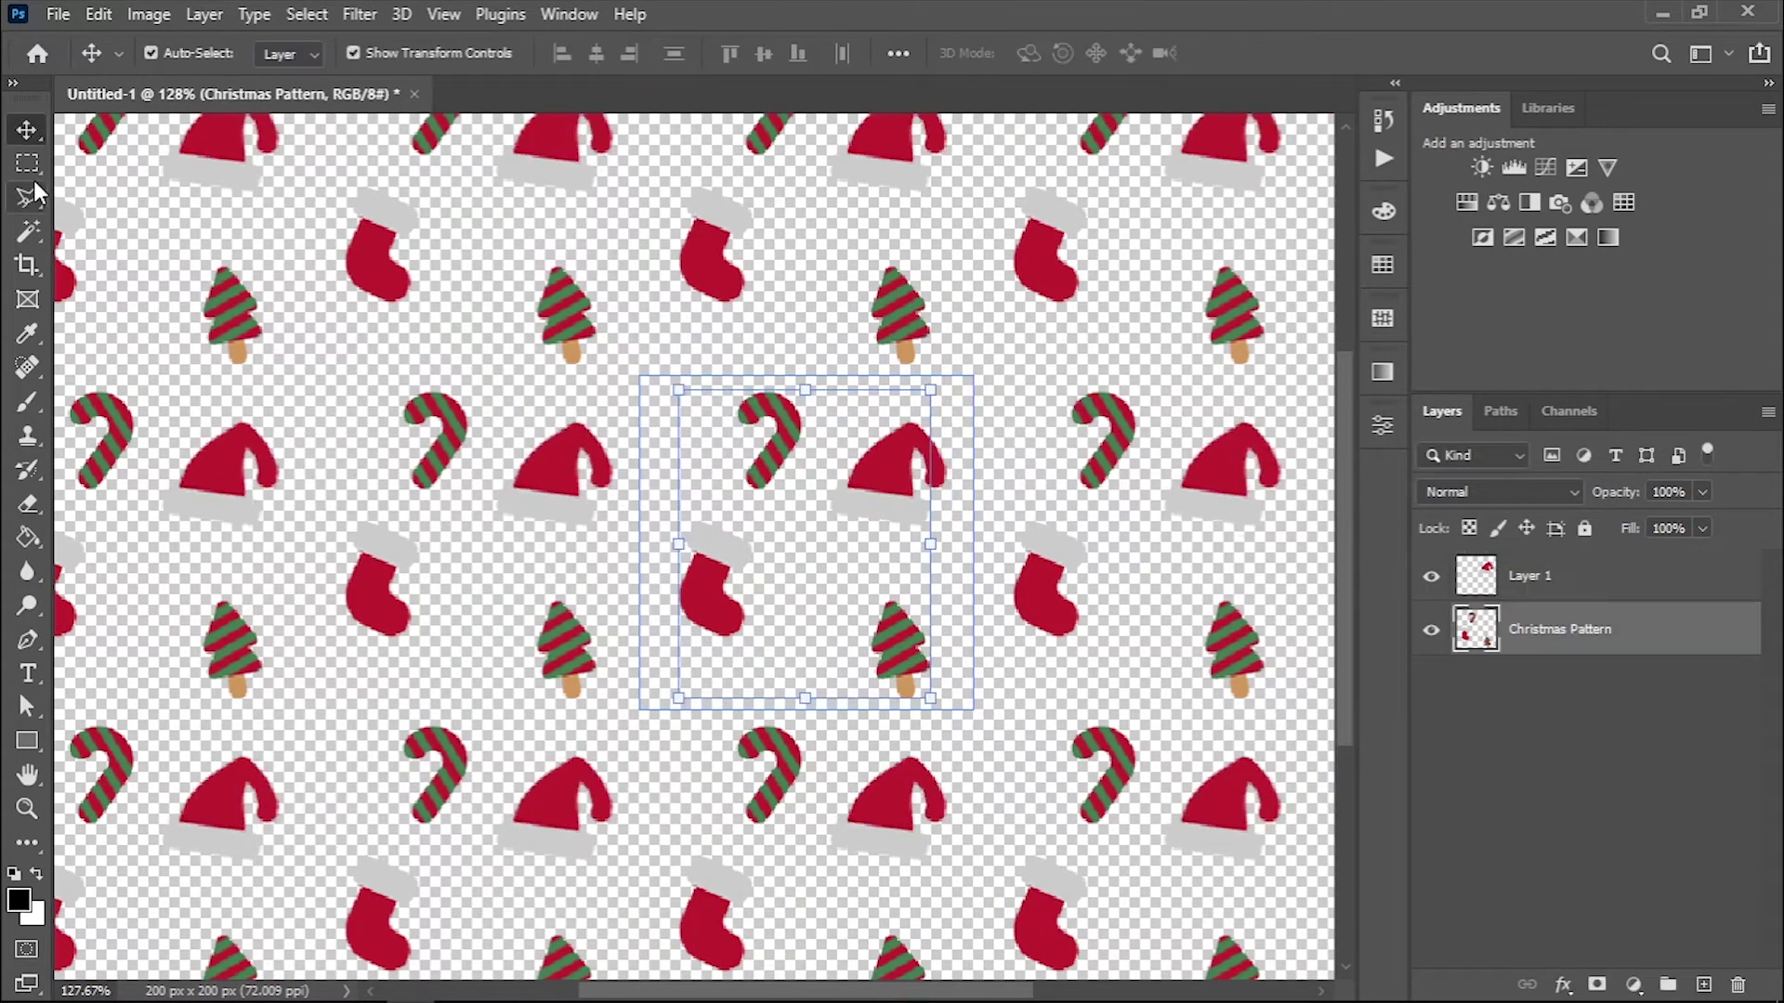
Move the candy cane onto its own layer, then tilt and reposition it.
{"action": "key", "text": "ctrl+shift+j"}
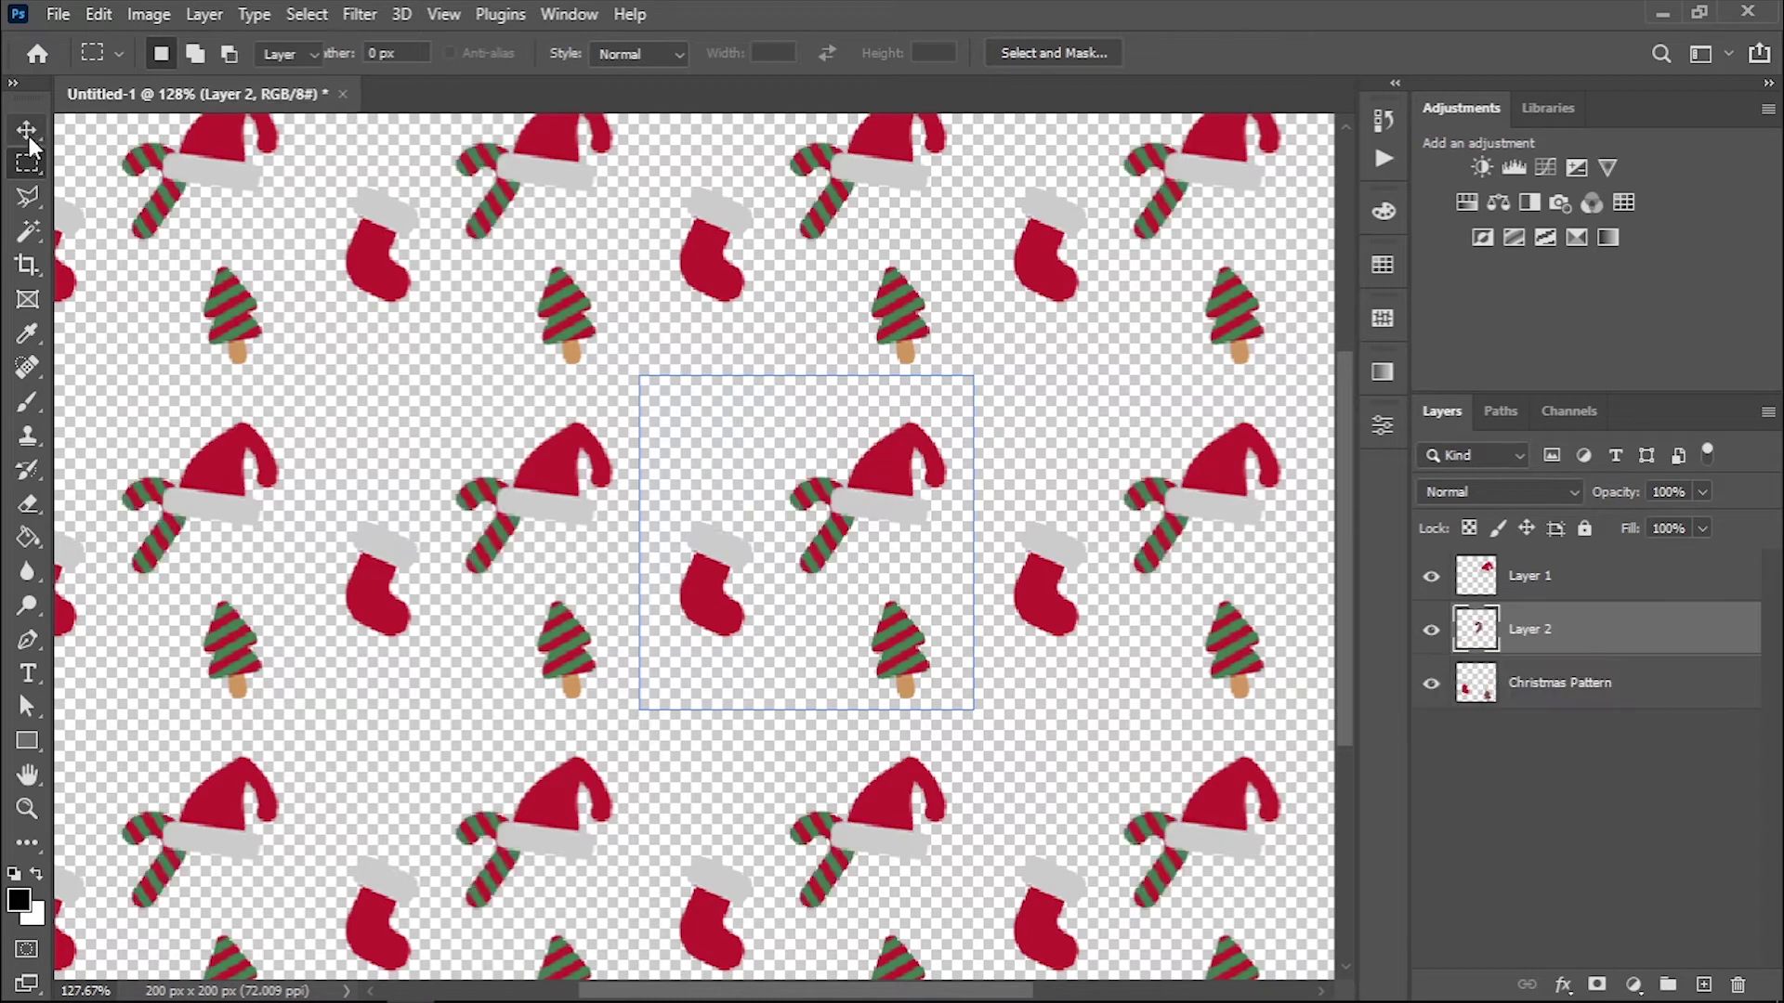
{"action": "key", "text": "ctrl+t"}
{"action": "mouse_move", "coordinate": [782, 530]}
{"action": "left_mouse_down"}
{"action": "mouse_move", "coordinate": [739, 488]}
{"action": "mouse_move", "coordinate": [694, 537]}
{"action": "left_mouse_up"}
{"action": "left_click_drag", "start_coordinate": [767, 474], "coordinate": [780, 502]}
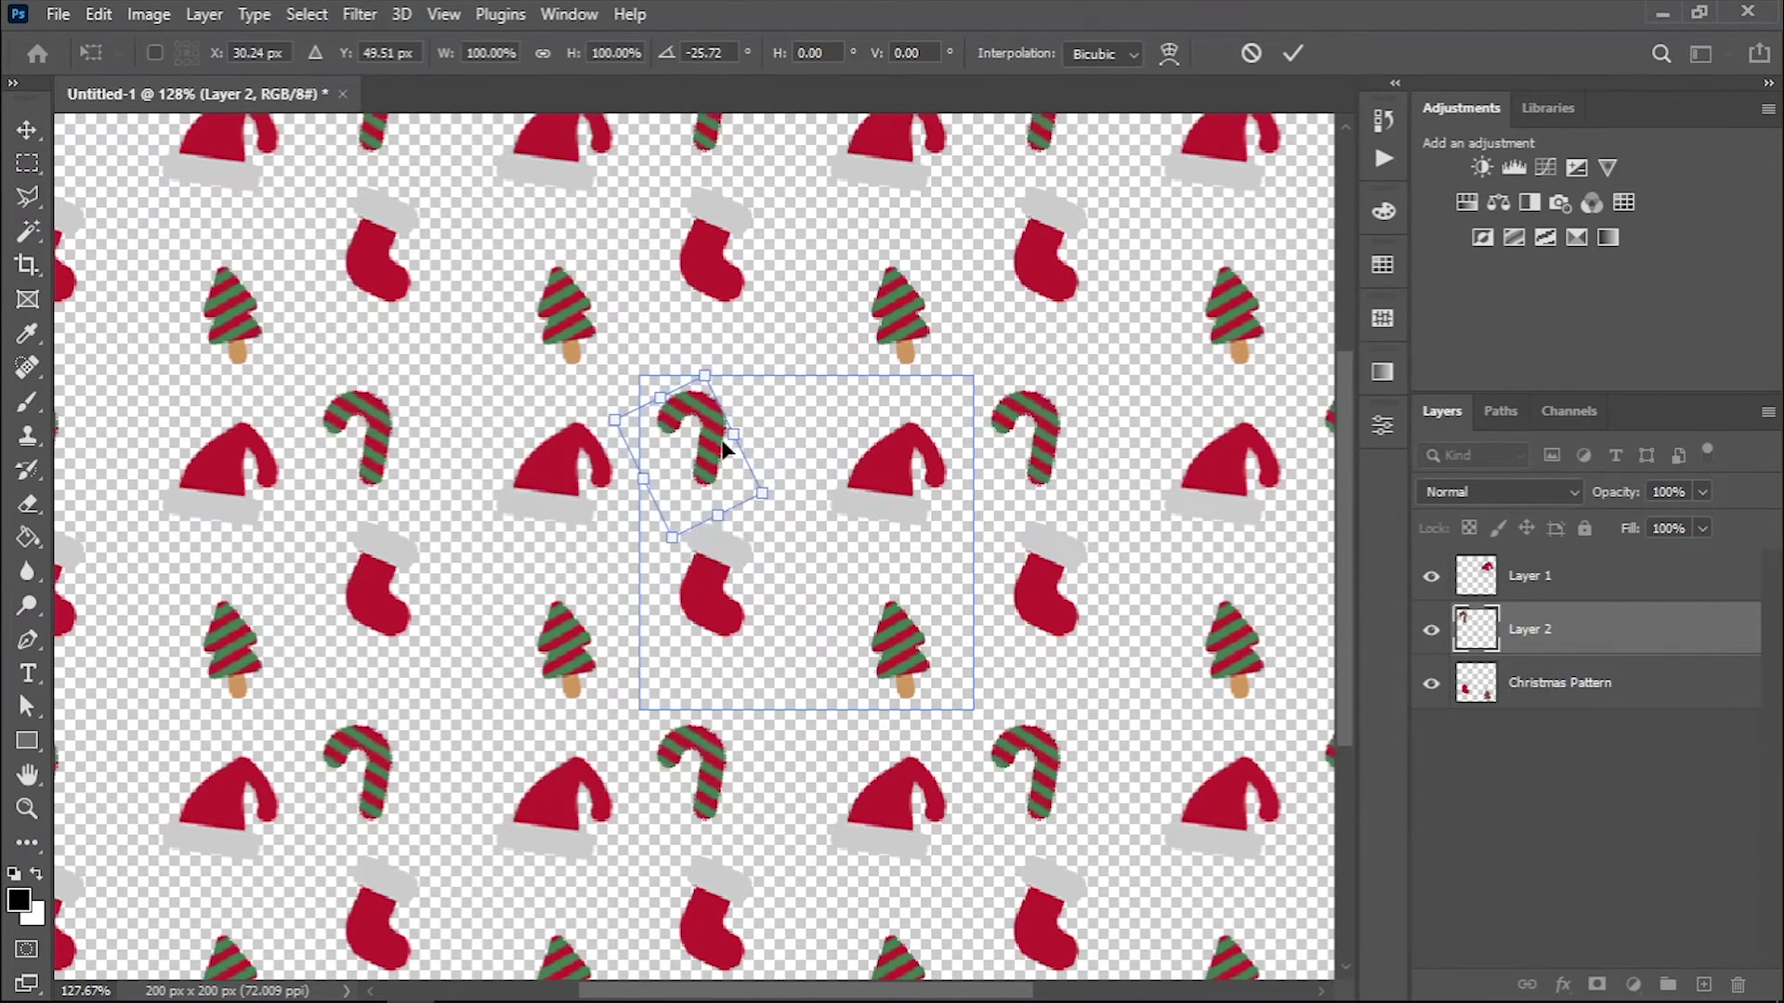
{"action": "left_click_drag", "start_coordinate": [694, 461], "coordinate": [760, 642]}
{"action": "key", "text": "Return"}
Move the stocking onto its own layer and tilt it down-left.
{"action": "left_click", "coordinate": [1560, 682]}
{"action": "key", "text": "ctrl+shift+j"}
{"action": "key", "text": "ctrl+t"}
{"action": "mouse_move", "coordinate": [809, 557]}
{"action": "left_mouse_down"}
{"action": "mouse_move", "coordinate": [726, 648]}
{"action": "mouse_move", "coordinate": [886, 518]}
{"action": "left_mouse_up"}
{"action": "key", "text": "Return"}
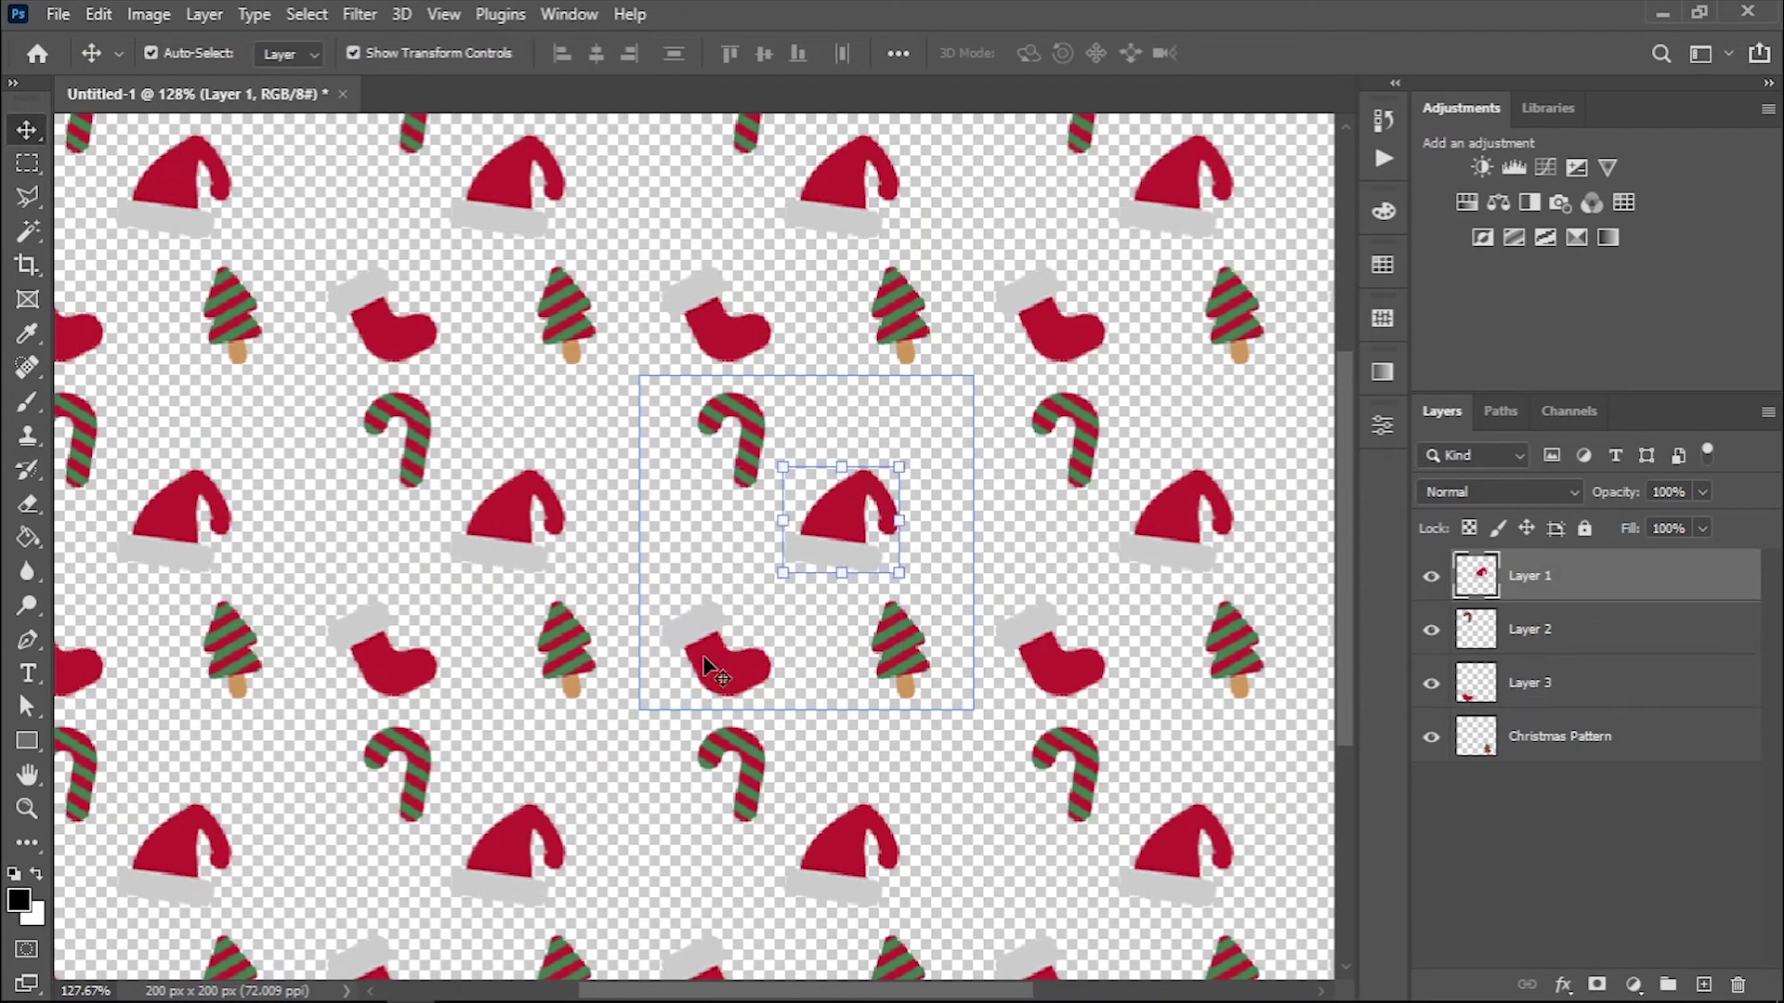
Duplicate the stocking, flip the copy horizontally, and rotate it slightly.
{"action": "key", "text": "ctrl+j"}
{"action": "left_click_drag", "start_coordinate": [725, 655], "coordinate": [906, 447]}
{"action": "left_click", "coordinate": [59, 15]}
{"action": "mouse_move", "coordinate": [99, 14]}
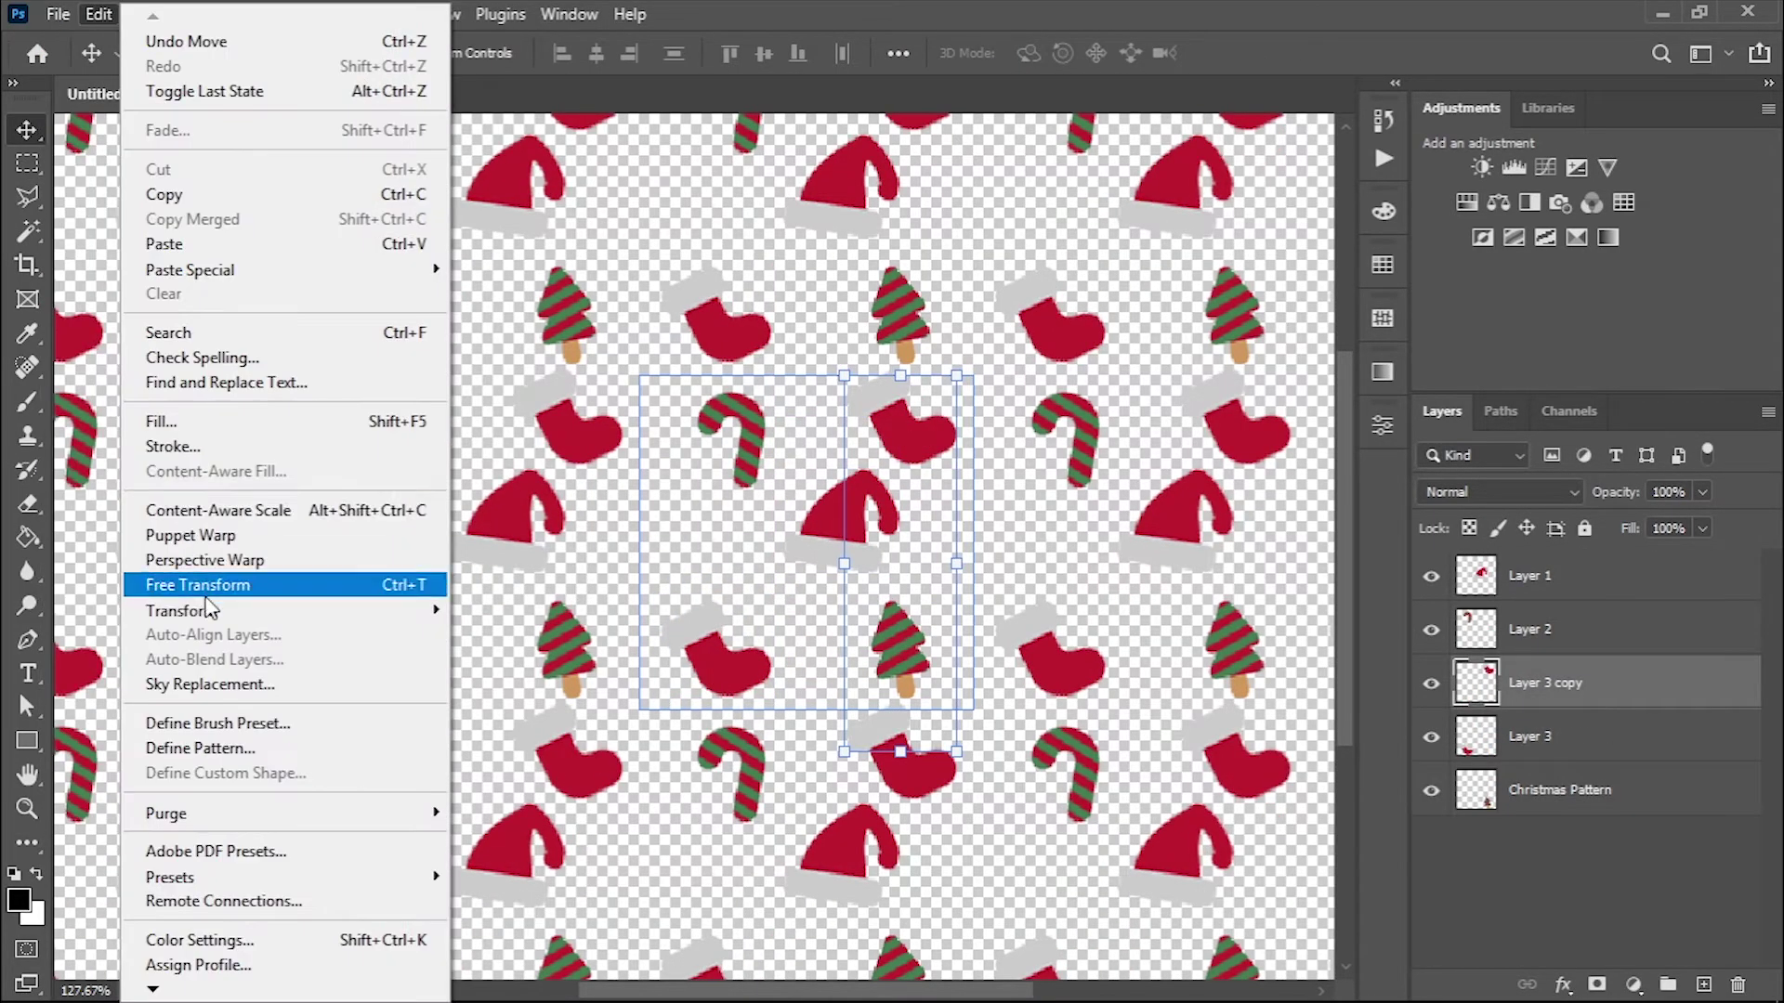
{"action": "left_click", "coordinate": [530, 564]}
{"action": "key", "text": "ctrl+t"}
{"action": "left_click_drag", "start_coordinate": [975, 370], "coordinate": [962, 415]}
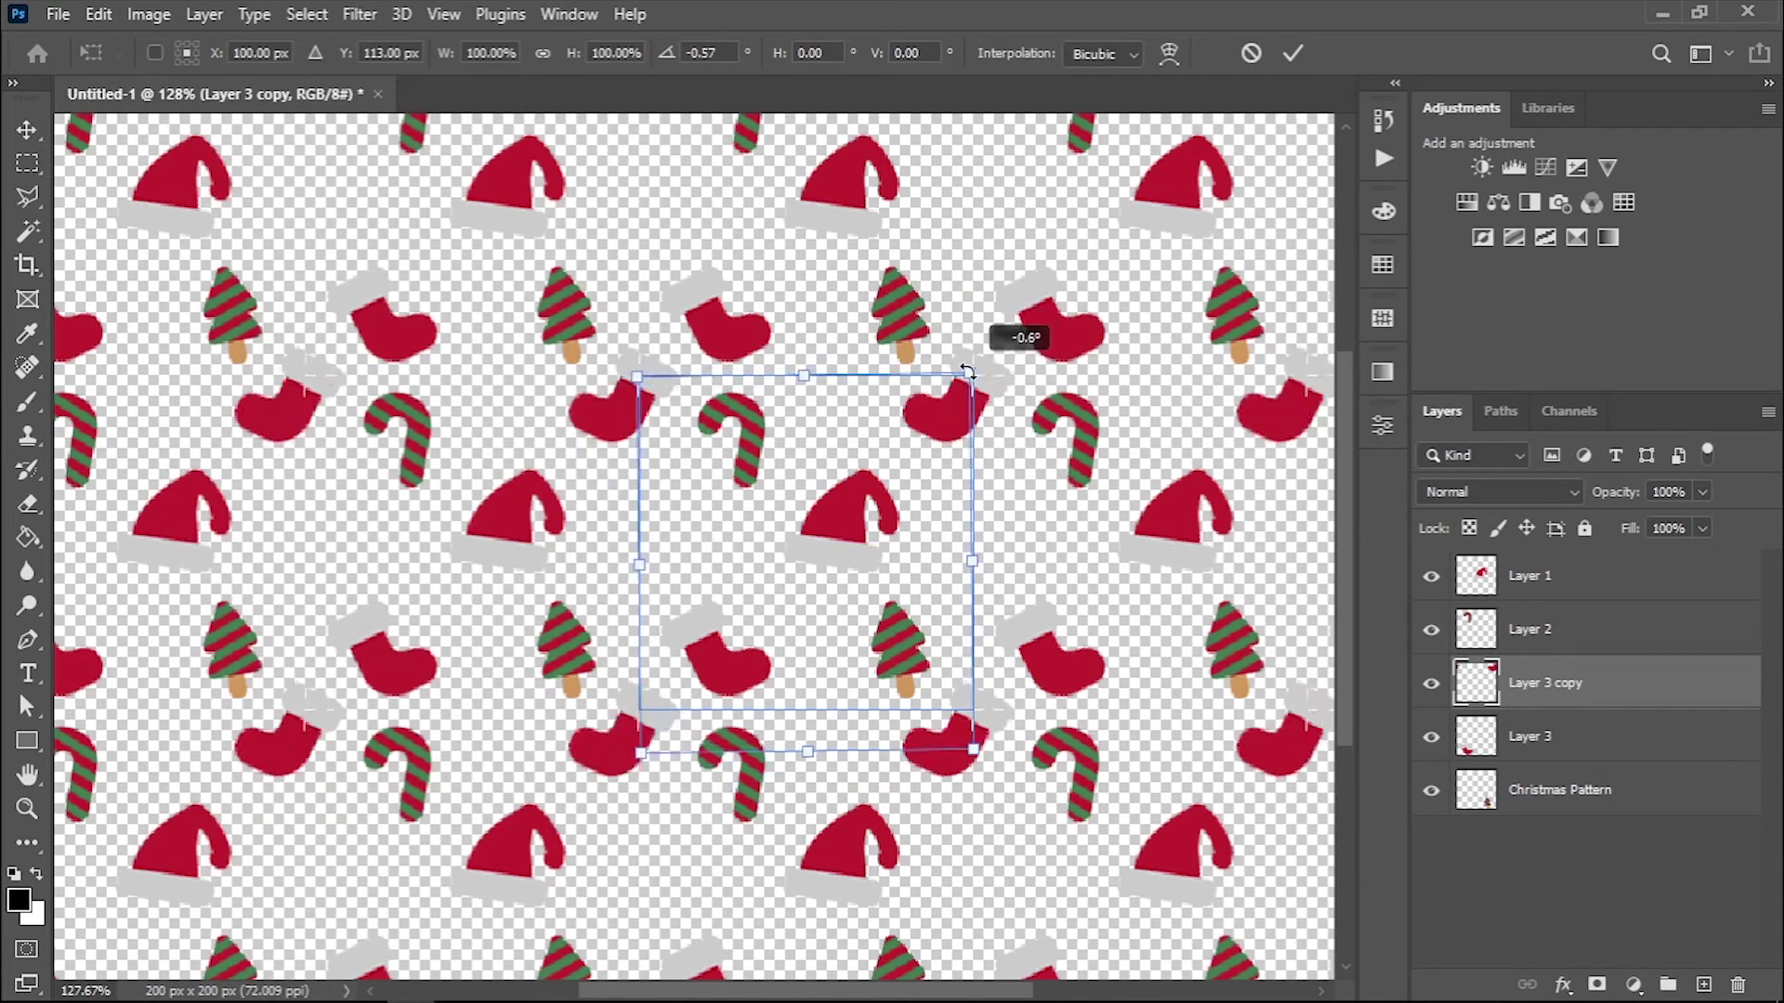
{"action": "key", "text": "Return"}
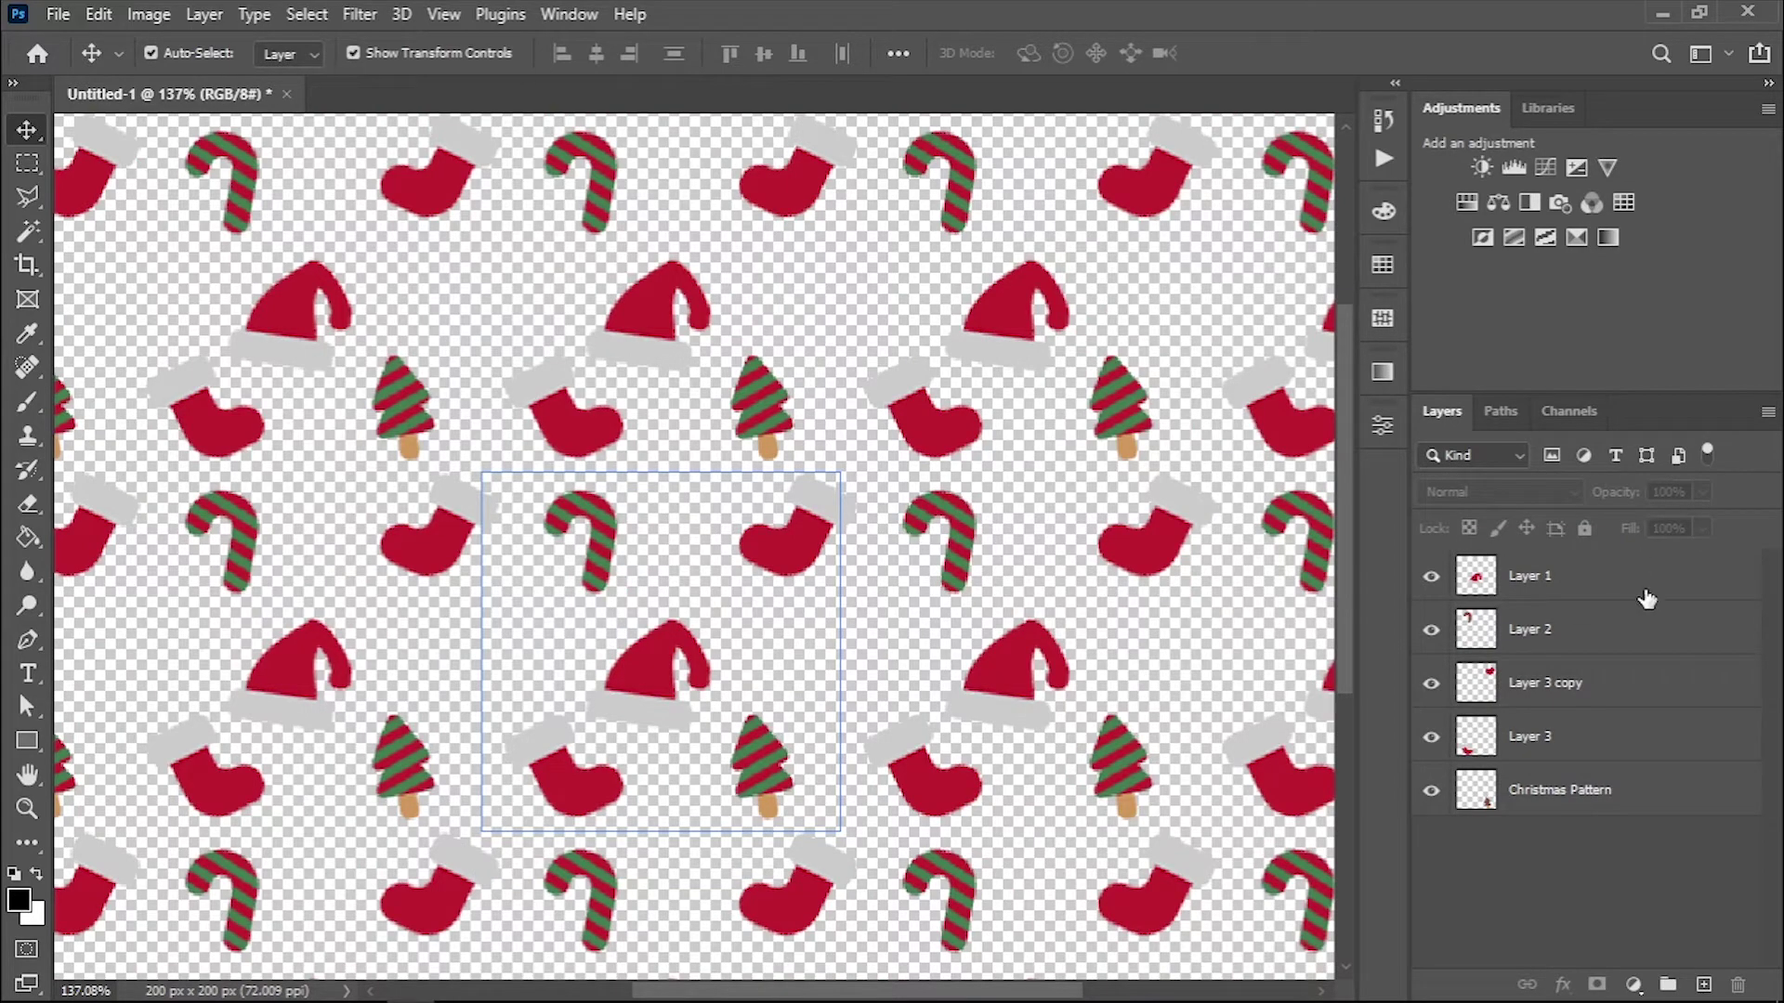
{"action": "left_click", "coordinate": [1646, 600]}
Merge all the tile's layers into one and define it as a new pattern.
{"action": "left_click", "coordinate": [1615, 795], "text": "shift"}
{"action": "right_click", "coordinate": [1624, 793]}
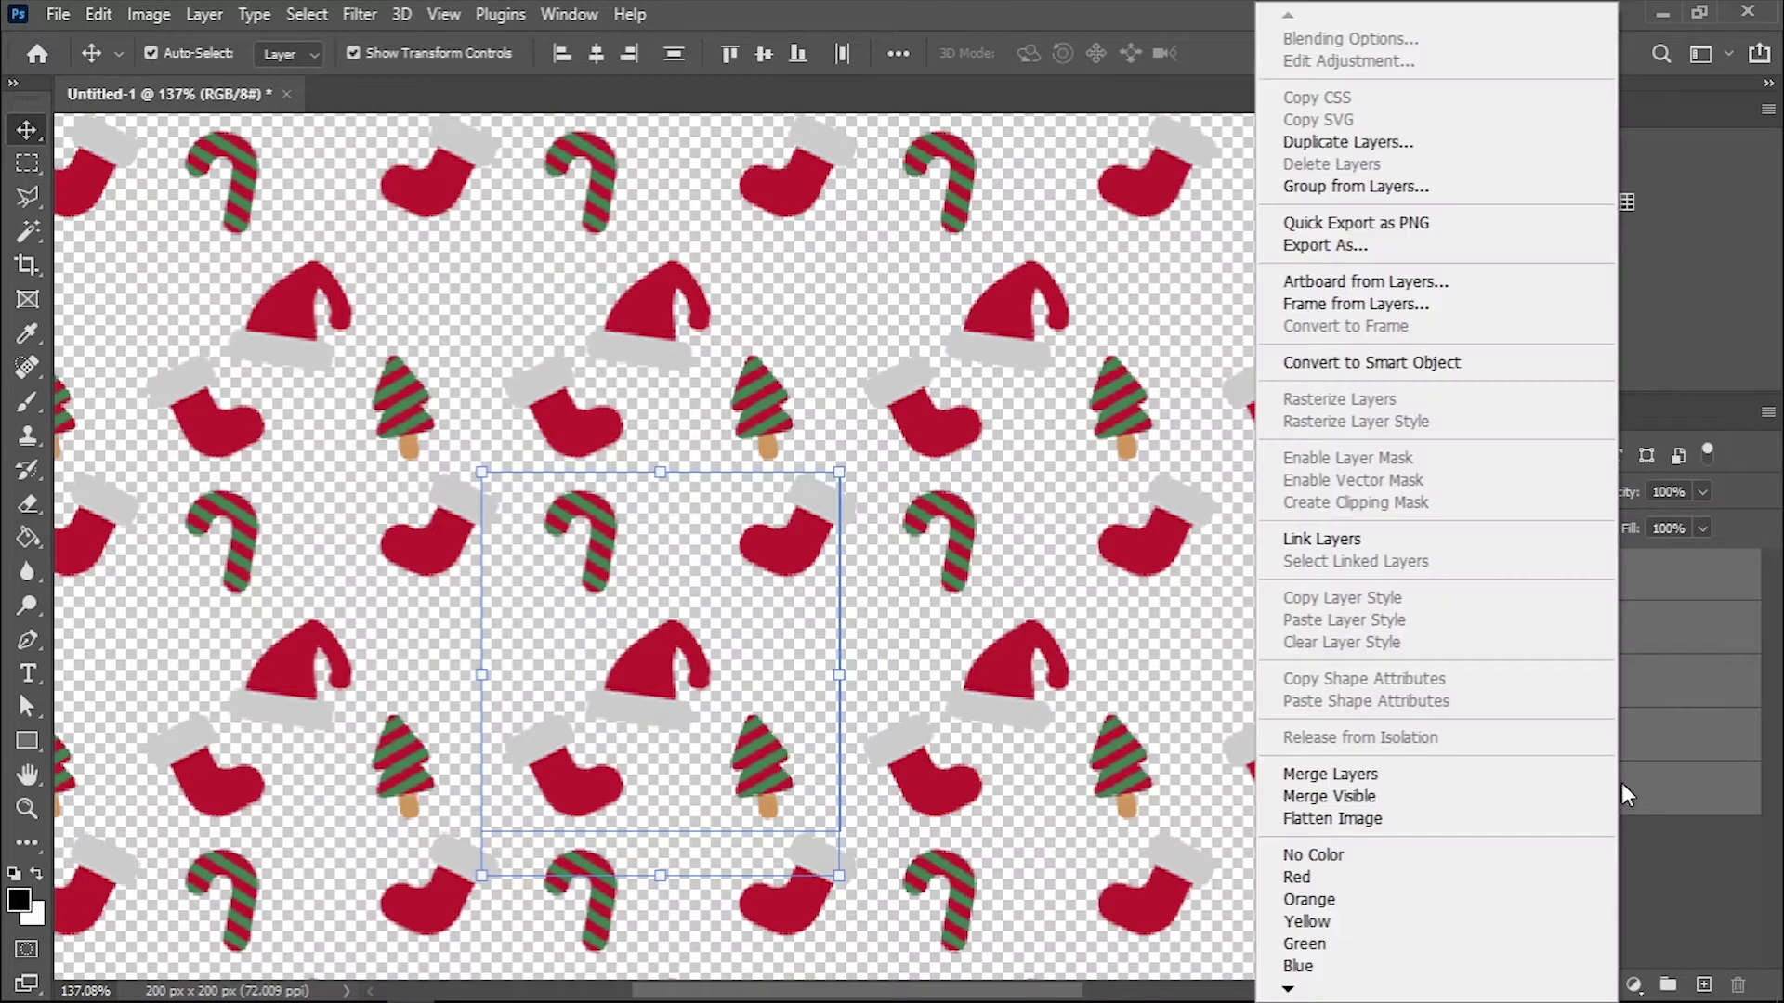
{"action": "left_click", "coordinate": [1330, 774]}
{"action": "left_click", "coordinate": [98, 14]}
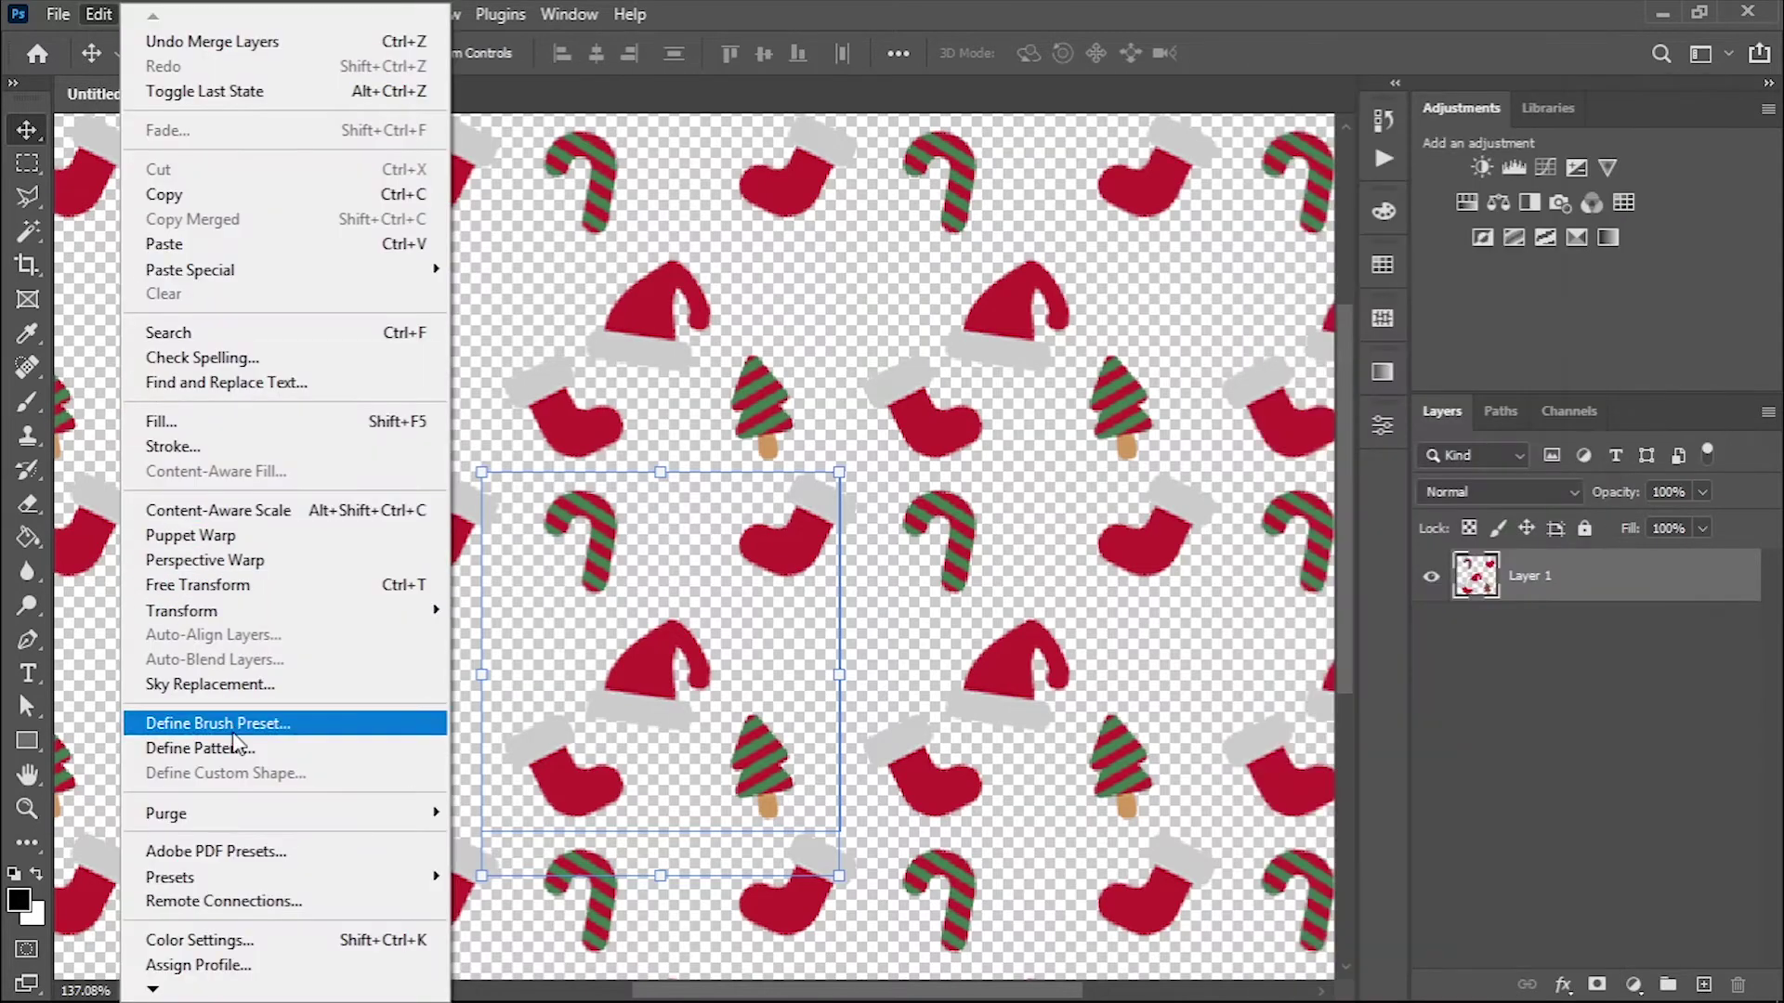
{"action": "left_click", "coordinate": [195, 749]}
{"action": "type", "text": "Wh"}
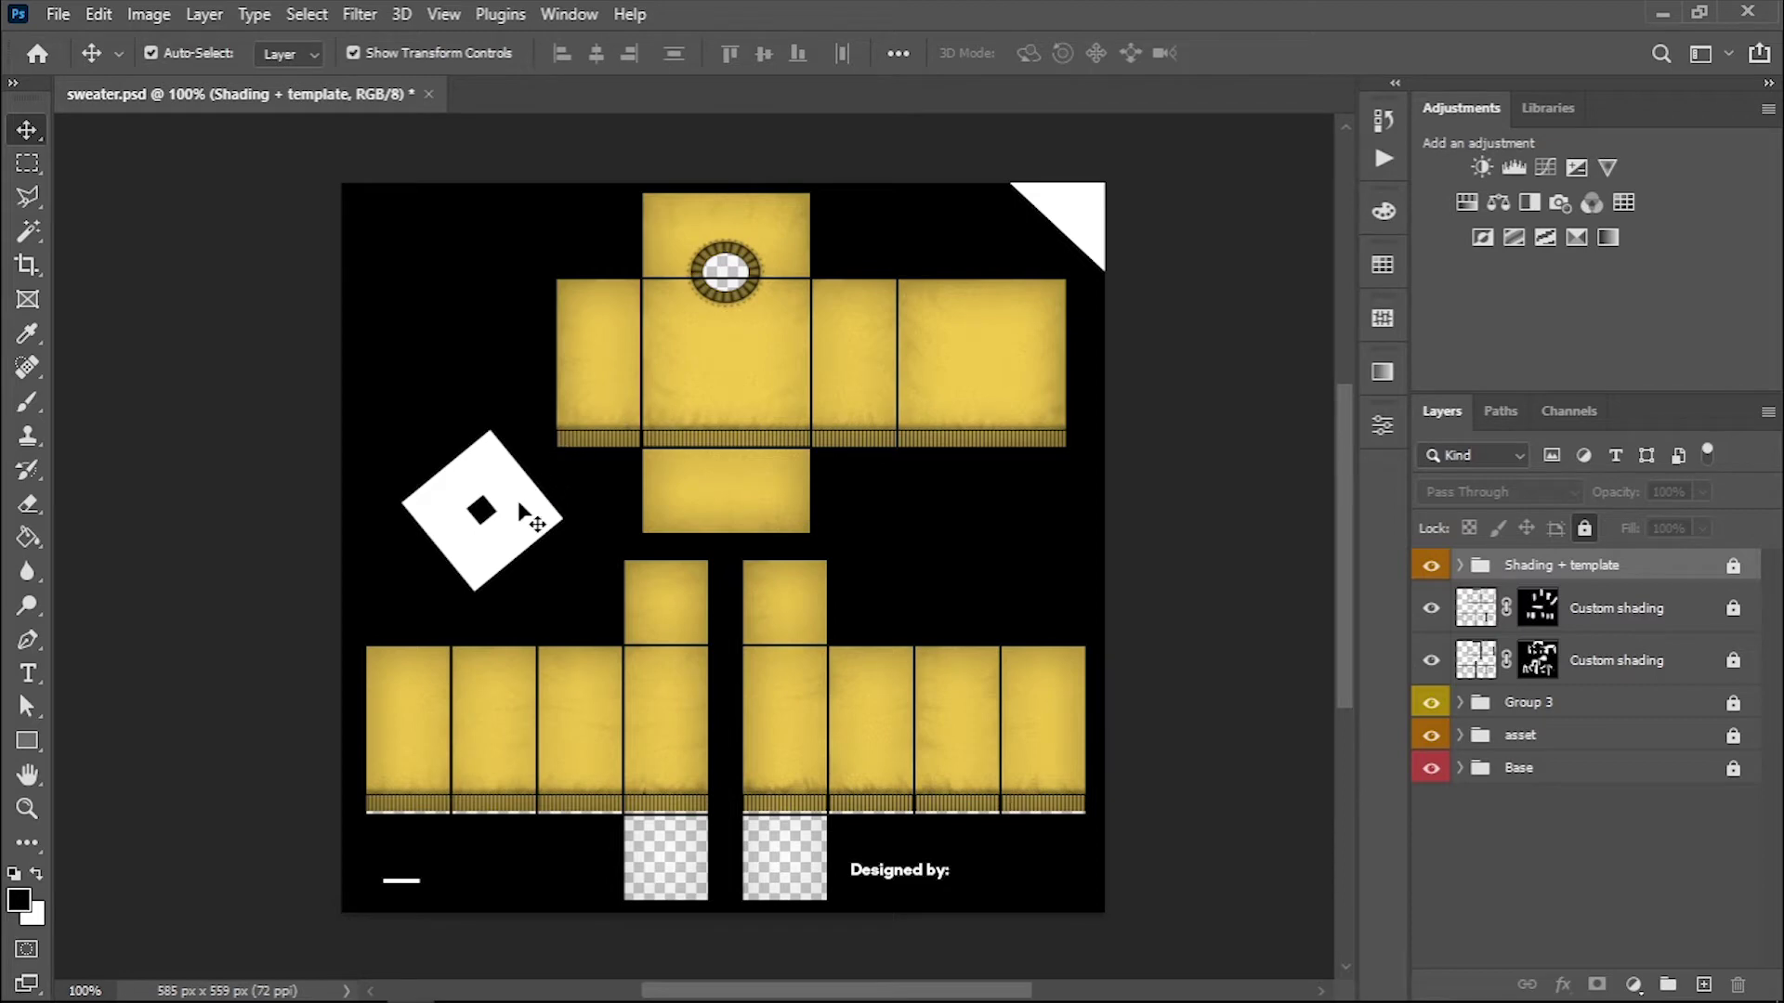
Zoom in and trace the front torso as a Pen shape, curving around the collar.
{"action": "left_click", "coordinate": [28, 809]}
{"action": "left_click_drag", "start_coordinate": [726, 332], "coordinate": [808, 359]}
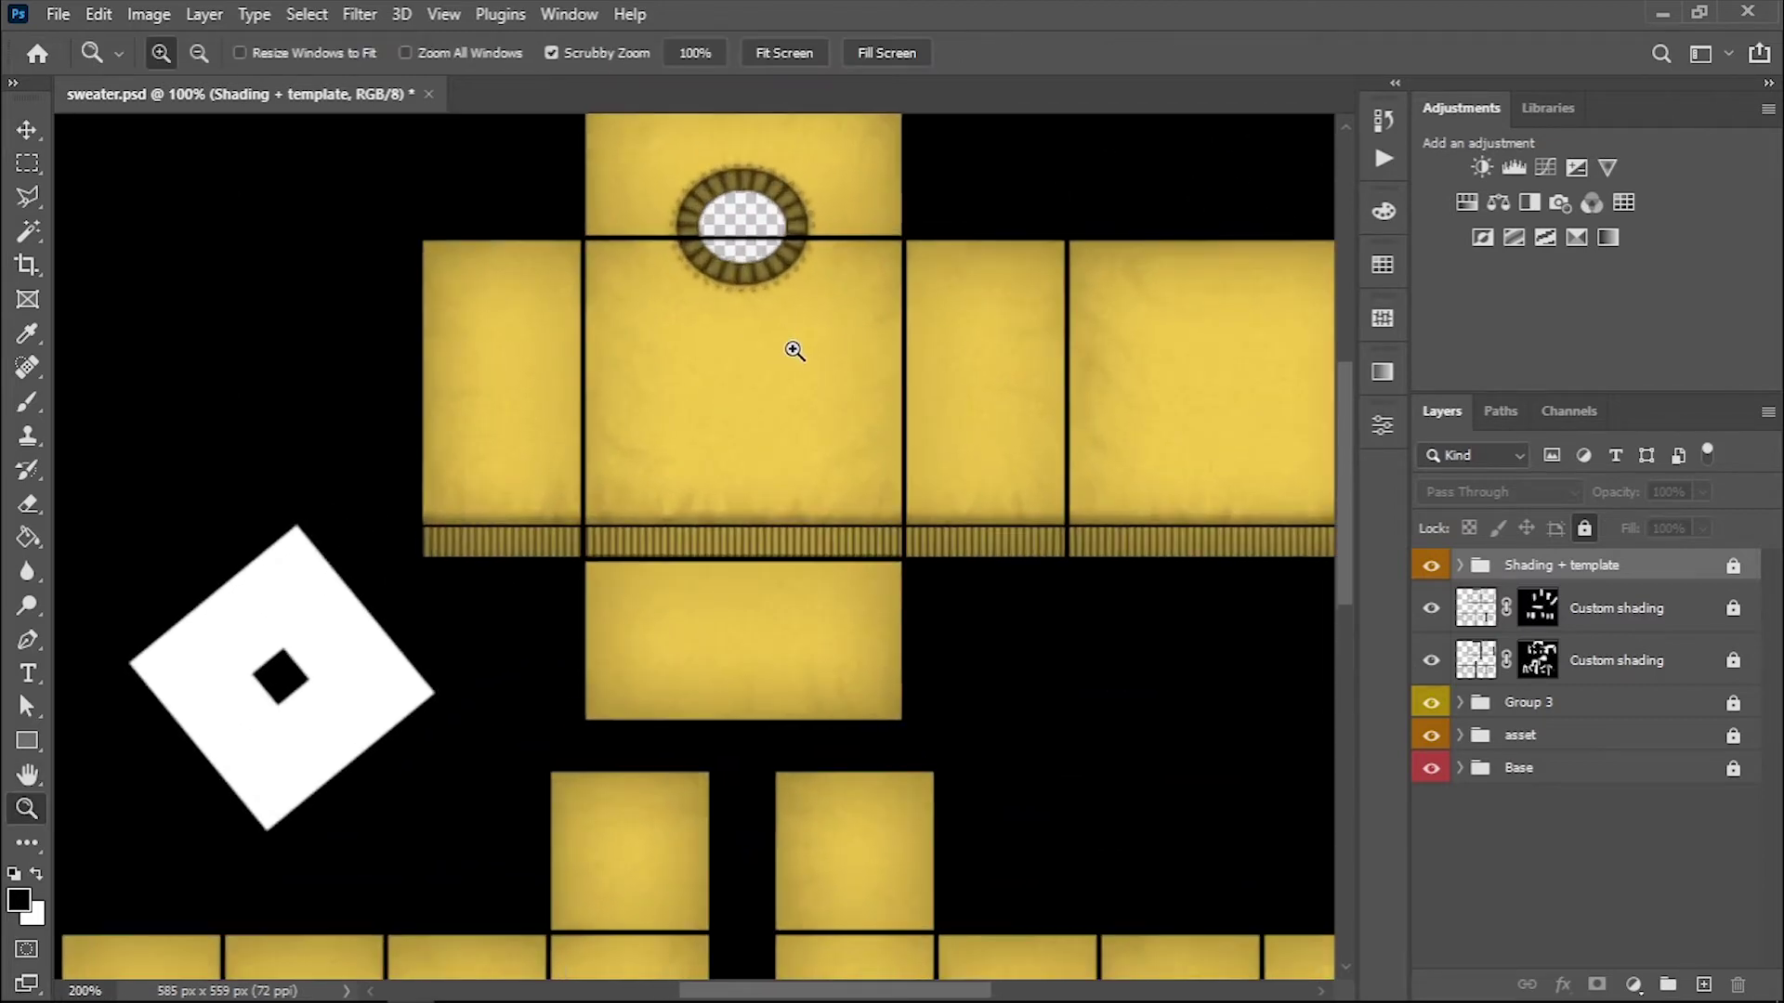
{"action": "left_click", "coordinate": [28, 641]}
{"action": "left_click", "coordinate": [636, 235]}
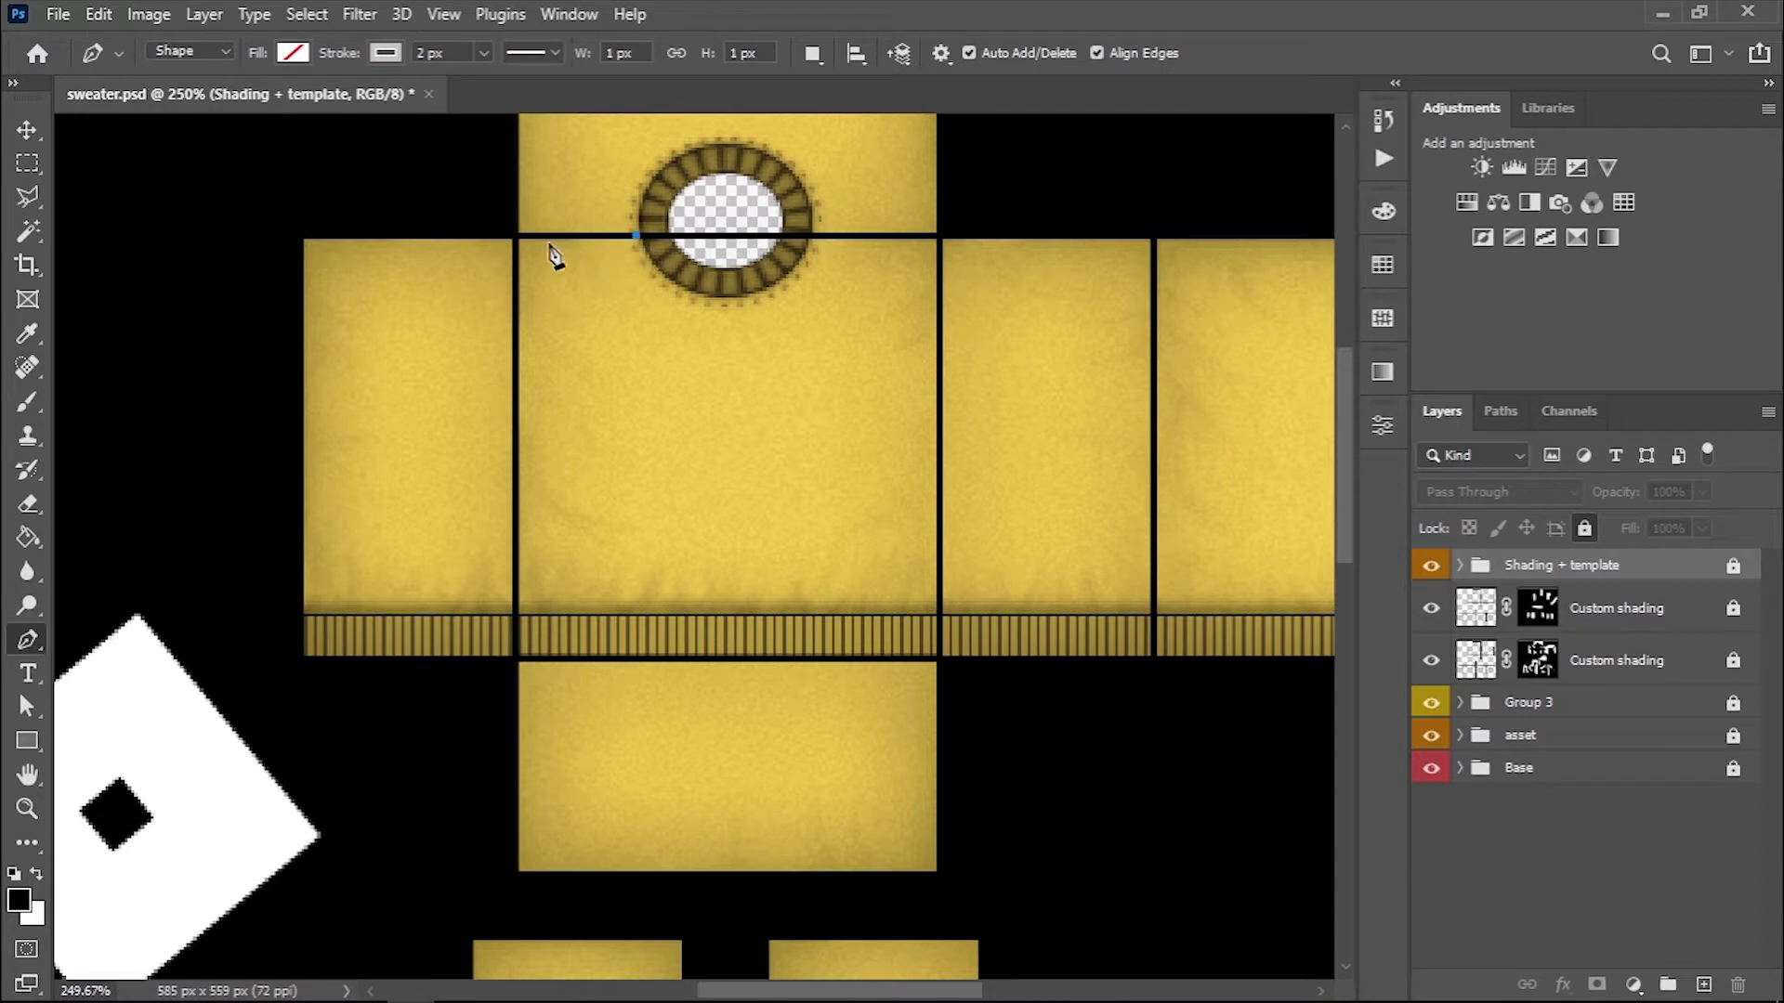
{"action": "left_click", "coordinate": [520, 235]}
{"action": "left_click", "coordinate": [518, 615]}
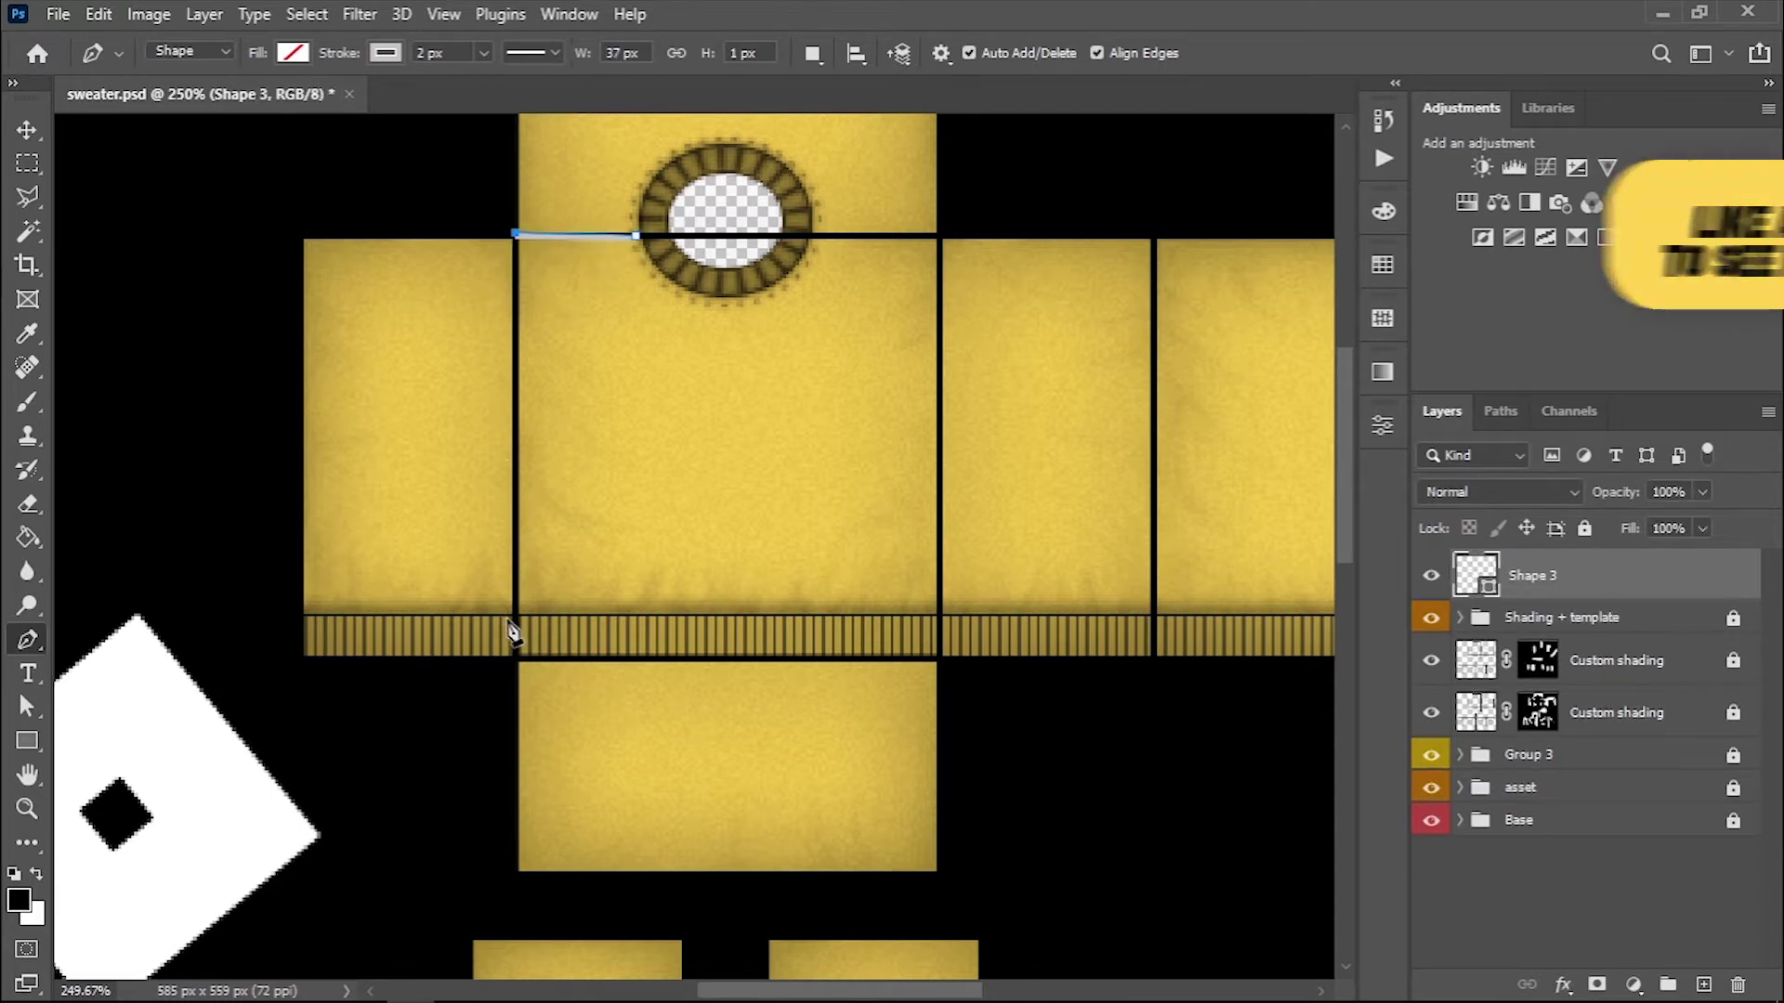
{"action": "left_click", "coordinate": [943, 613]}
{"action": "left_click", "coordinate": [942, 237]}
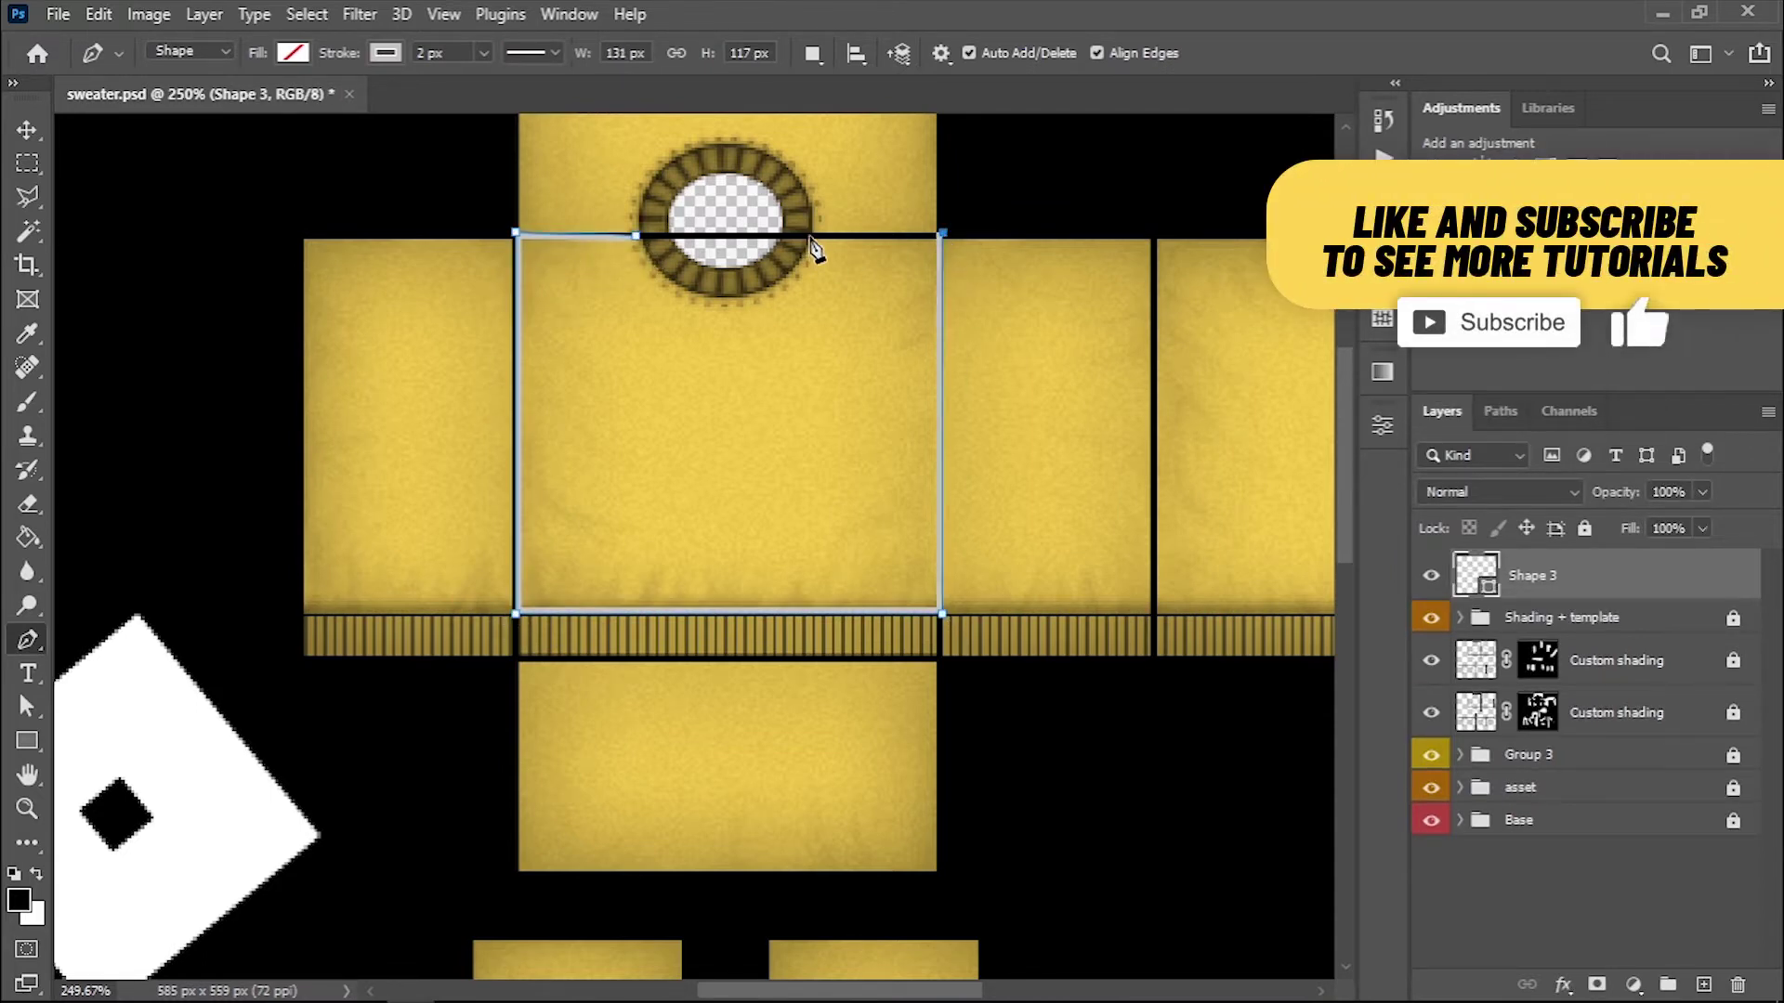
{"action": "left_click", "coordinate": [812, 237]}
{"action": "left_click_drag", "start_coordinate": [721, 291], "coordinate": [641, 300]}
{"action": "scroll", "coordinate": [710, 286], "scroll_direction": "up", "scroll_amount": 4}
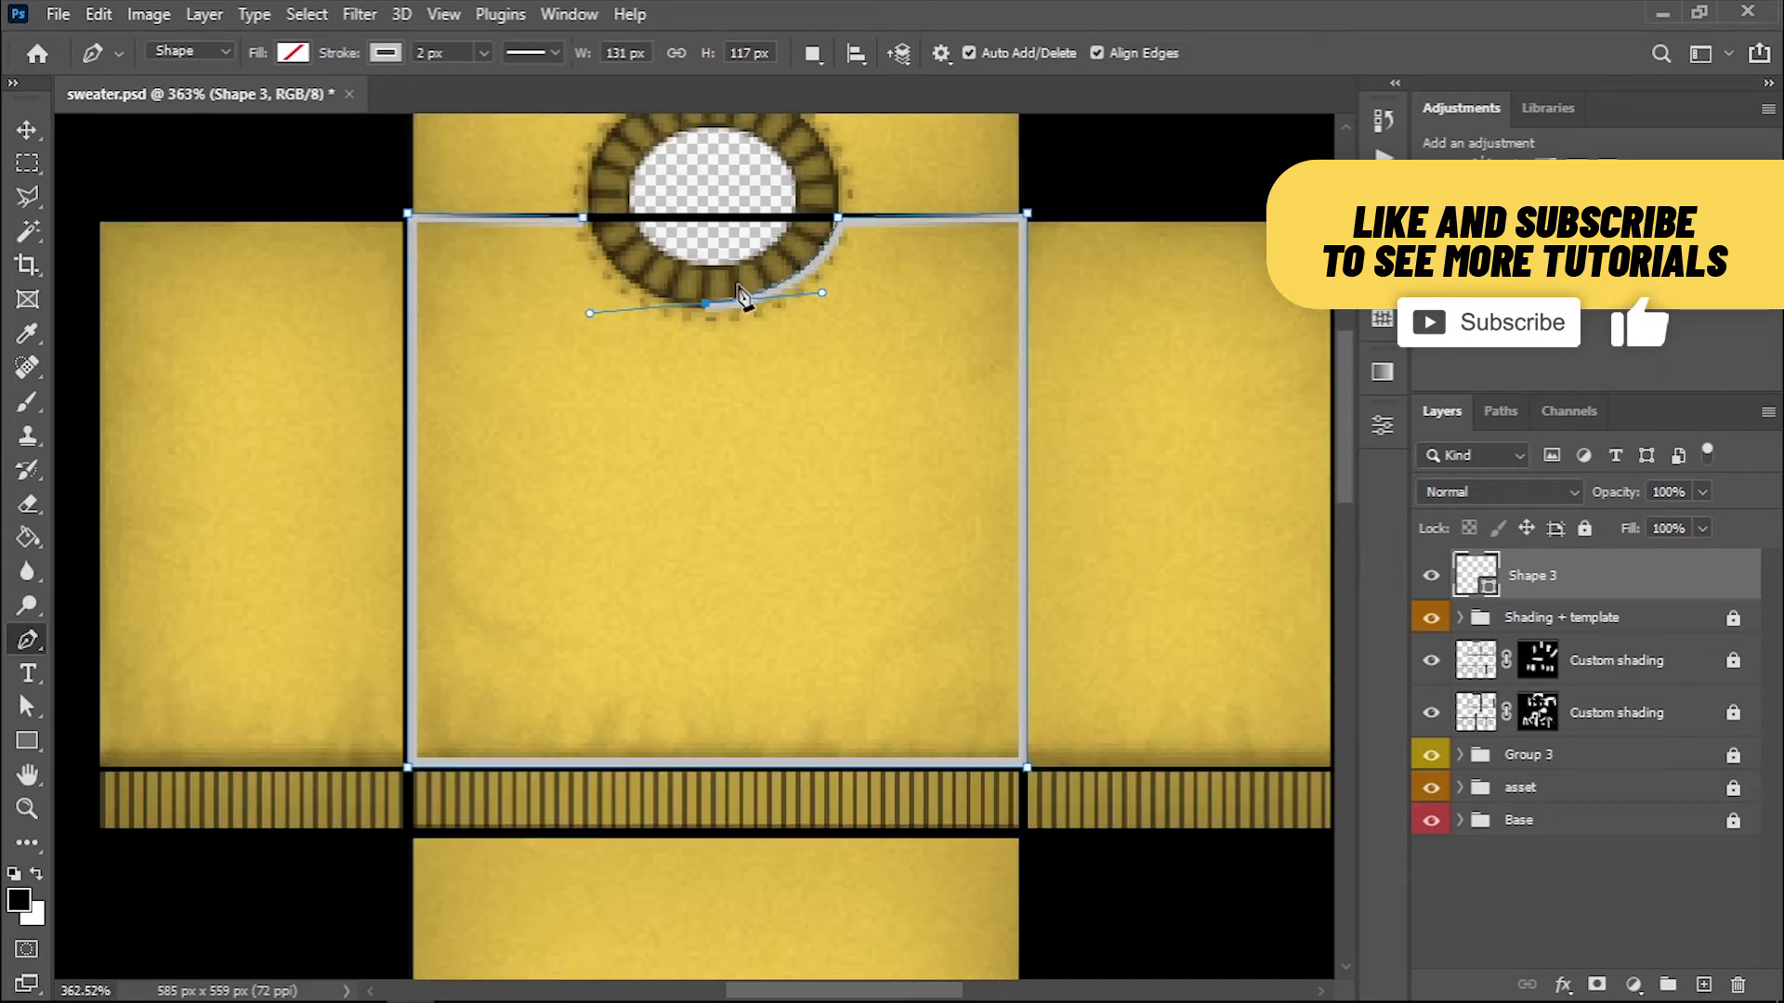
{"action": "left_click", "coordinate": [552, 207]}
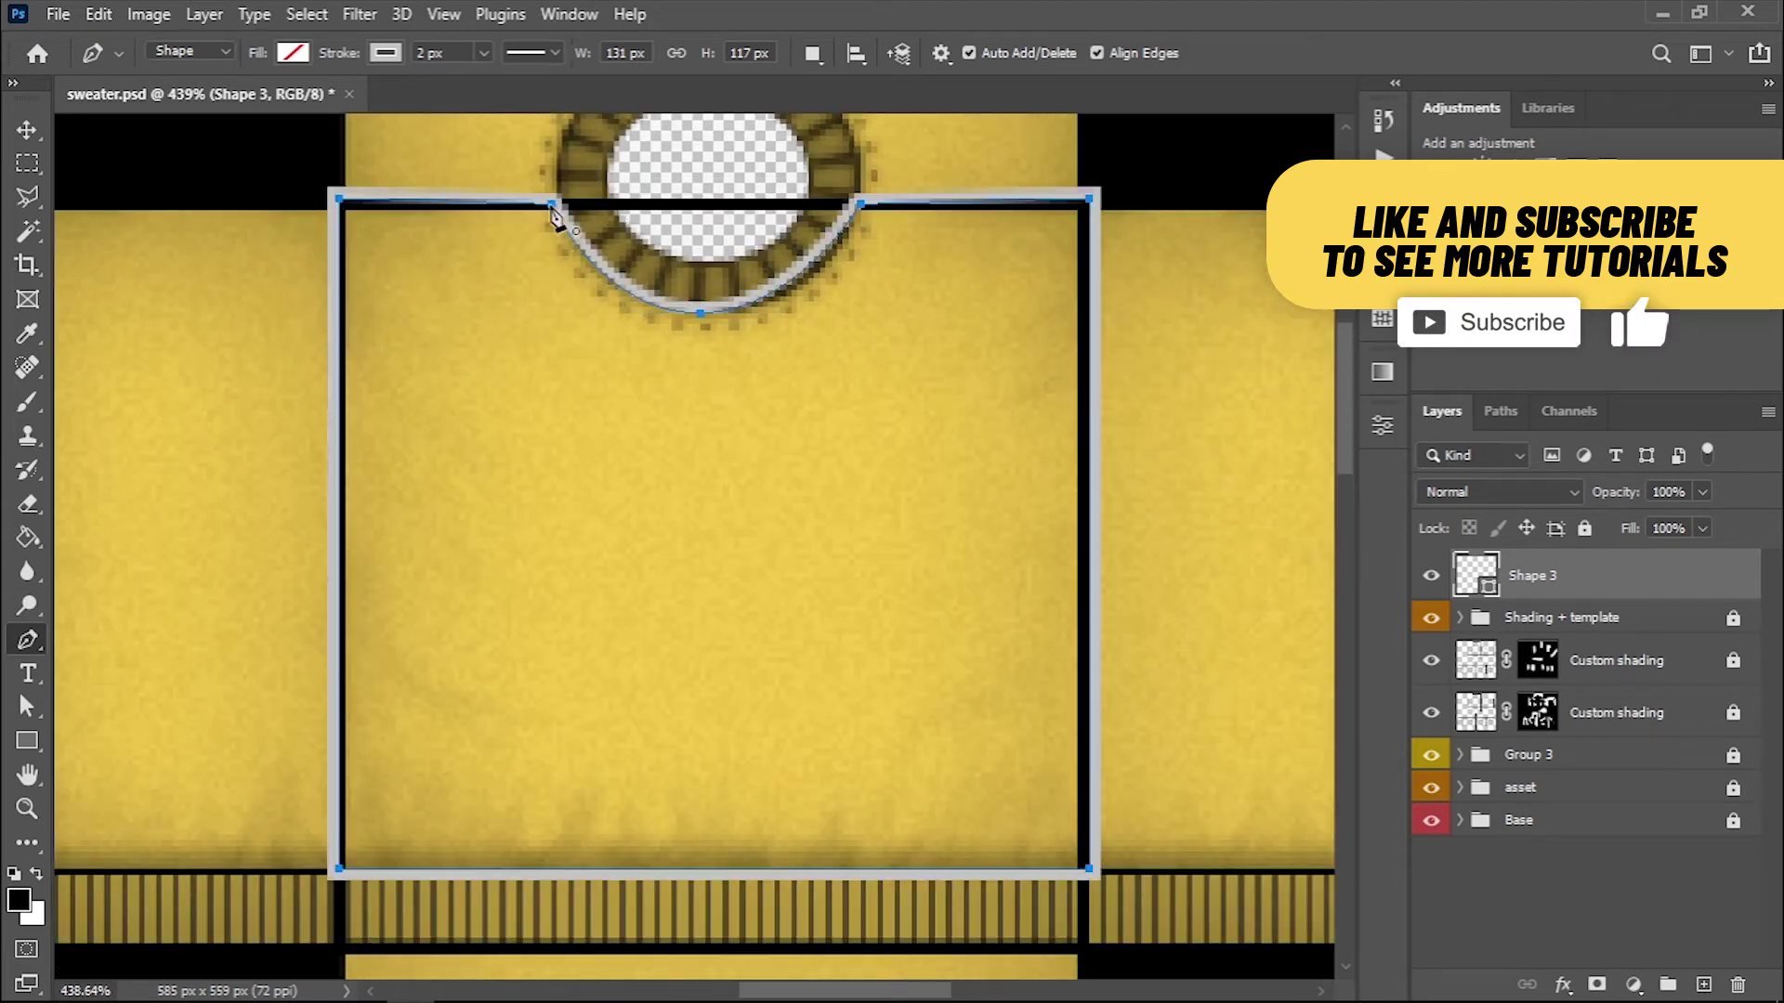
Give the torso shape a dark grey fill and no stroke.
{"action": "left_click", "coordinate": [291, 52]}
{"action": "left_click", "coordinate": [139, 190]}
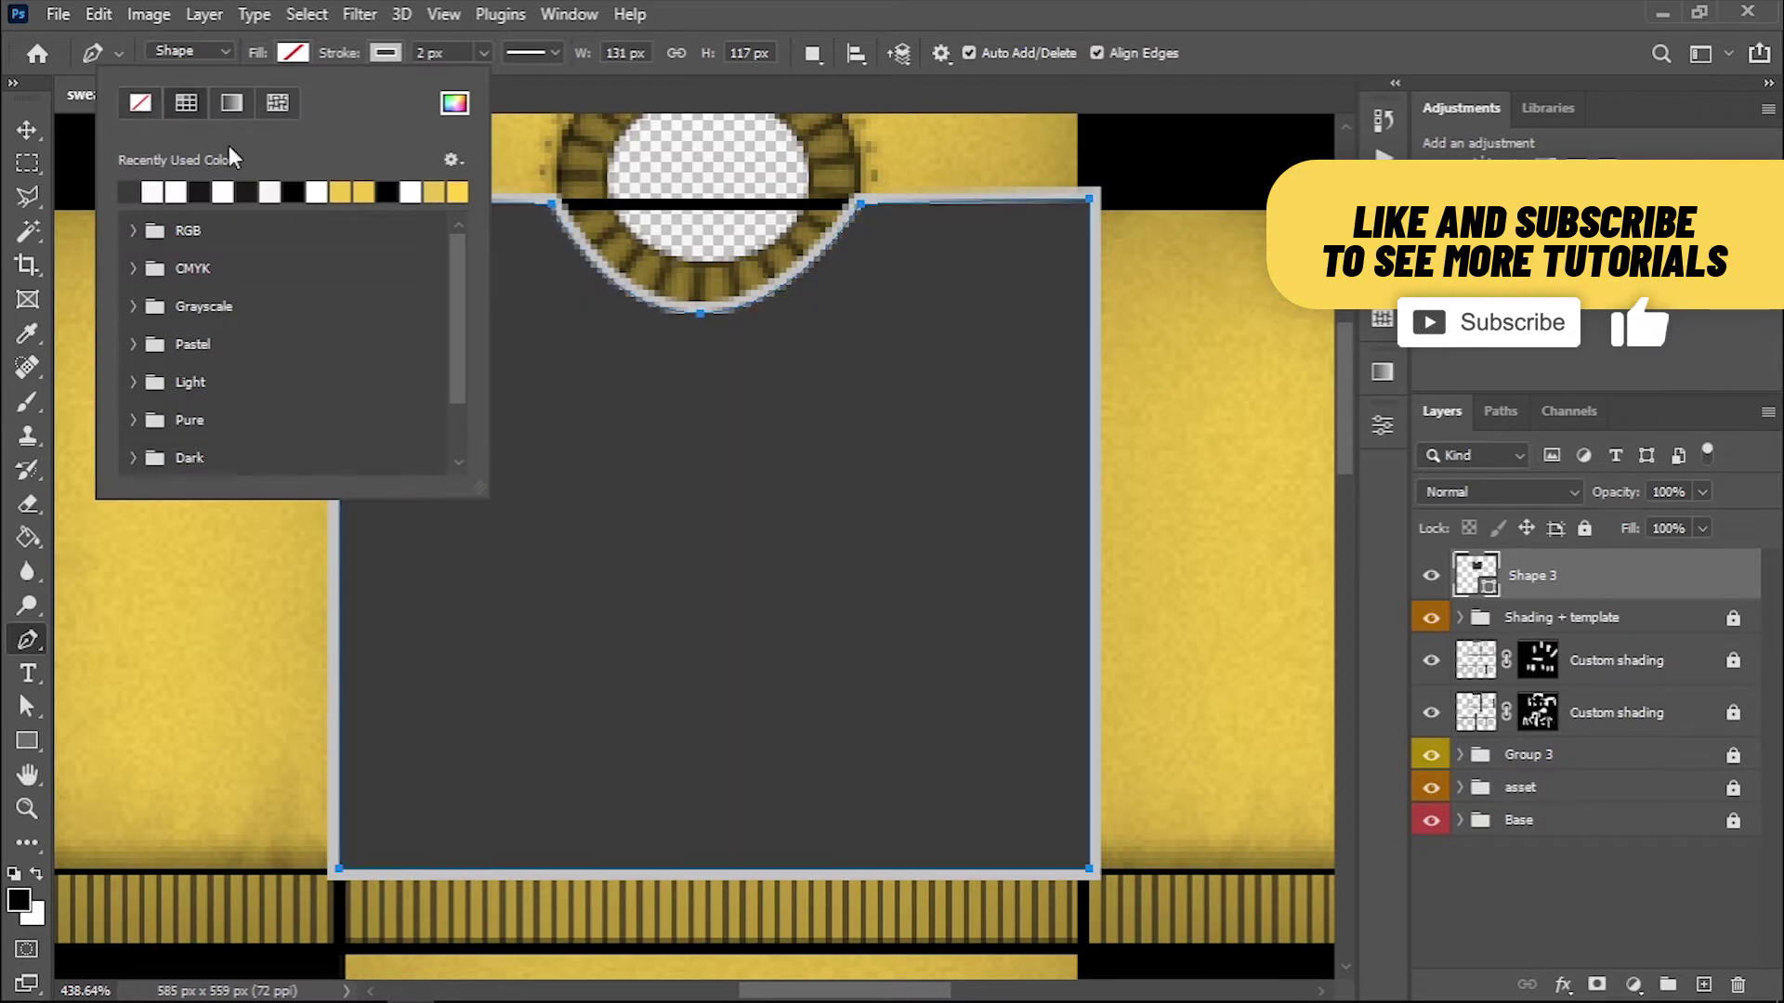
{"action": "left_click", "coordinate": [386, 53]}
{"action": "left_click", "coordinate": [233, 103]}
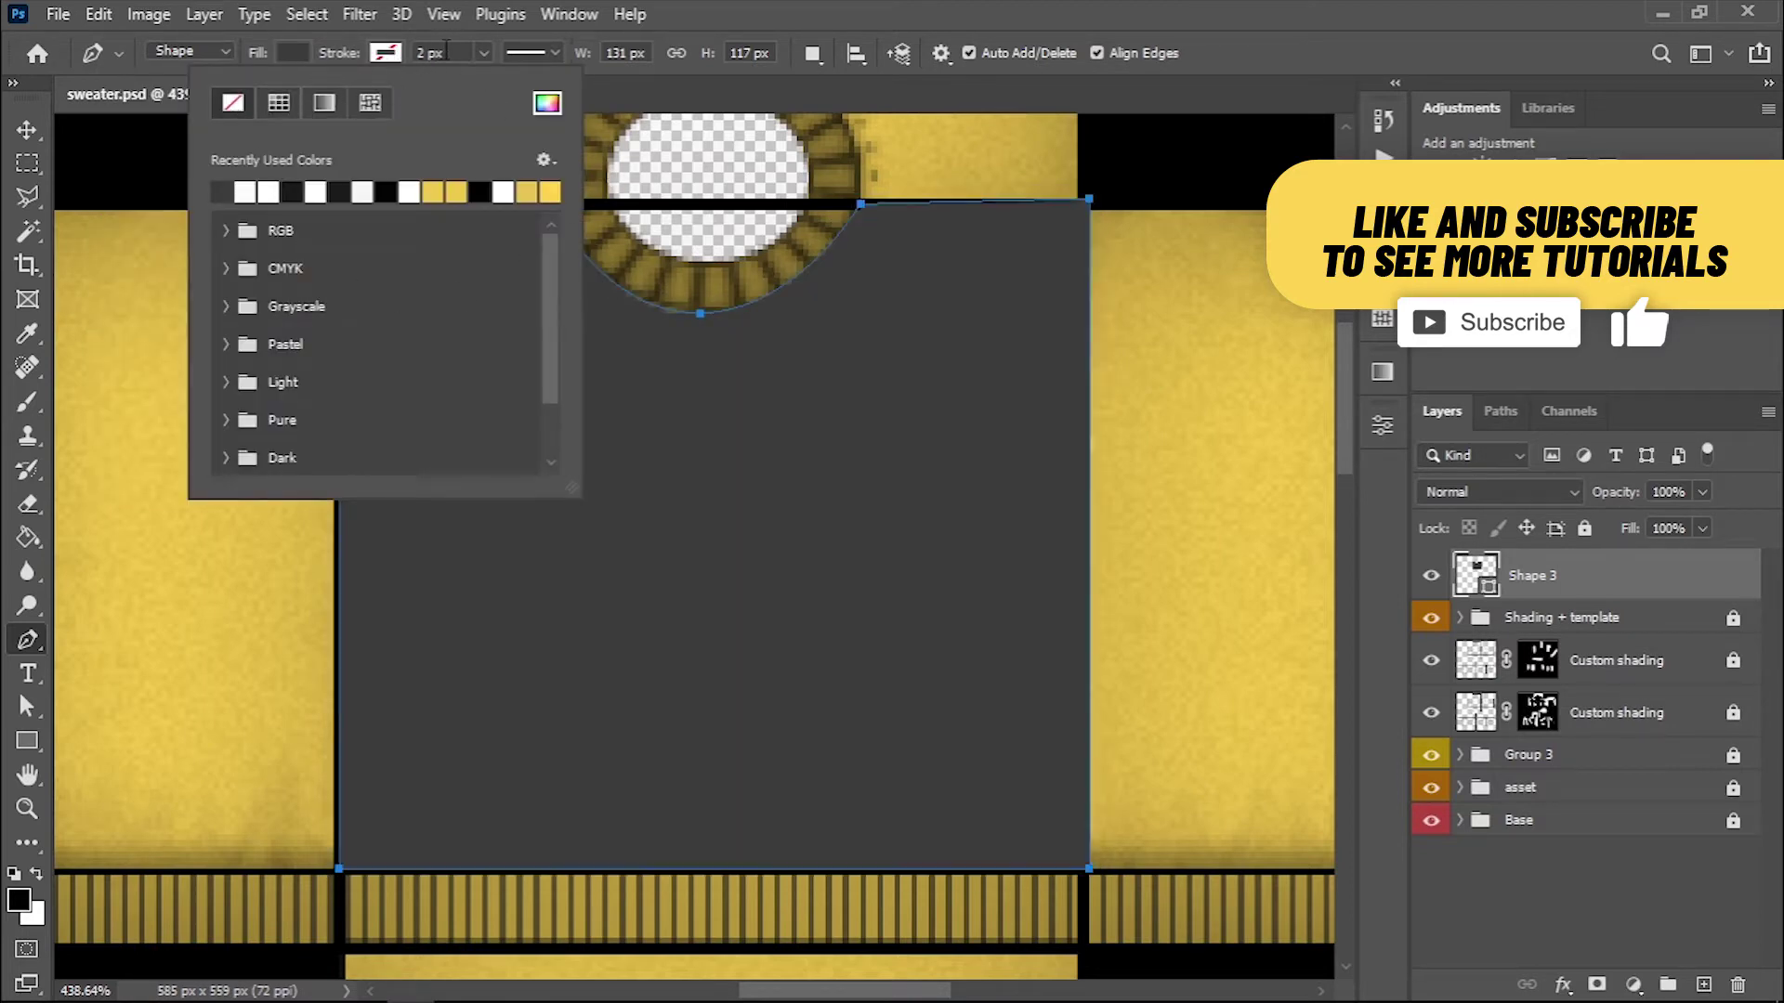
{"action": "left_click", "coordinate": [452, 52]}
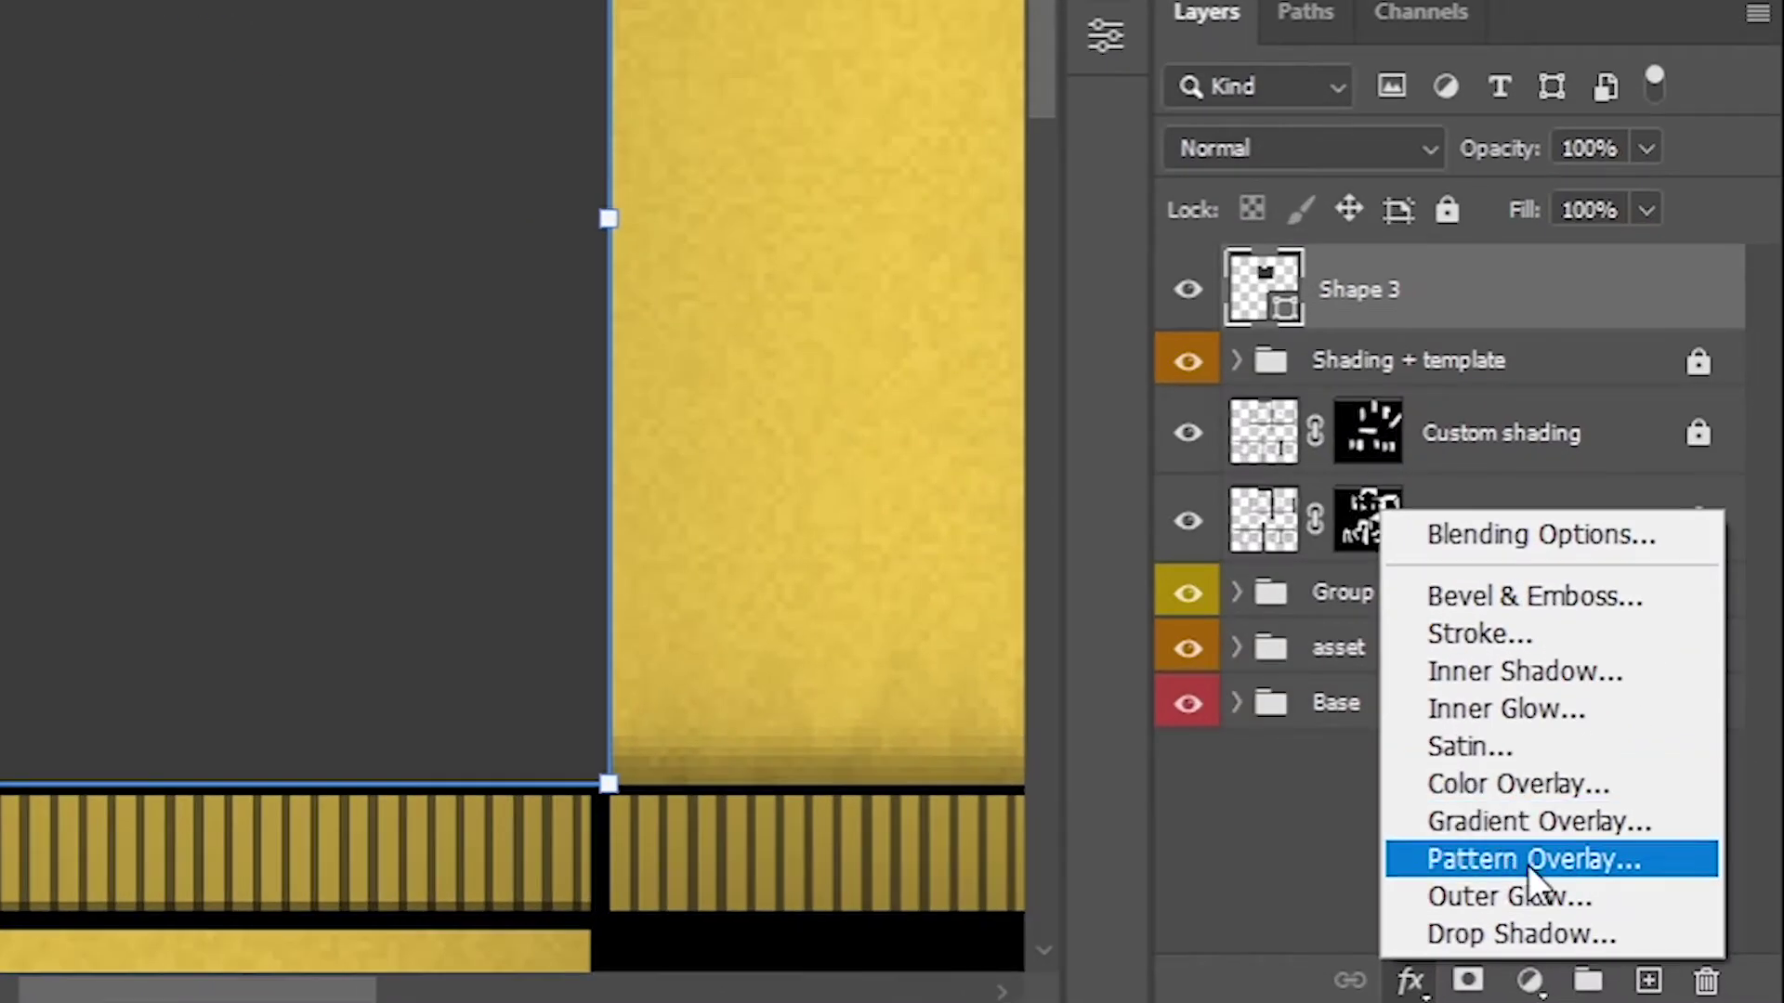
Add a Christmas Pattern Overlay to the torso shape at 25% scale and -25° angle.
{"action": "left_click", "coordinate": [1527, 865]}
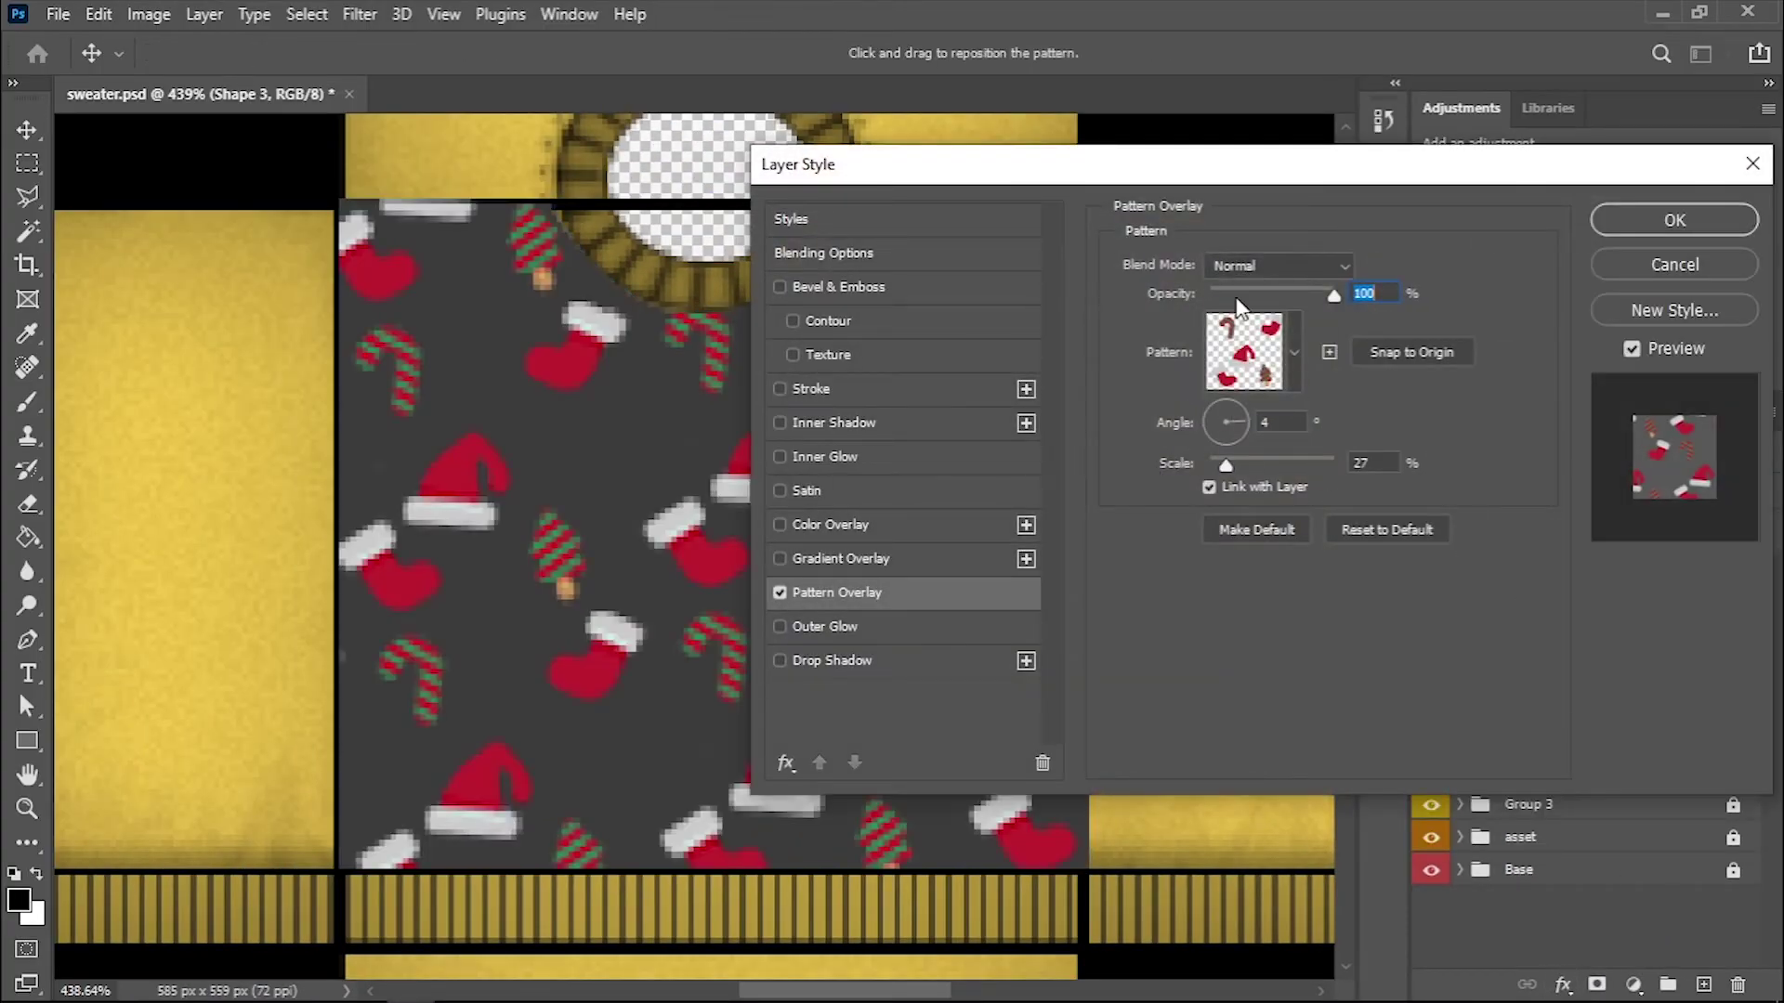
{"action": "left_click", "coordinate": [1296, 351]}
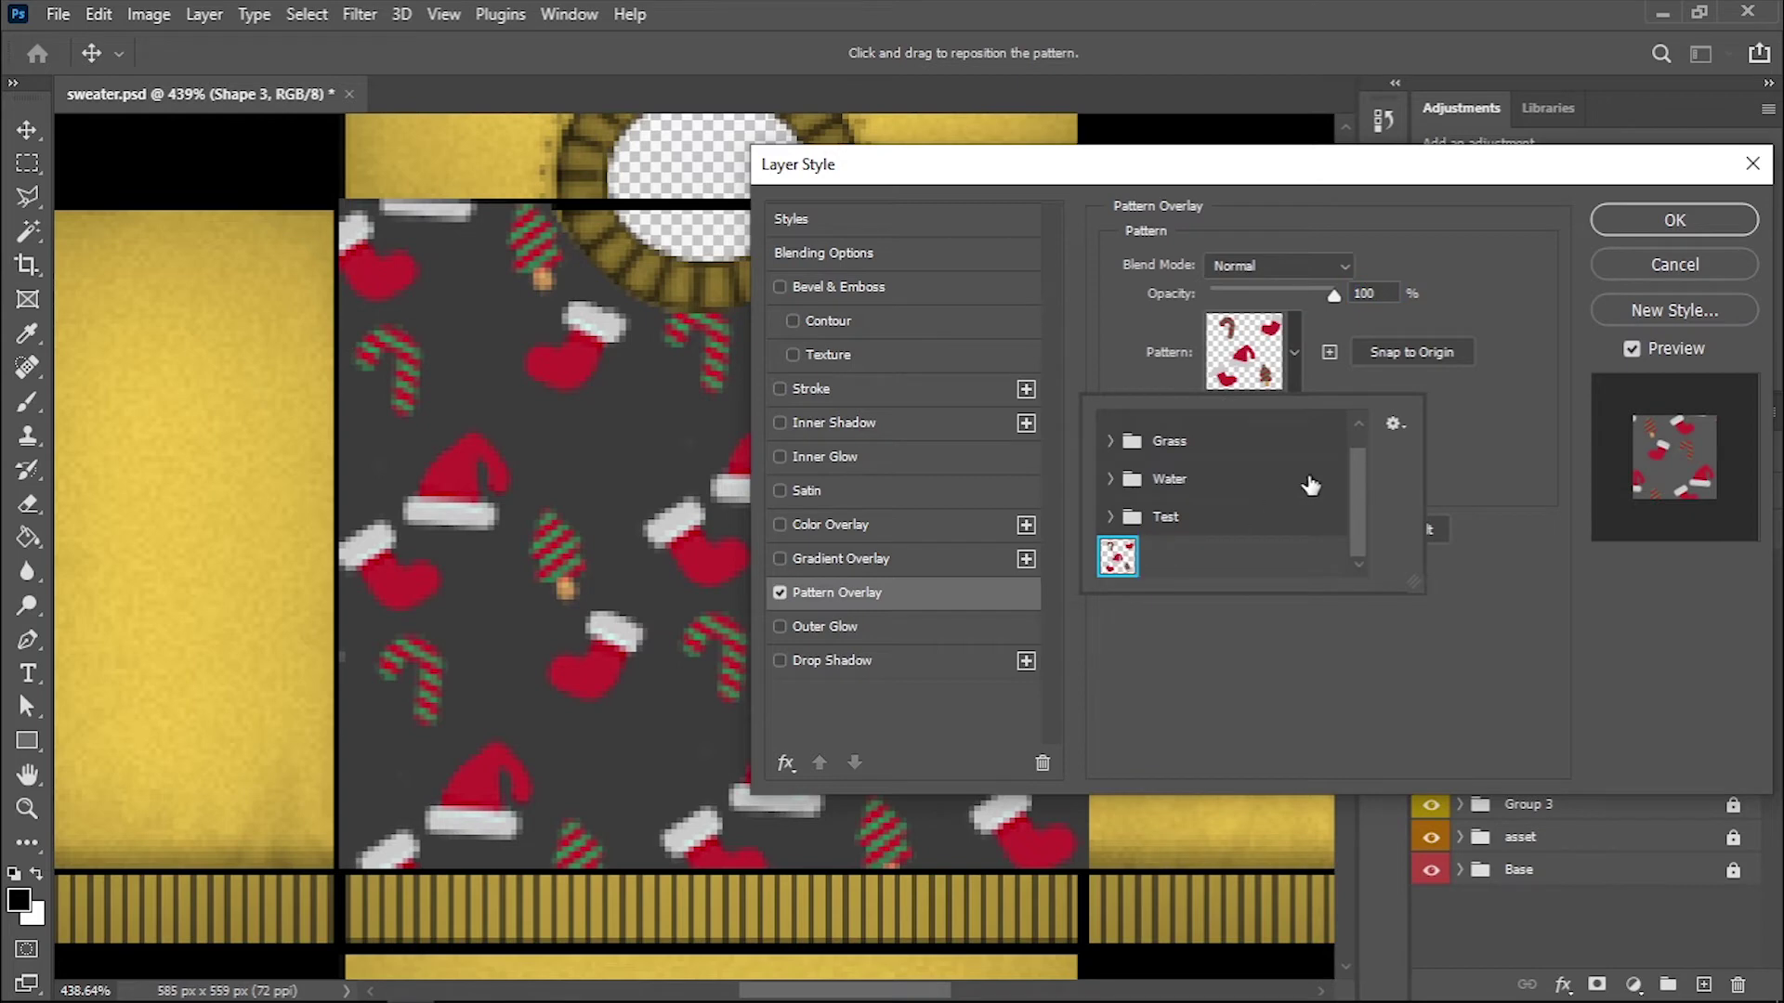
{"action": "left_click", "coordinate": [1487, 438]}
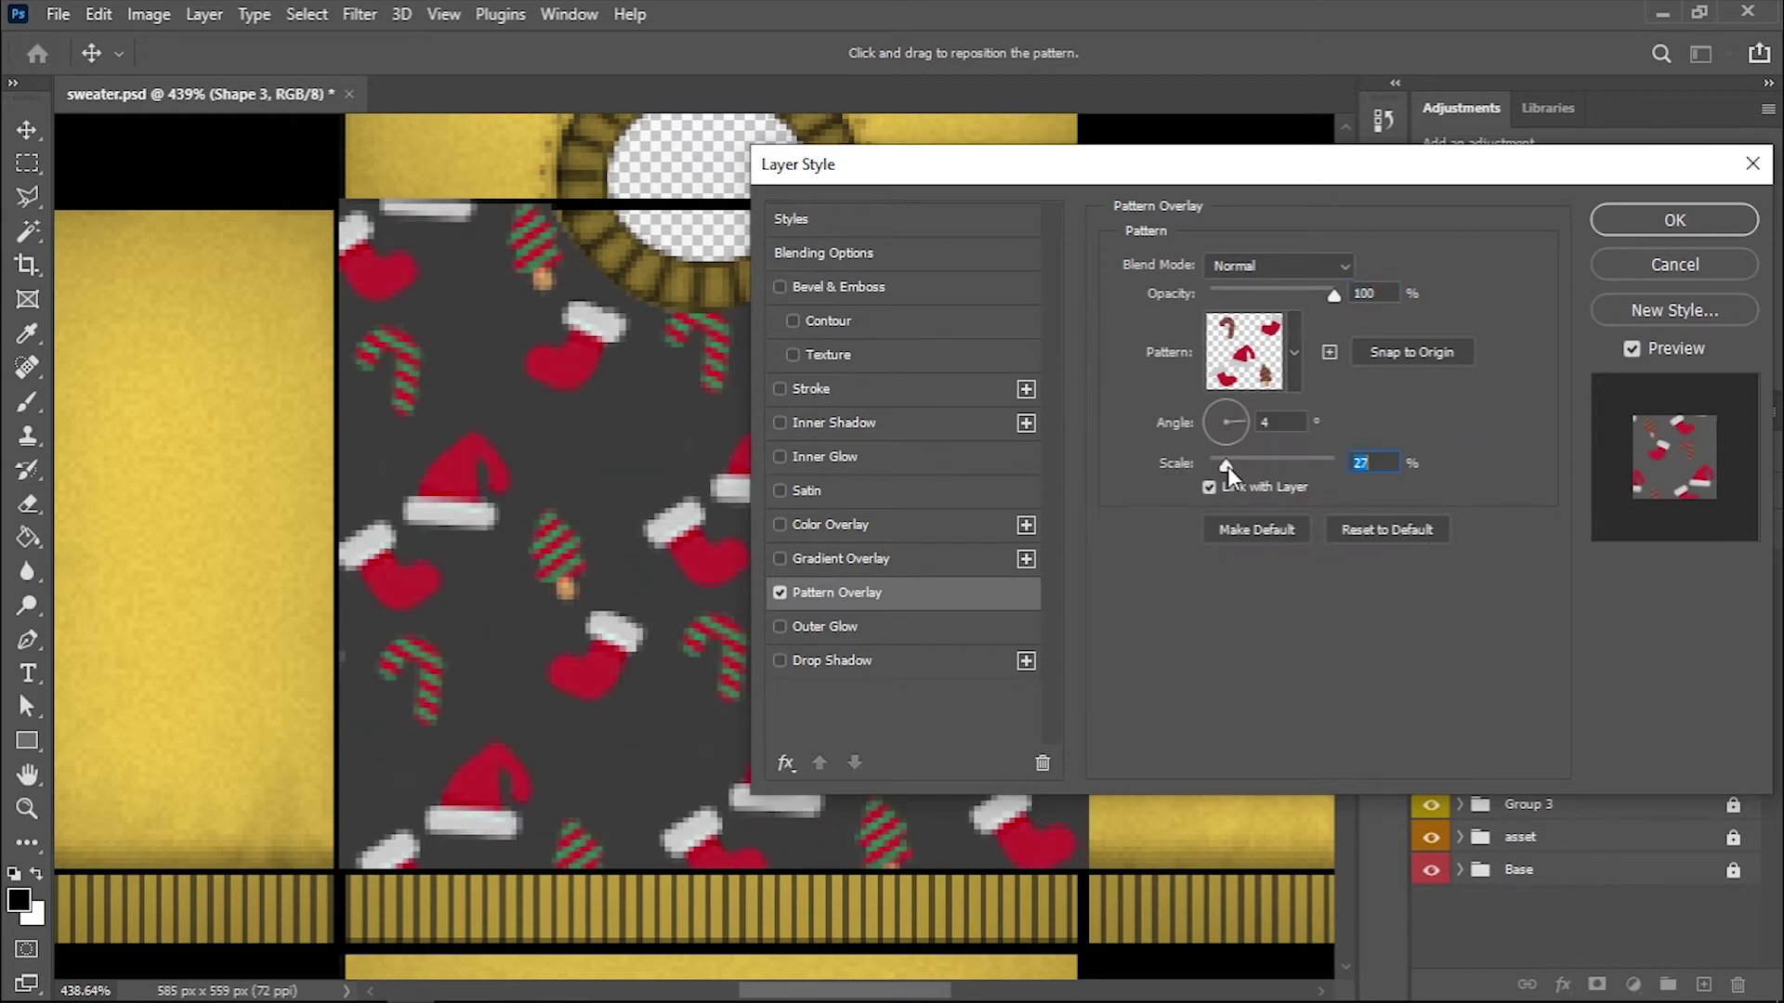
{"action": "left_click_drag", "start_coordinate": [1226, 422], "coordinate": [1232, 413]}
{"action": "left_click_drag", "start_coordinate": [1247, 163], "coordinate": [1510, 152]}
{"action": "left_click", "coordinate": [1629, 281]}
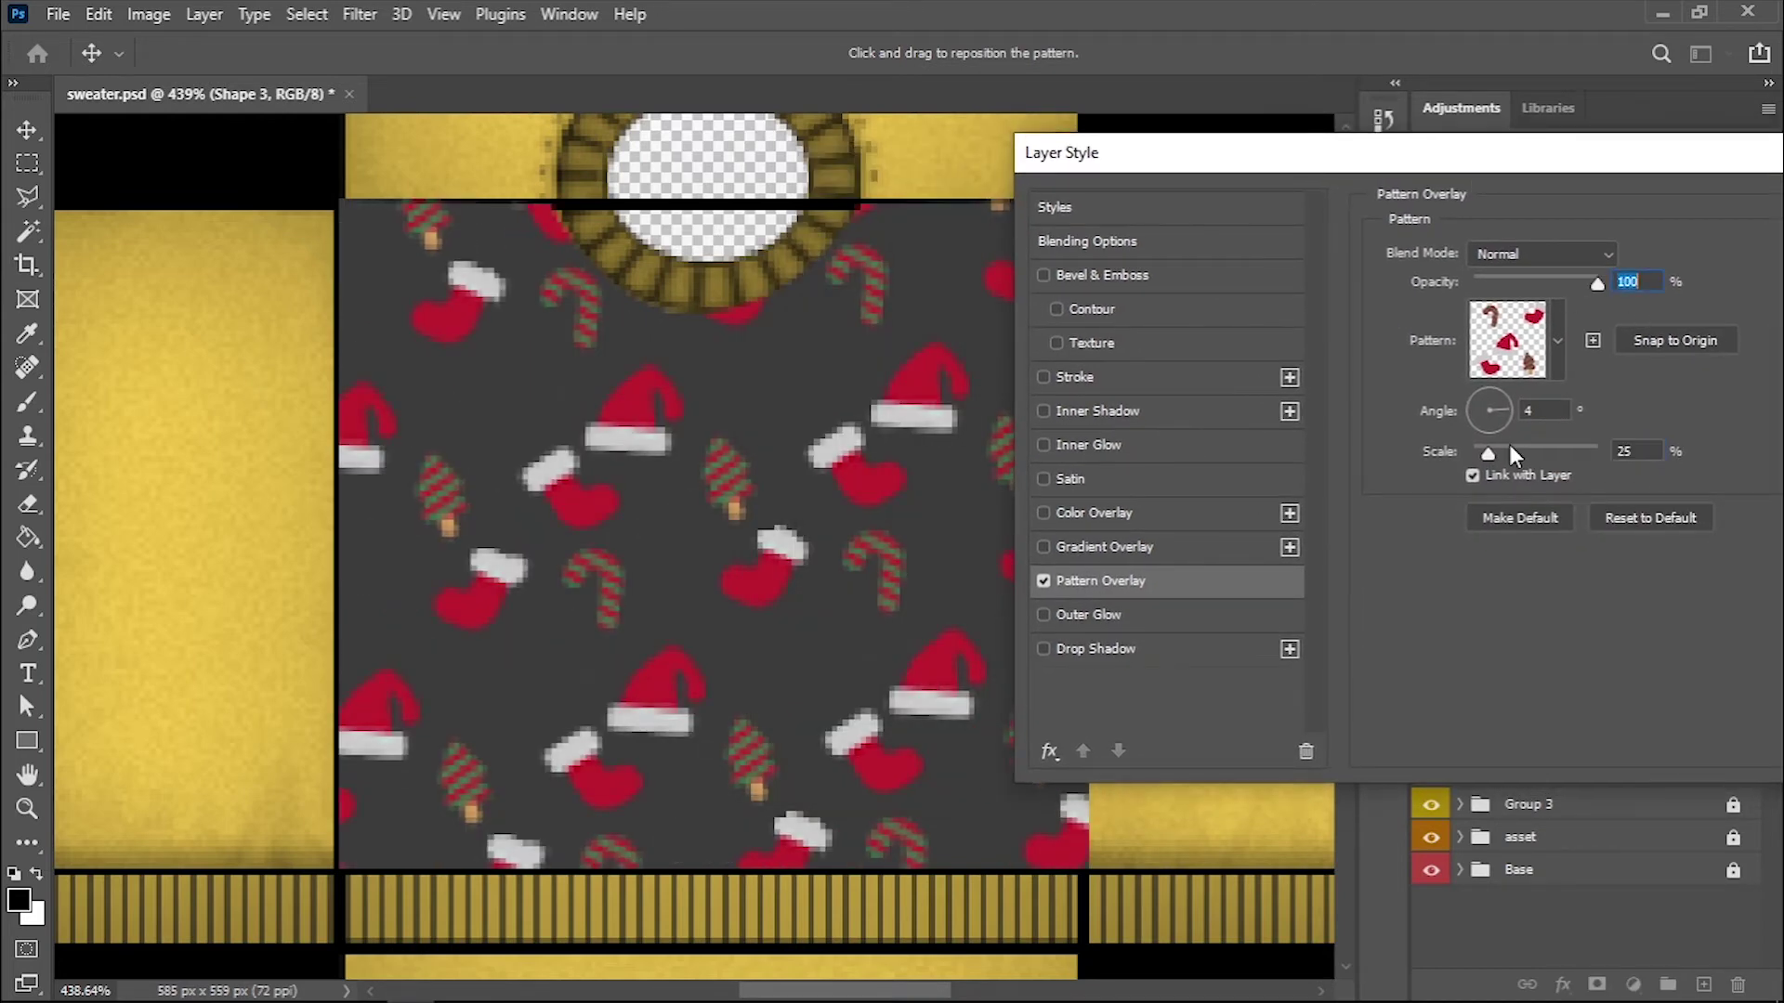
{"action": "mouse_move", "coordinate": [1500, 410]}
{"action": "left_mouse_down"}
{"action": "mouse_move", "coordinate": [1477, 416]}
{"action": "mouse_move", "coordinate": [1487, 455]}
{"action": "left_mouse_up"}
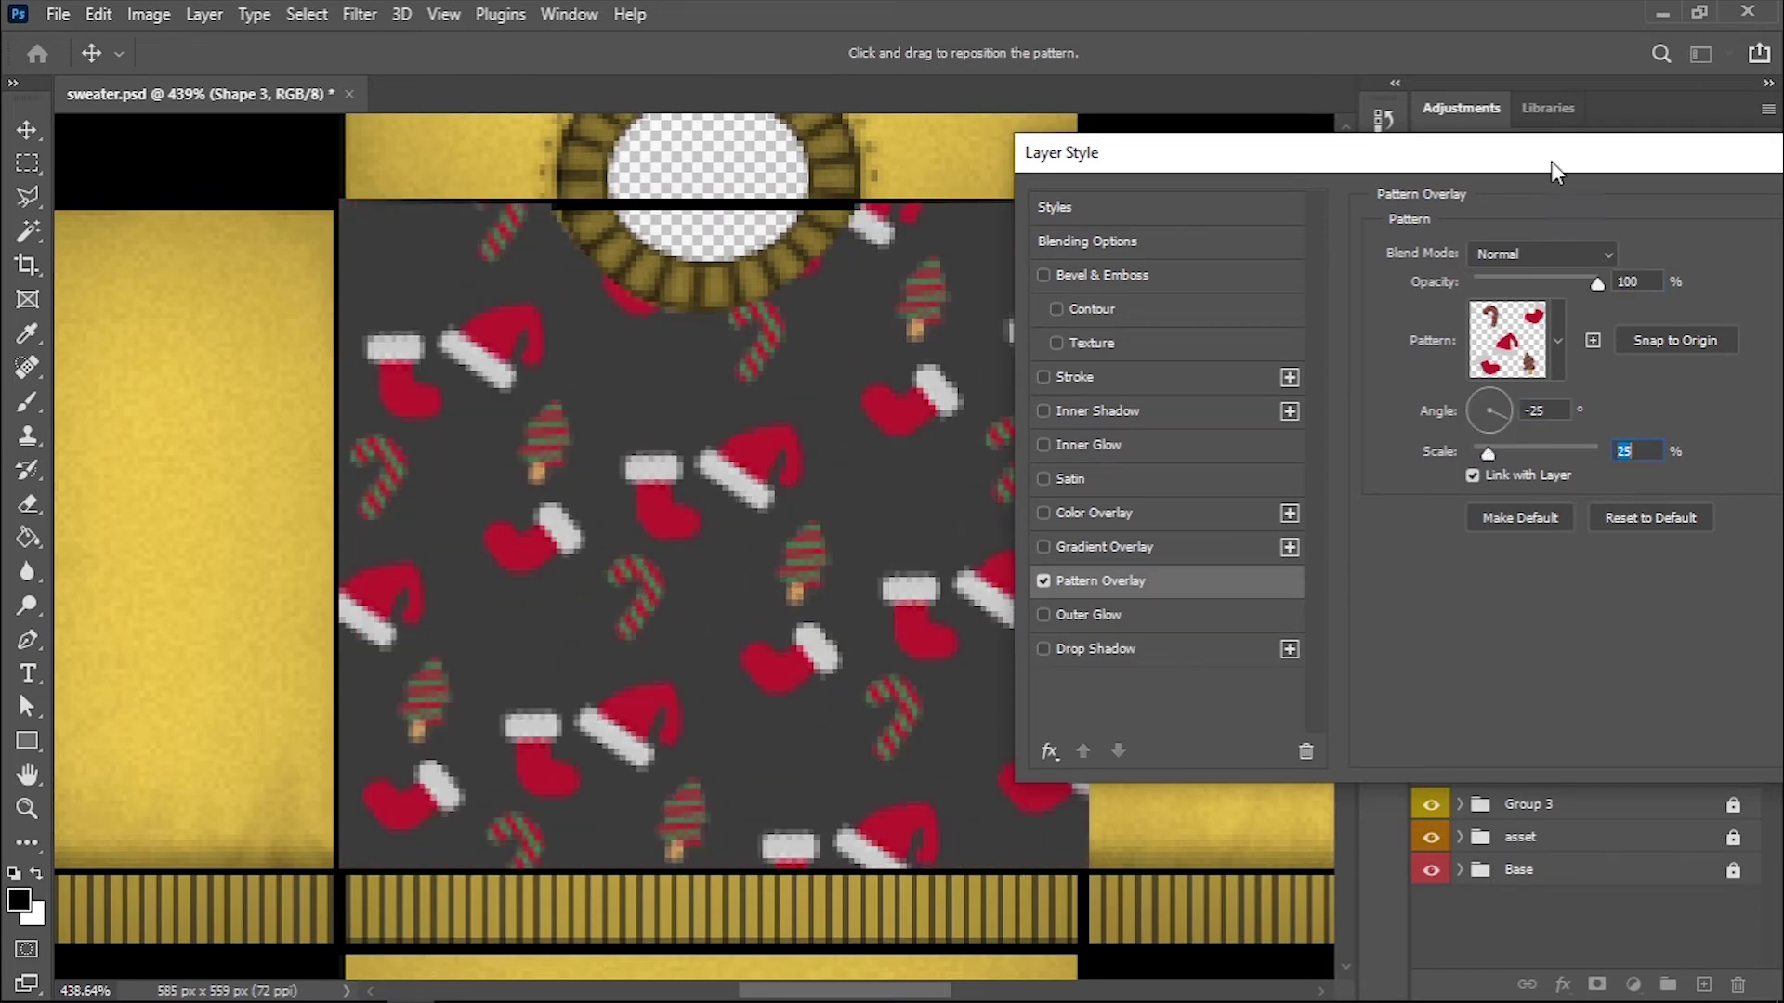
{"action": "left_click_drag", "start_coordinate": [1555, 170], "coordinate": [1198, 251]}
{"action": "left_click", "coordinate": [1513, 290]}
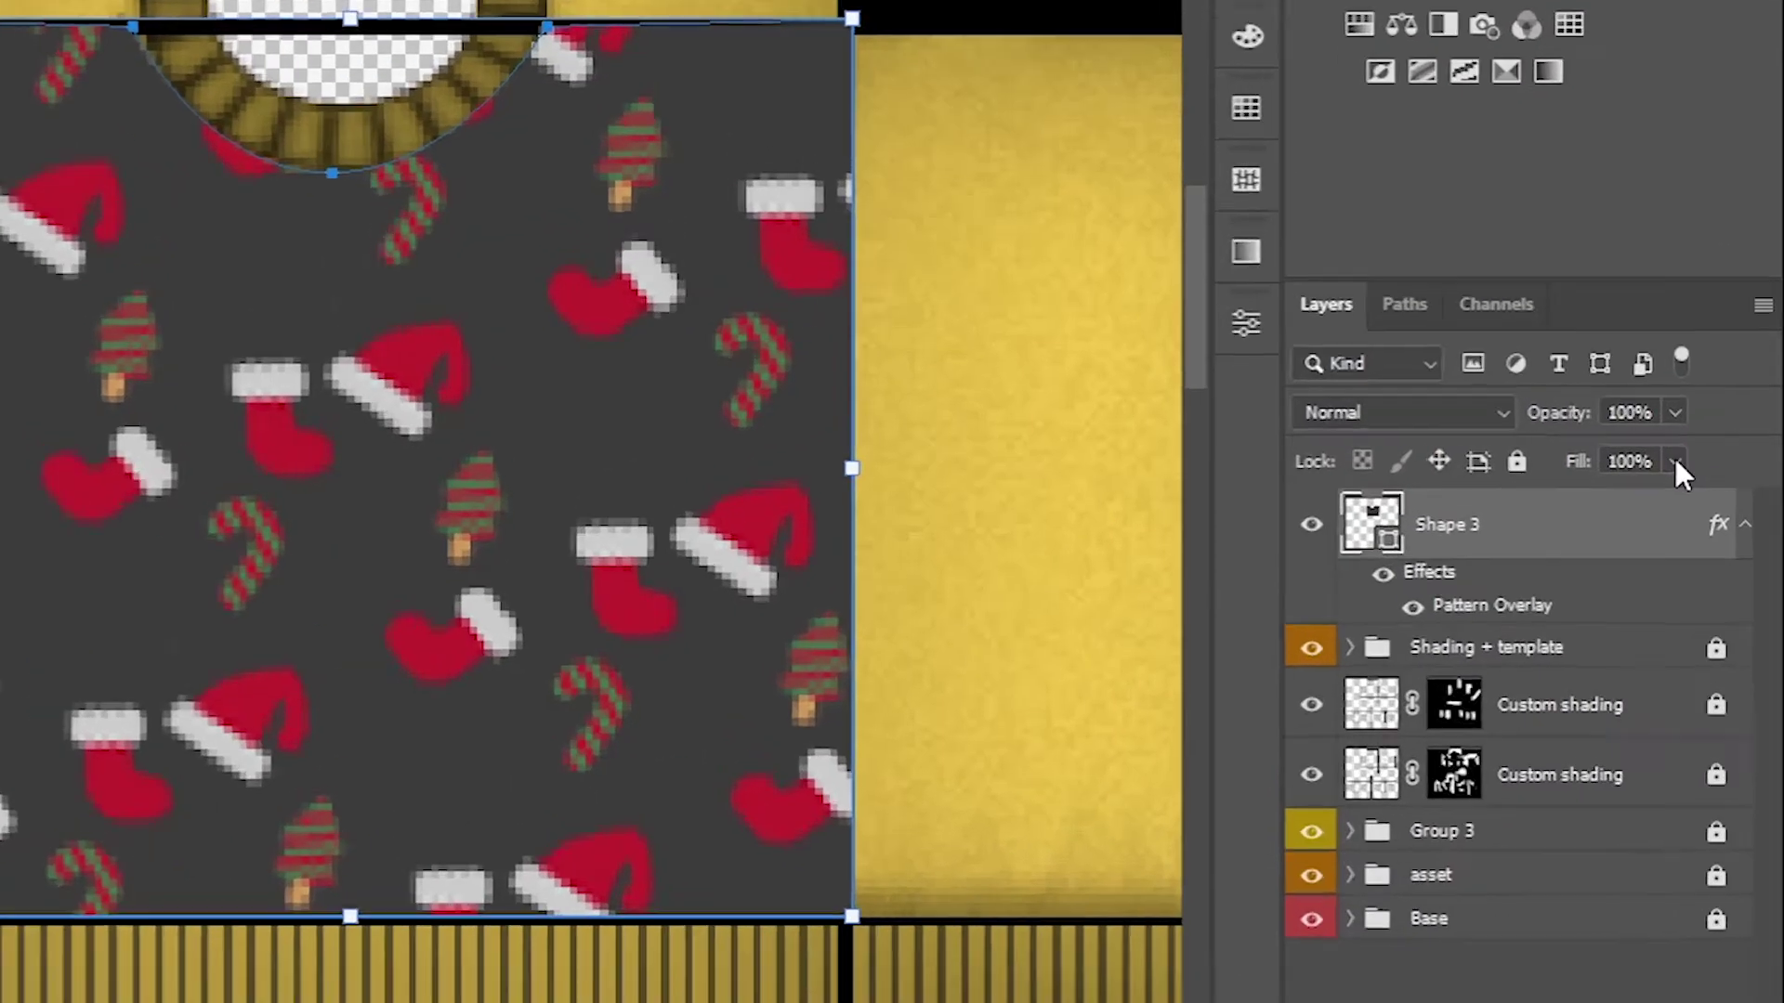
{"action": "left_click", "coordinate": [1701, 527]}
{"action": "left_click_drag", "start_coordinate": [1550, 405], "coordinate": [1384, 418]}
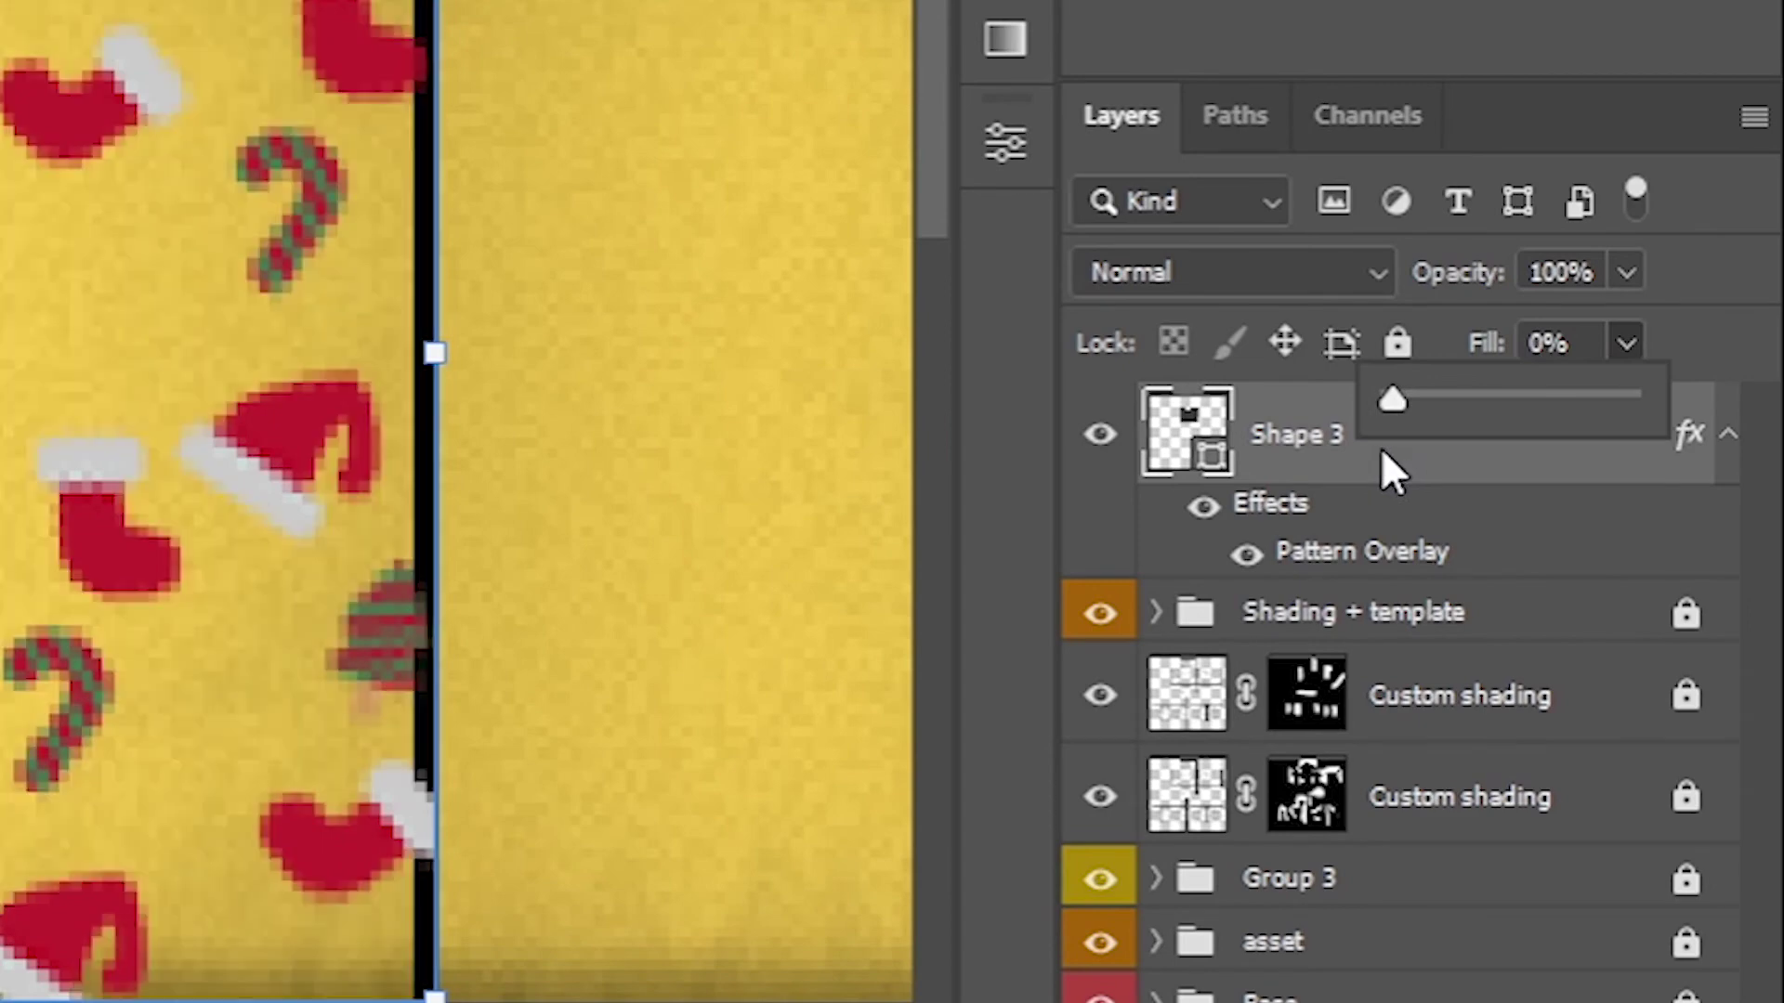
{"action": "key", "text": "Escape"}
{"action": "left_click", "coordinate": [1627, 271]}
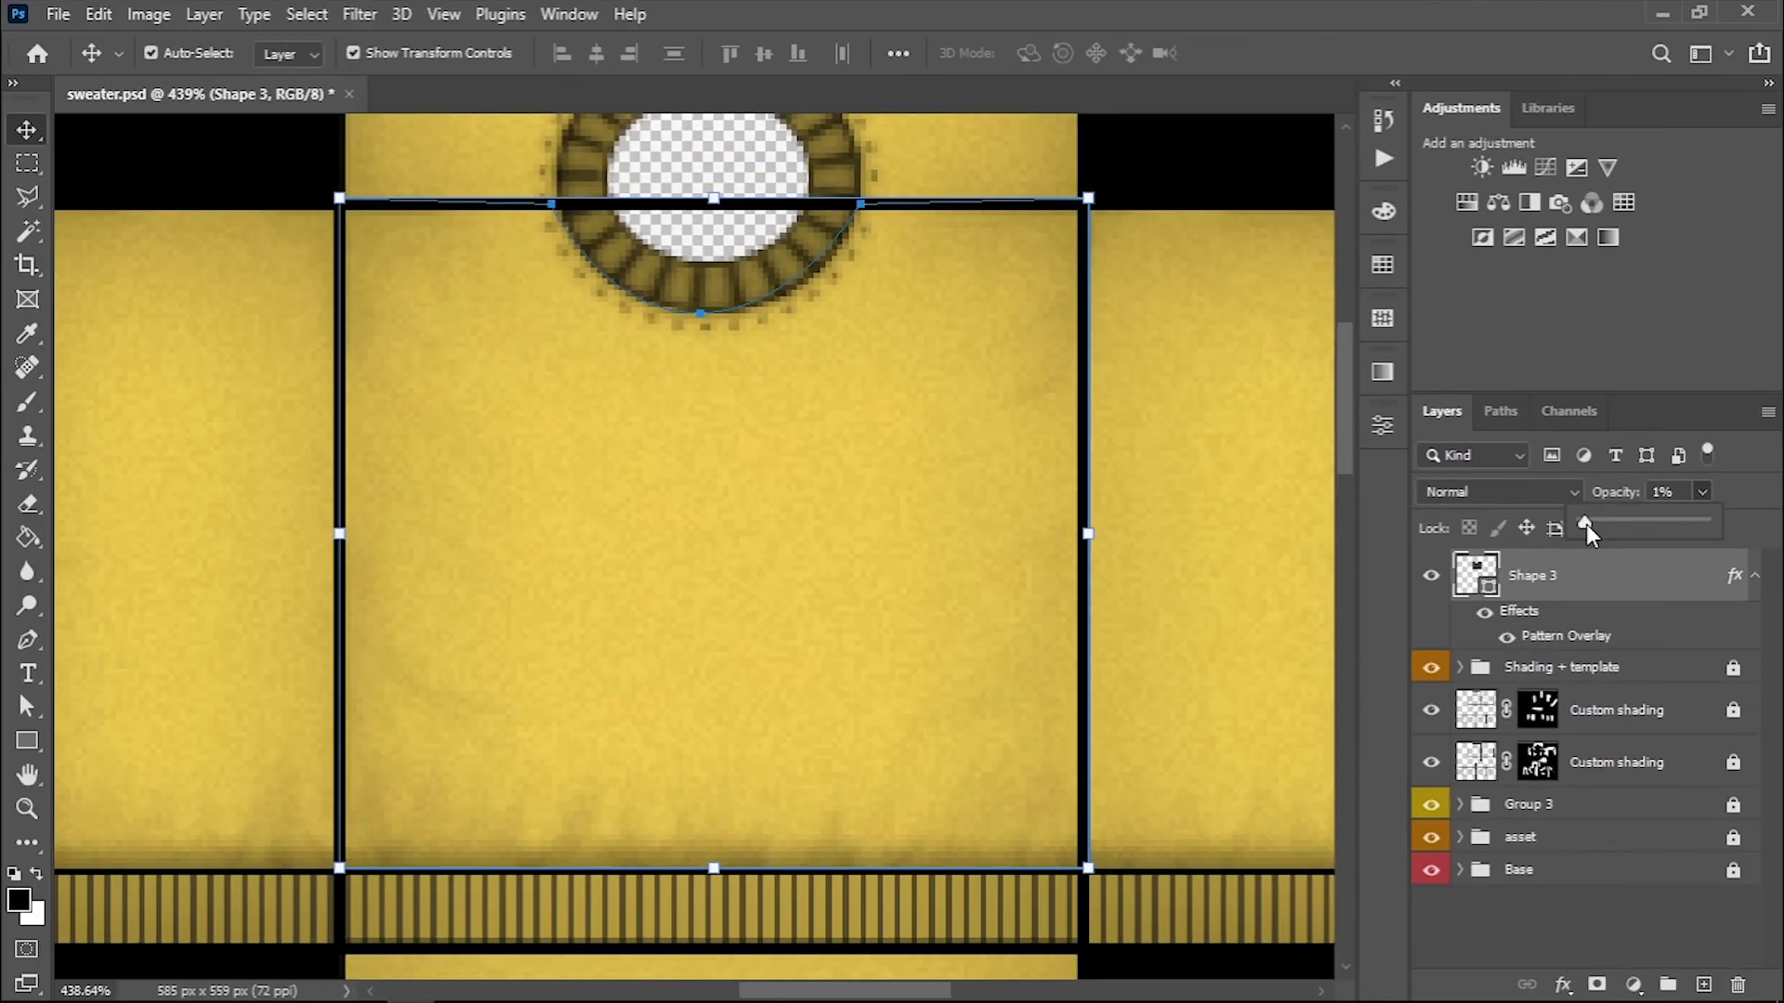
{"action": "left_click_drag", "start_coordinate": [1586, 525], "coordinate": [1675, 520]}
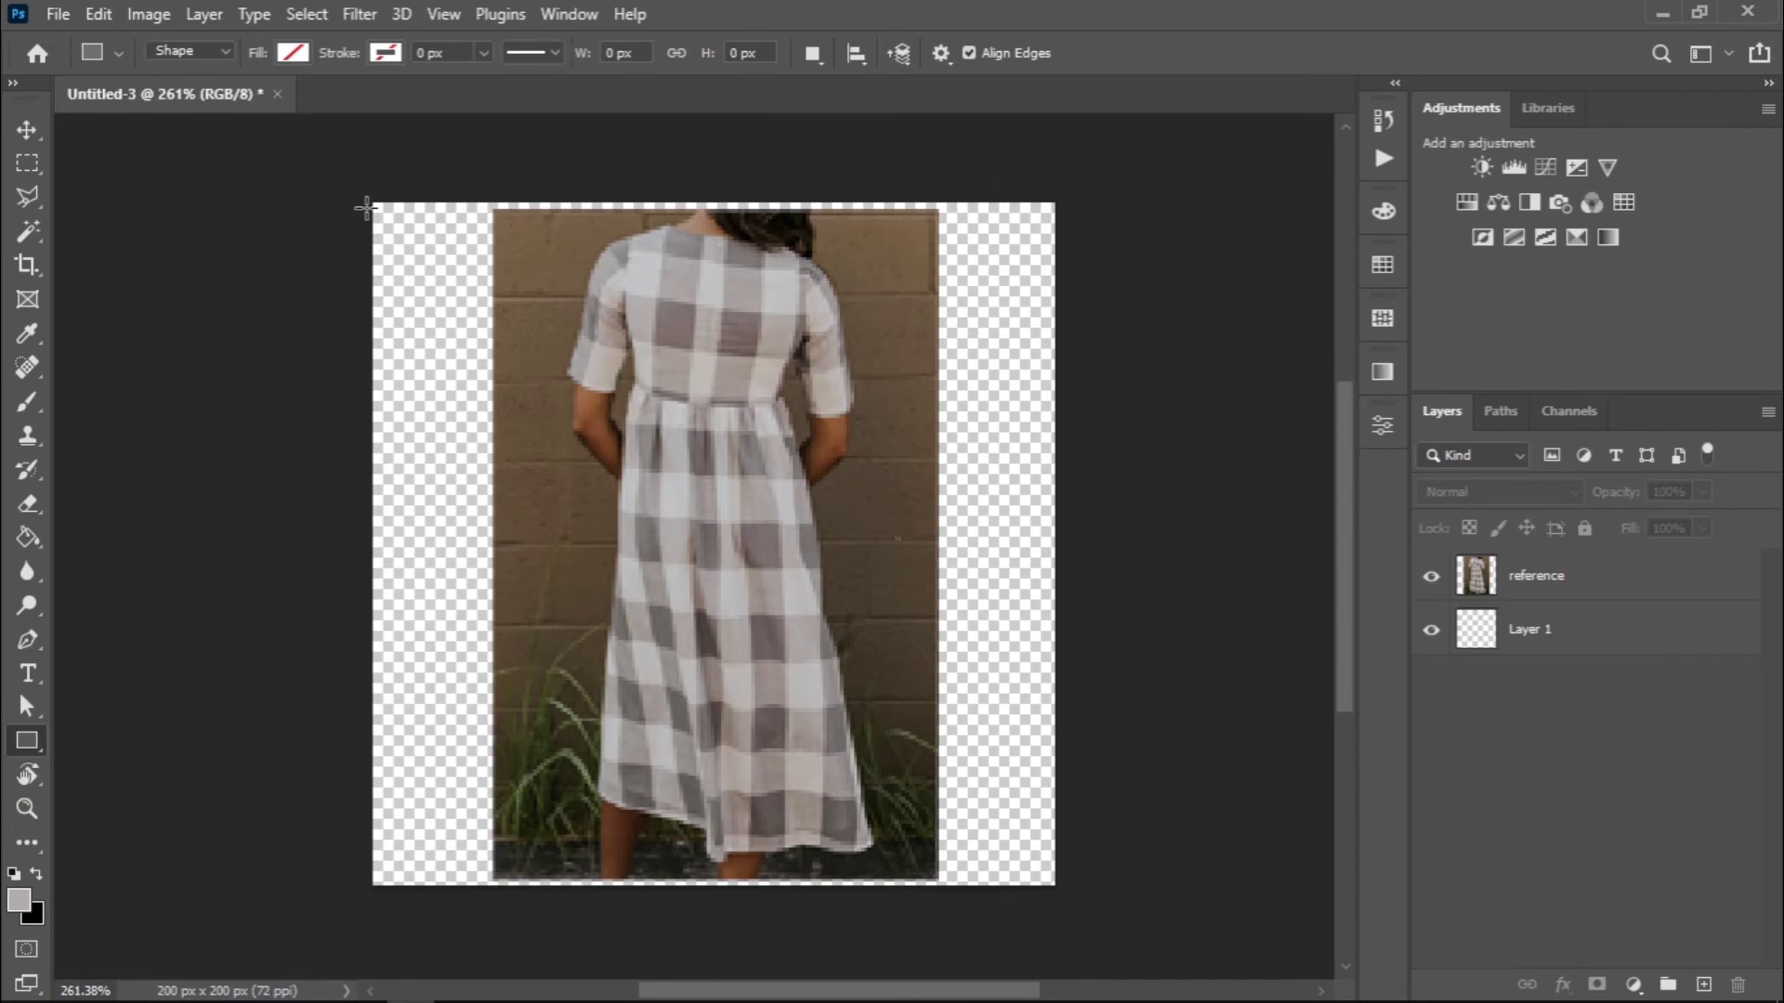
Draw a canvas-sized square filled with light grey sampled from the dress.
{"action": "left_click_drag", "start_coordinate": [371, 207], "coordinate": [402, 272]}
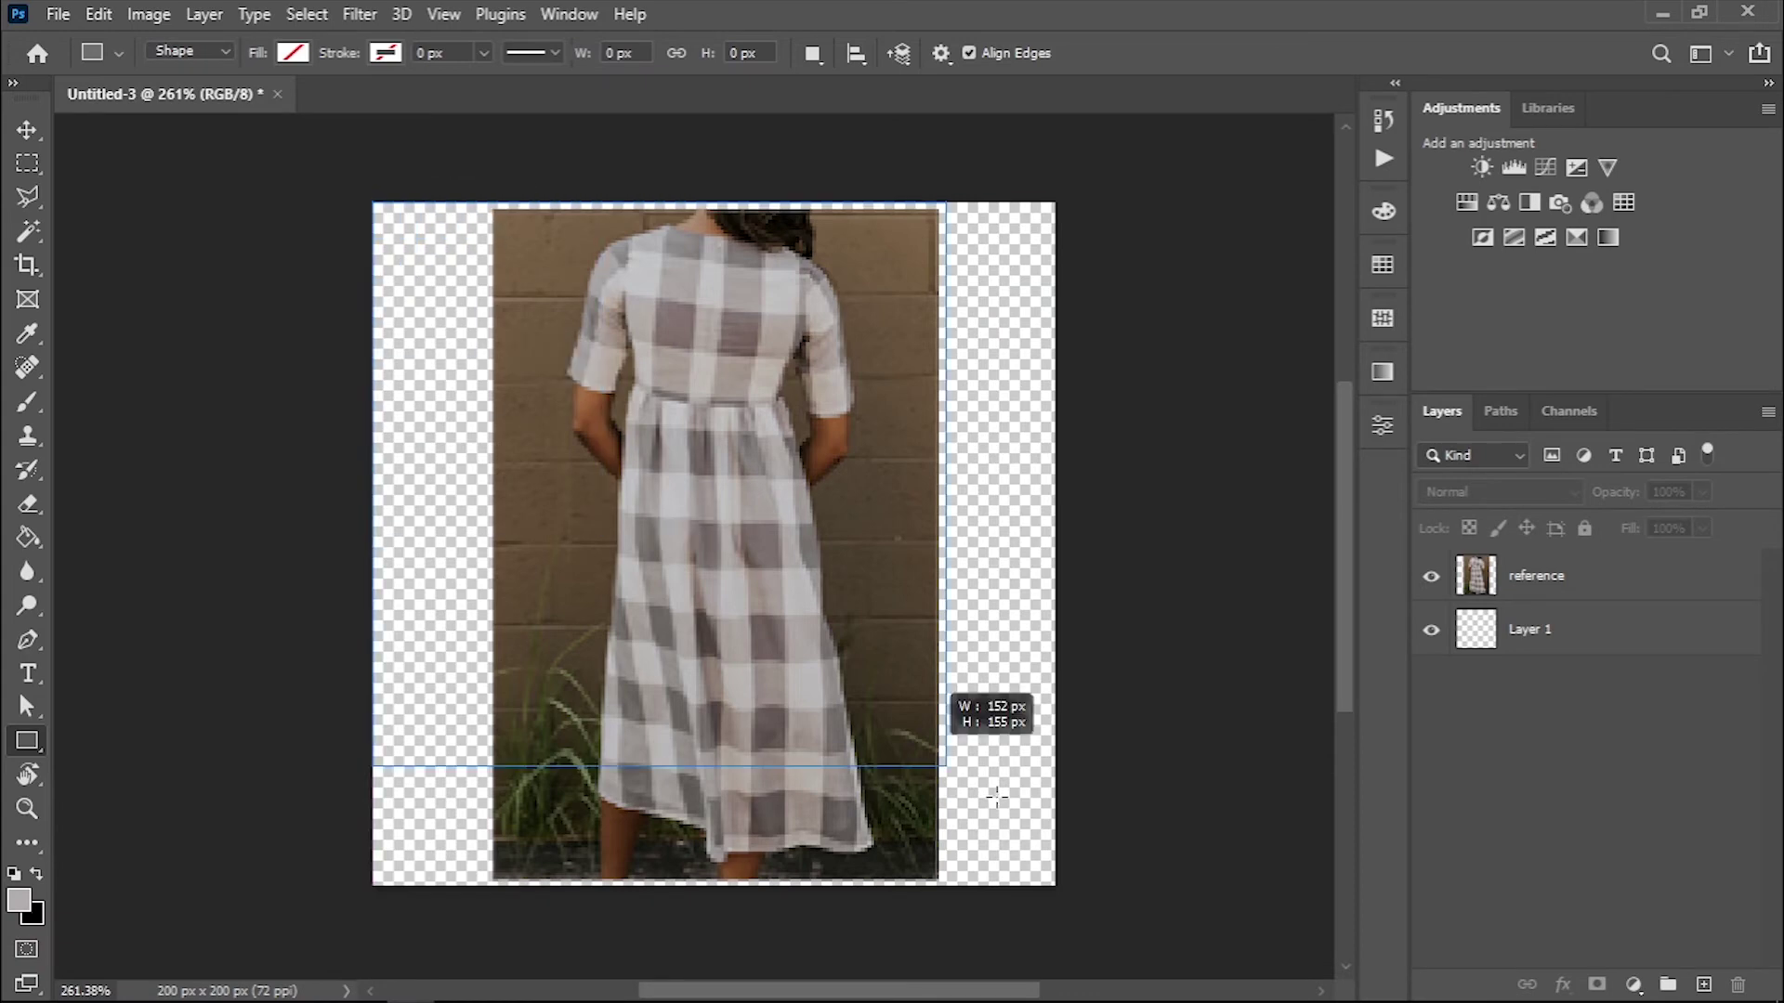
{"action": "left_click_drag", "start_coordinate": [401, 273], "coordinate": [1055, 886]}
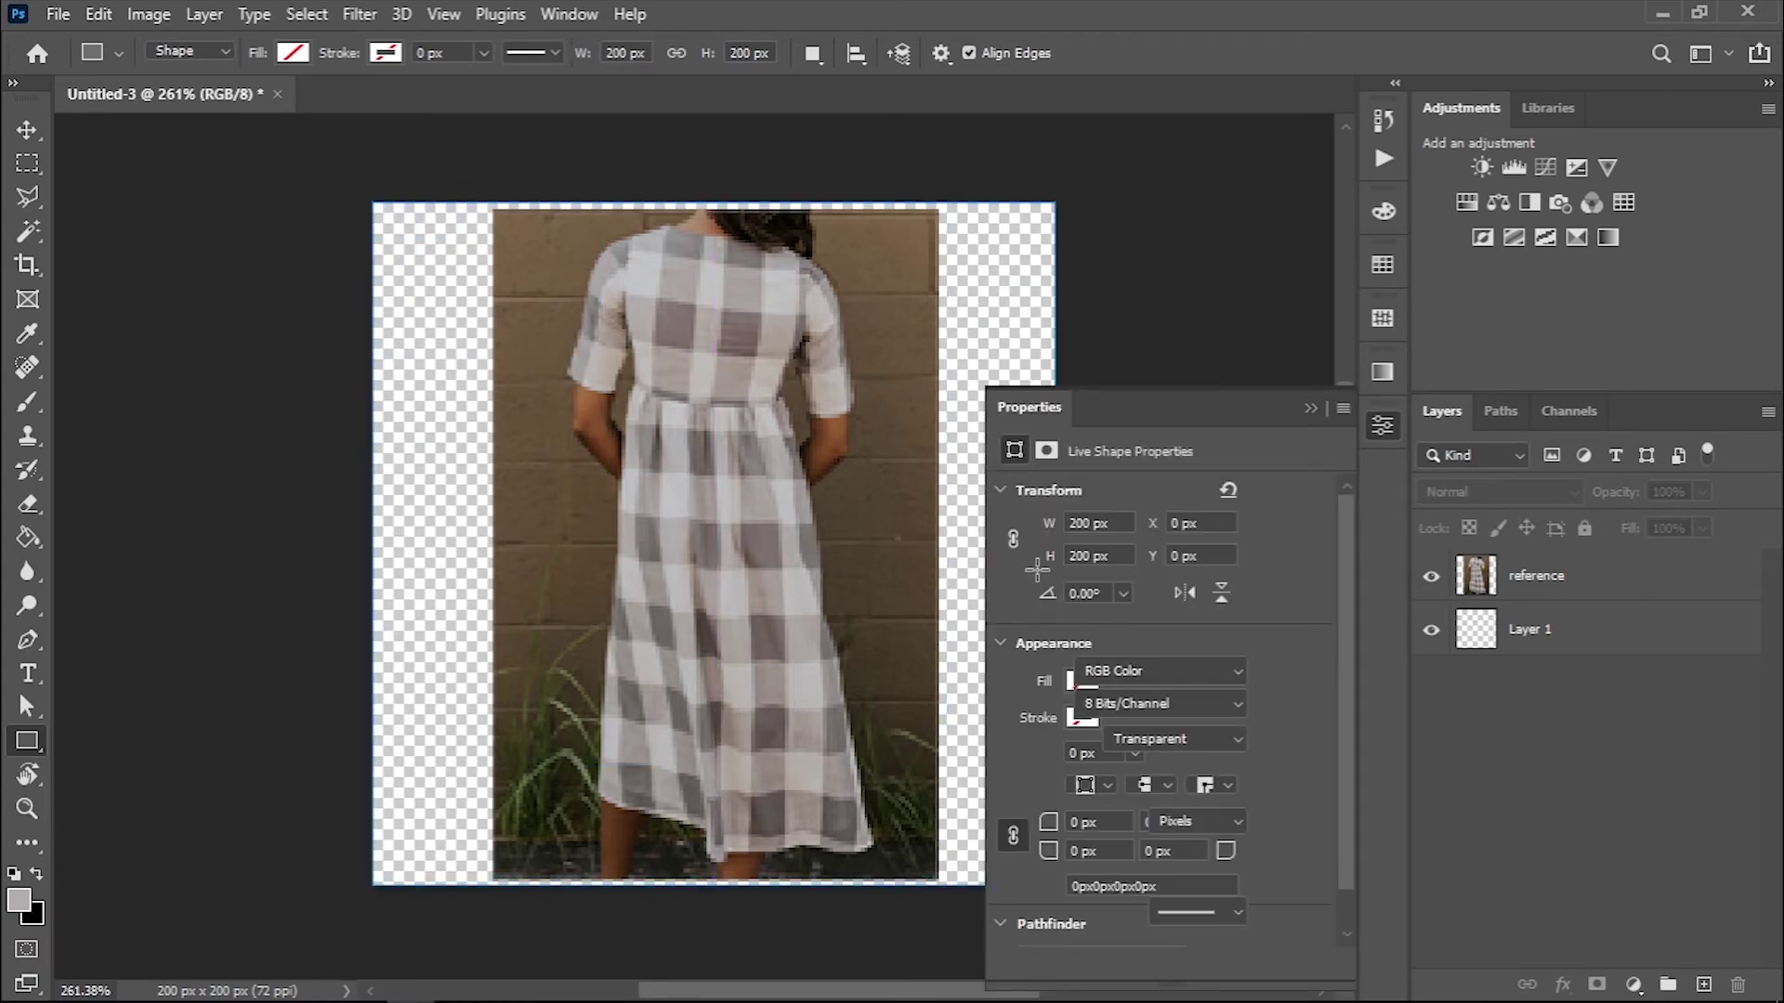
{"action": "left_click", "coordinate": [1084, 680]}
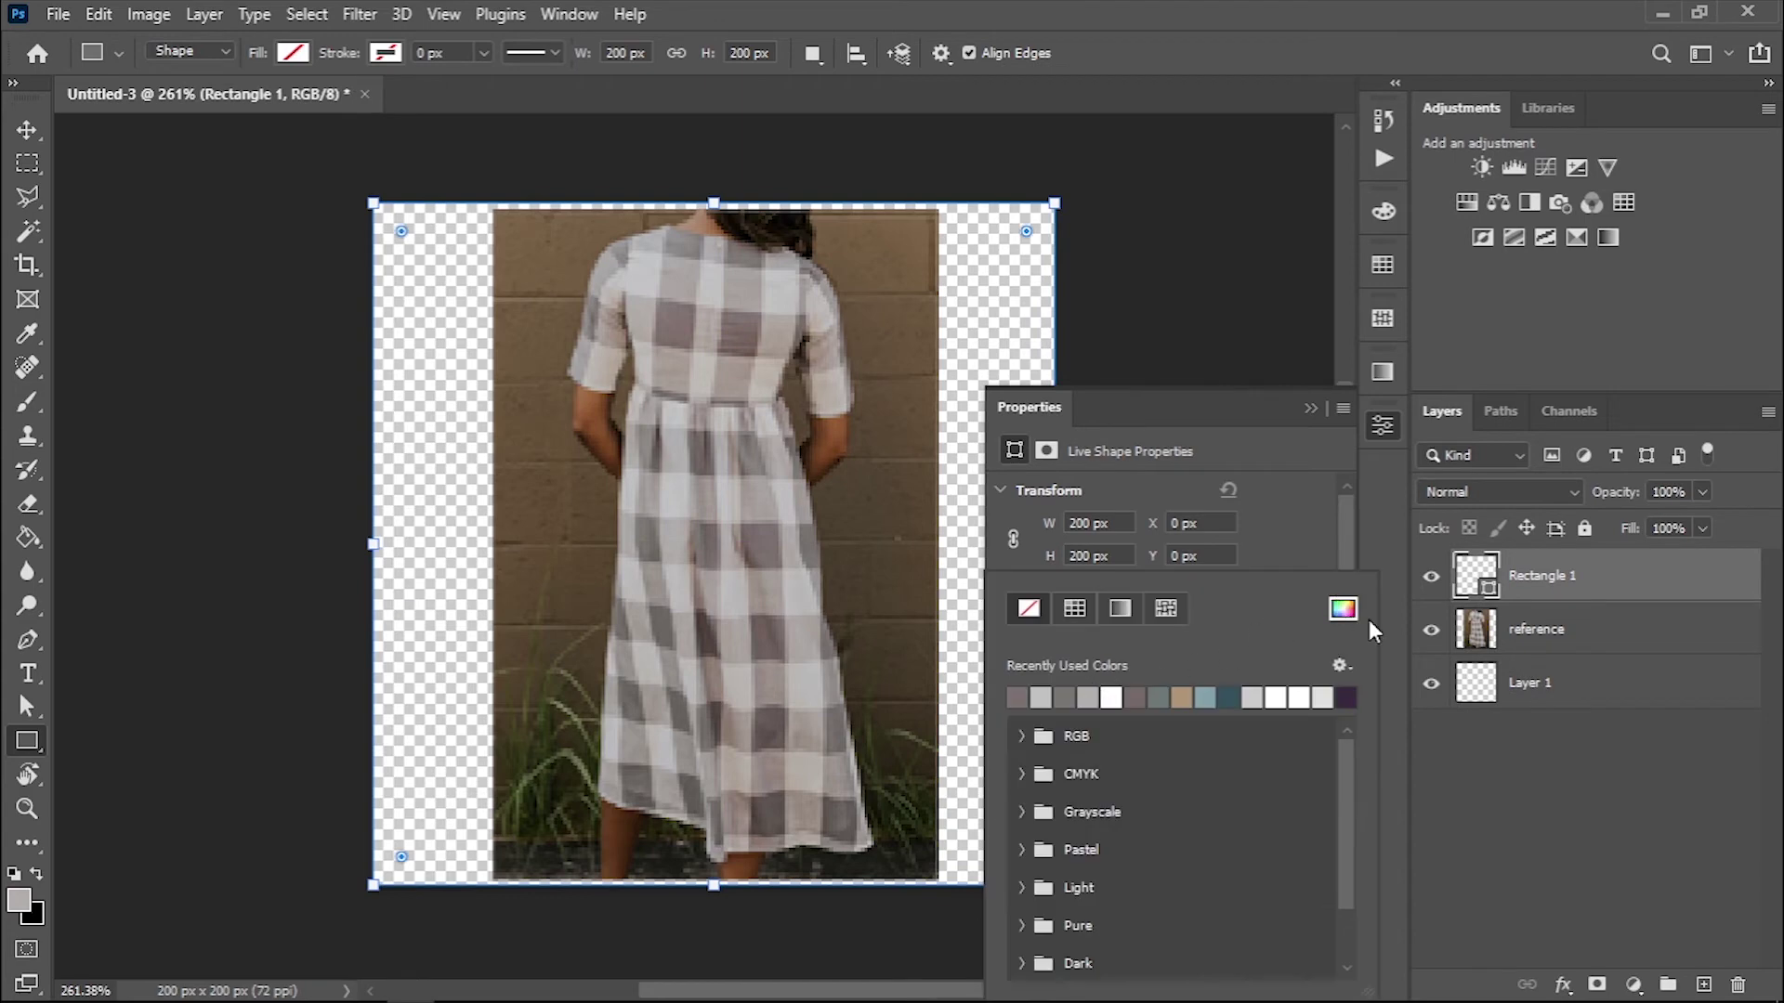
{"action": "left_click", "coordinate": [1342, 610]}
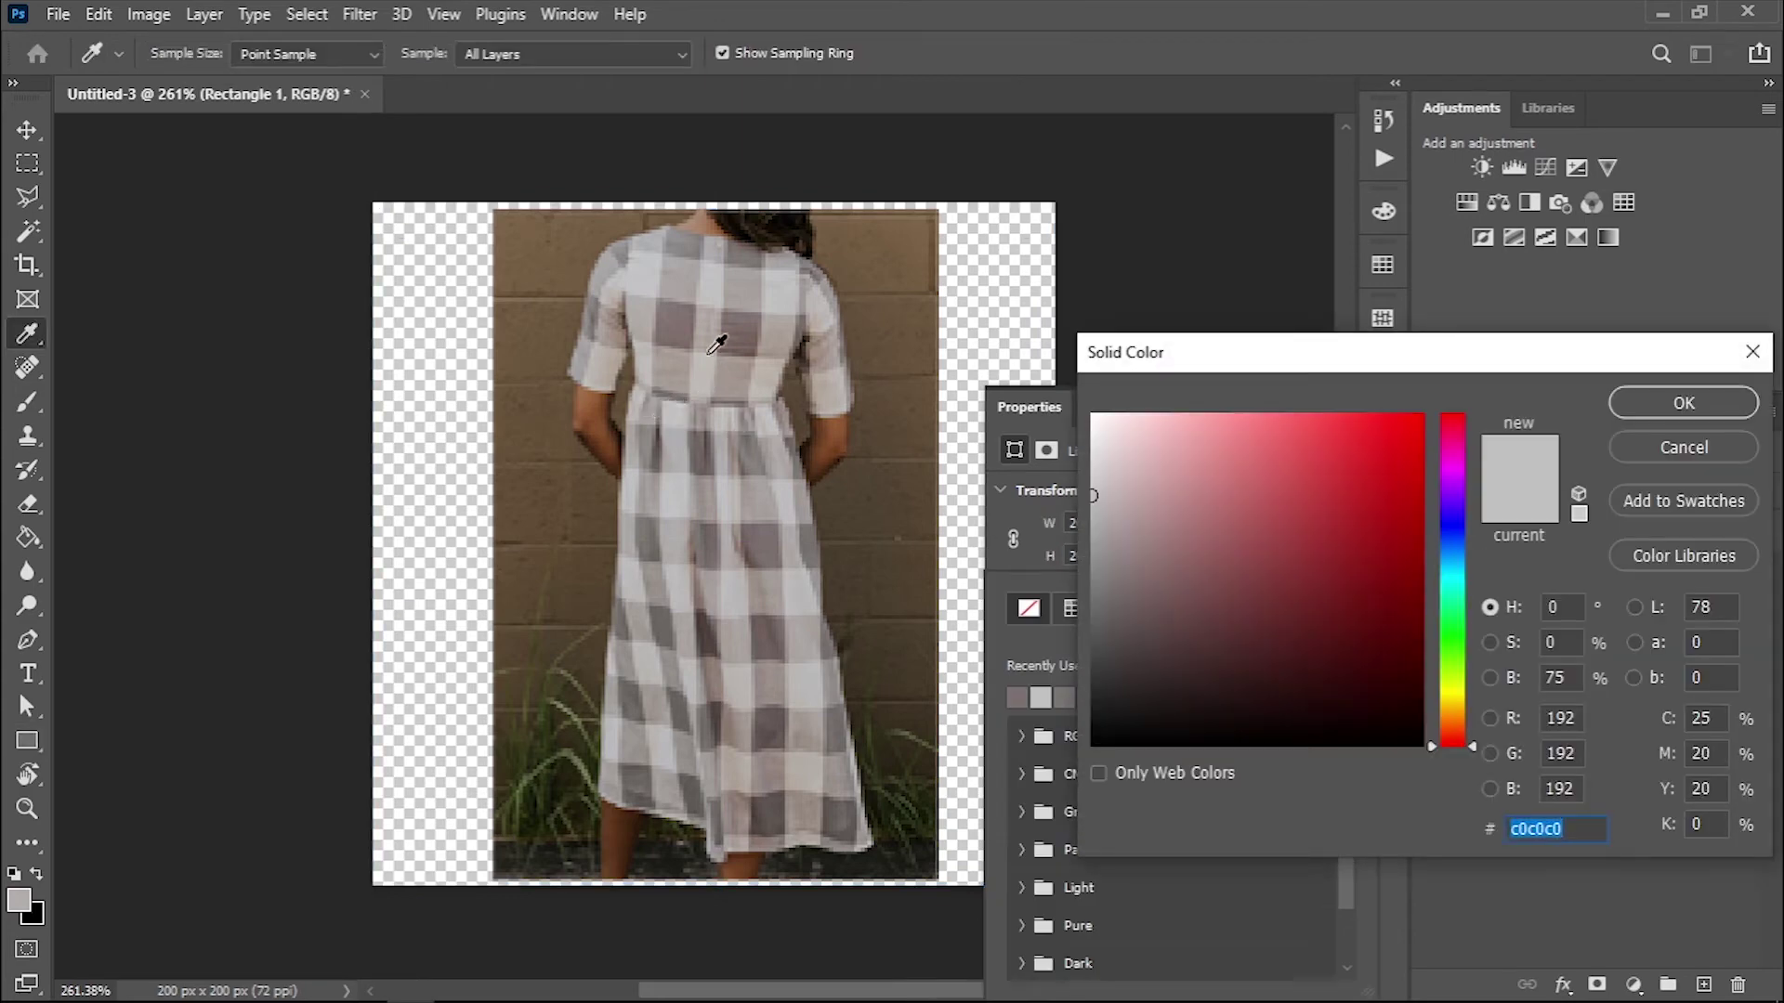
{"action": "left_click", "coordinate": [719, 283]}
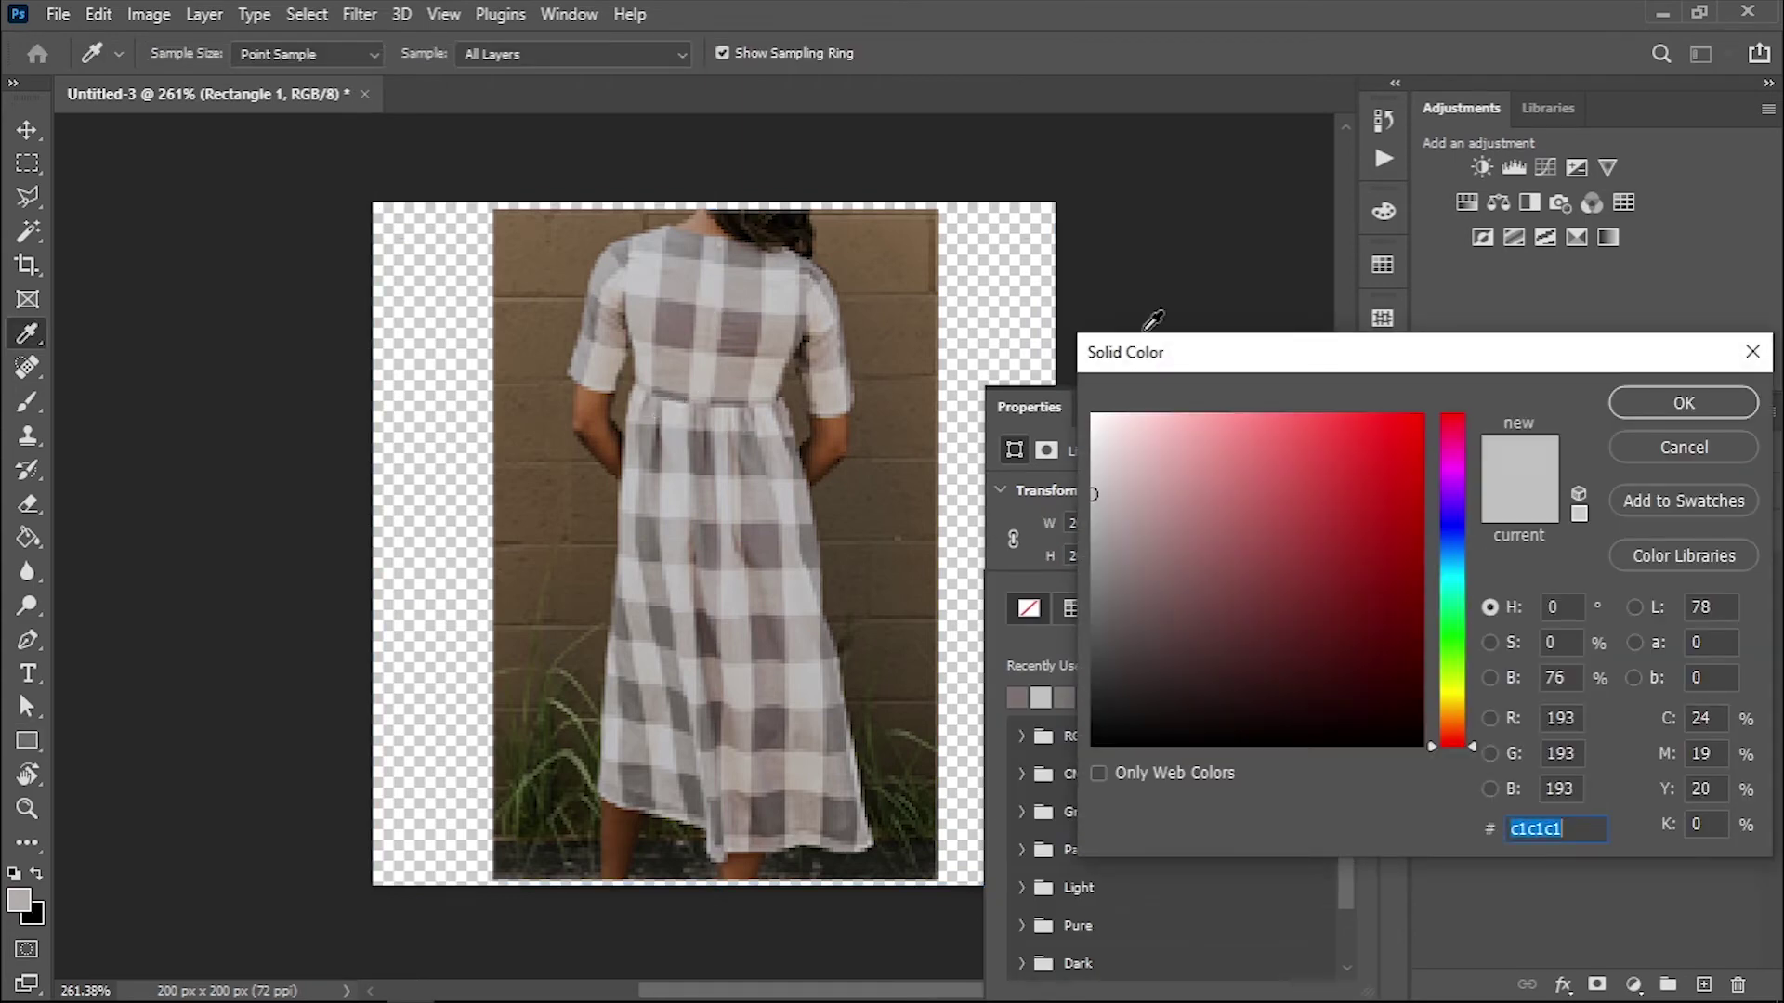
{"action": "left_click", "coordinate": [1684, 406]}
Move the dress photo layer above Rectangle 1 and deselect the square.
{"action": "left_click", "coordinate": [1324, 404]}
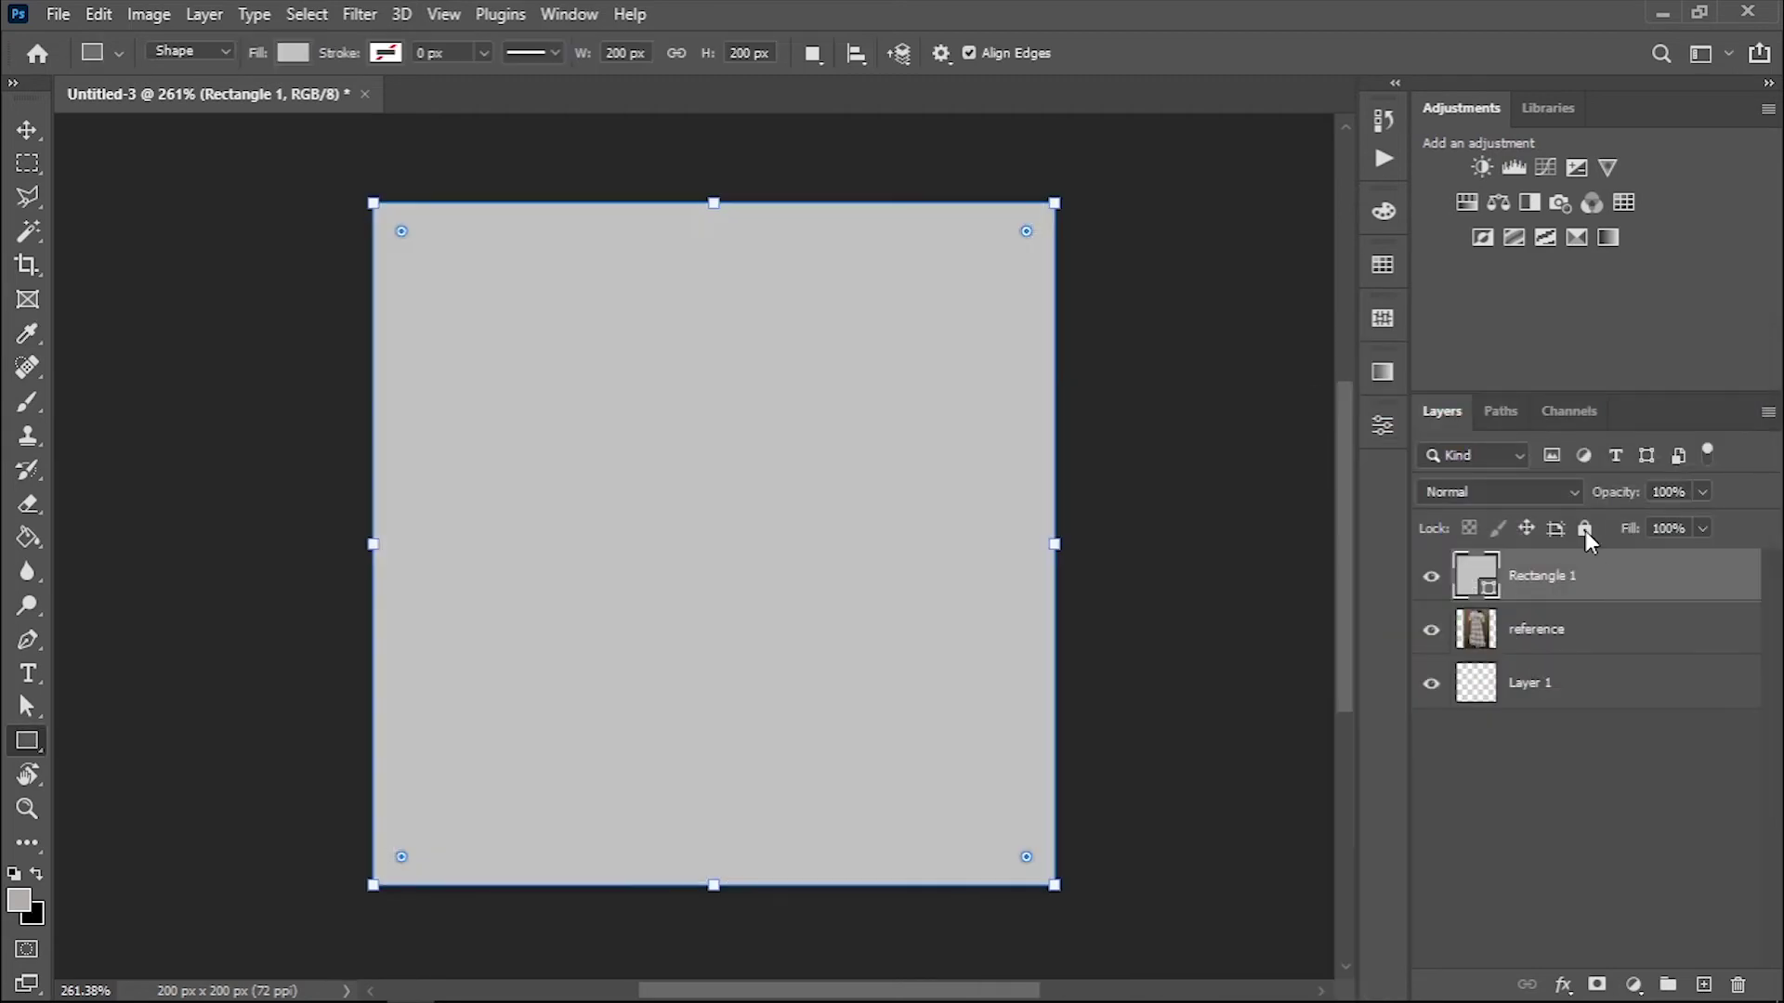
{"action": "left_click_drag", "start_coordinate": [1536, 629], "coordinate": [1536, 563]}
{"action": "key", "text": "a"}
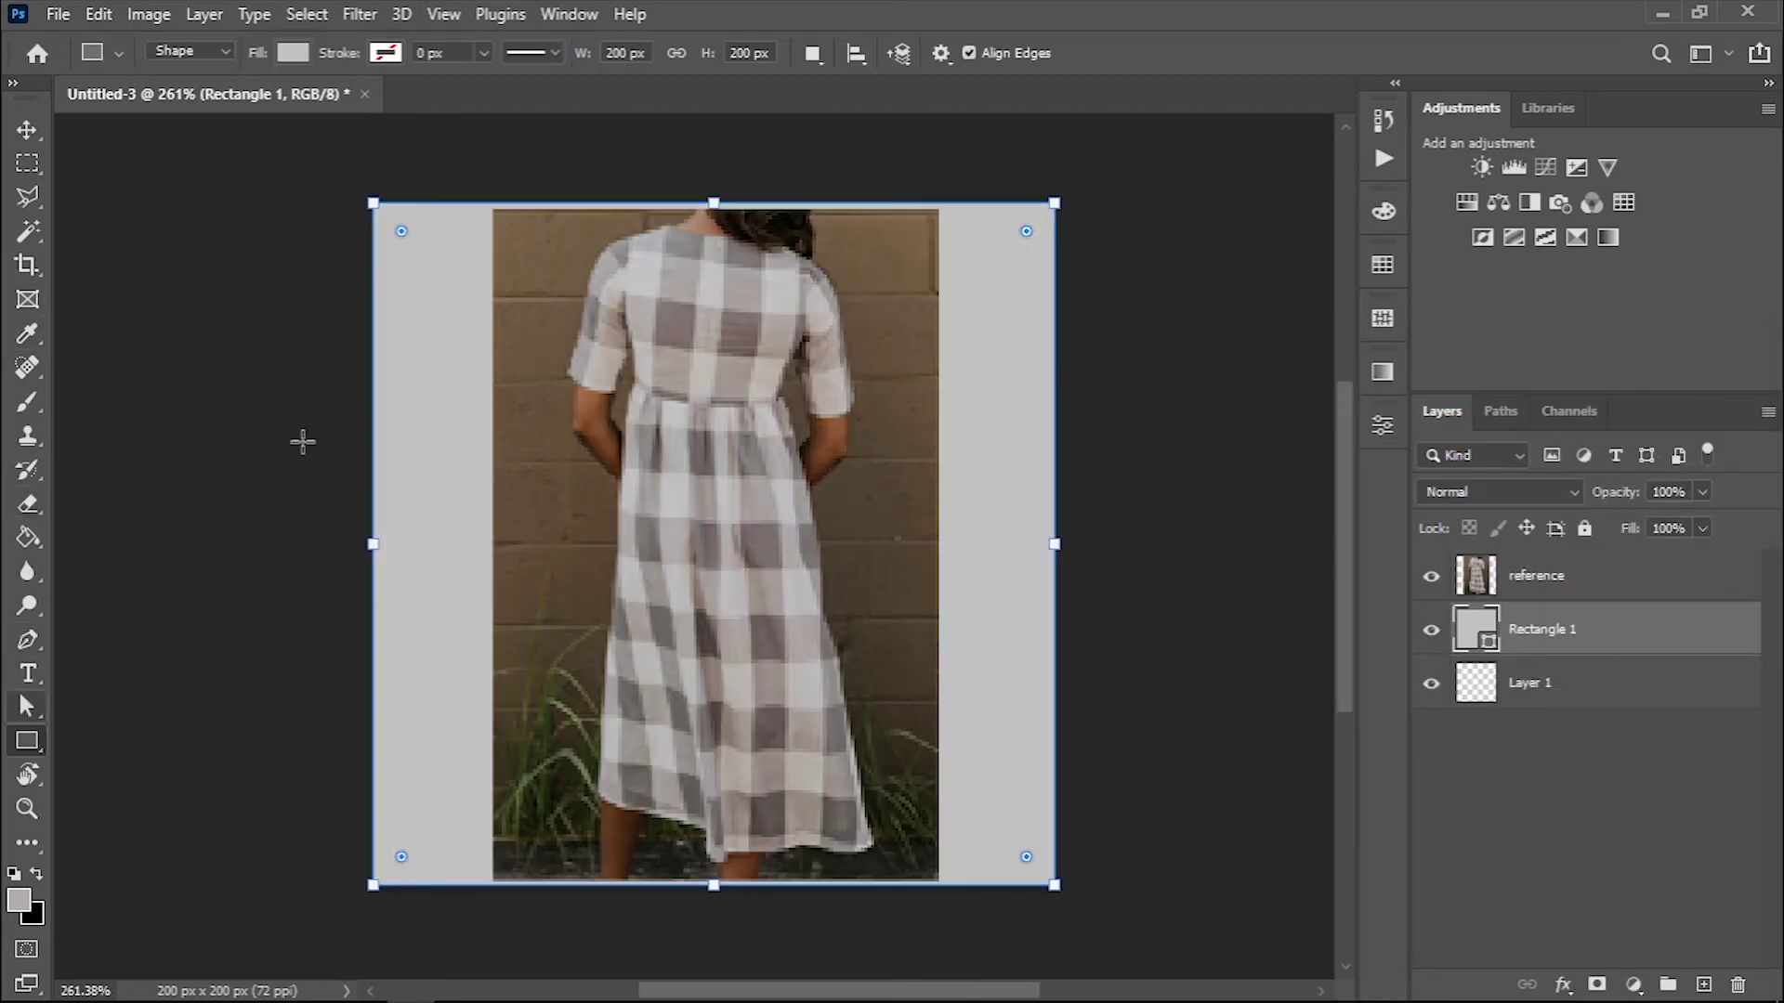
{"action": "left_click", "coordinate": [26, 128]}
Draw a 200×30 px band filled with darker grey sampled from the dress checks.
{"action": "right_click", "coordinate": [26, 740]}
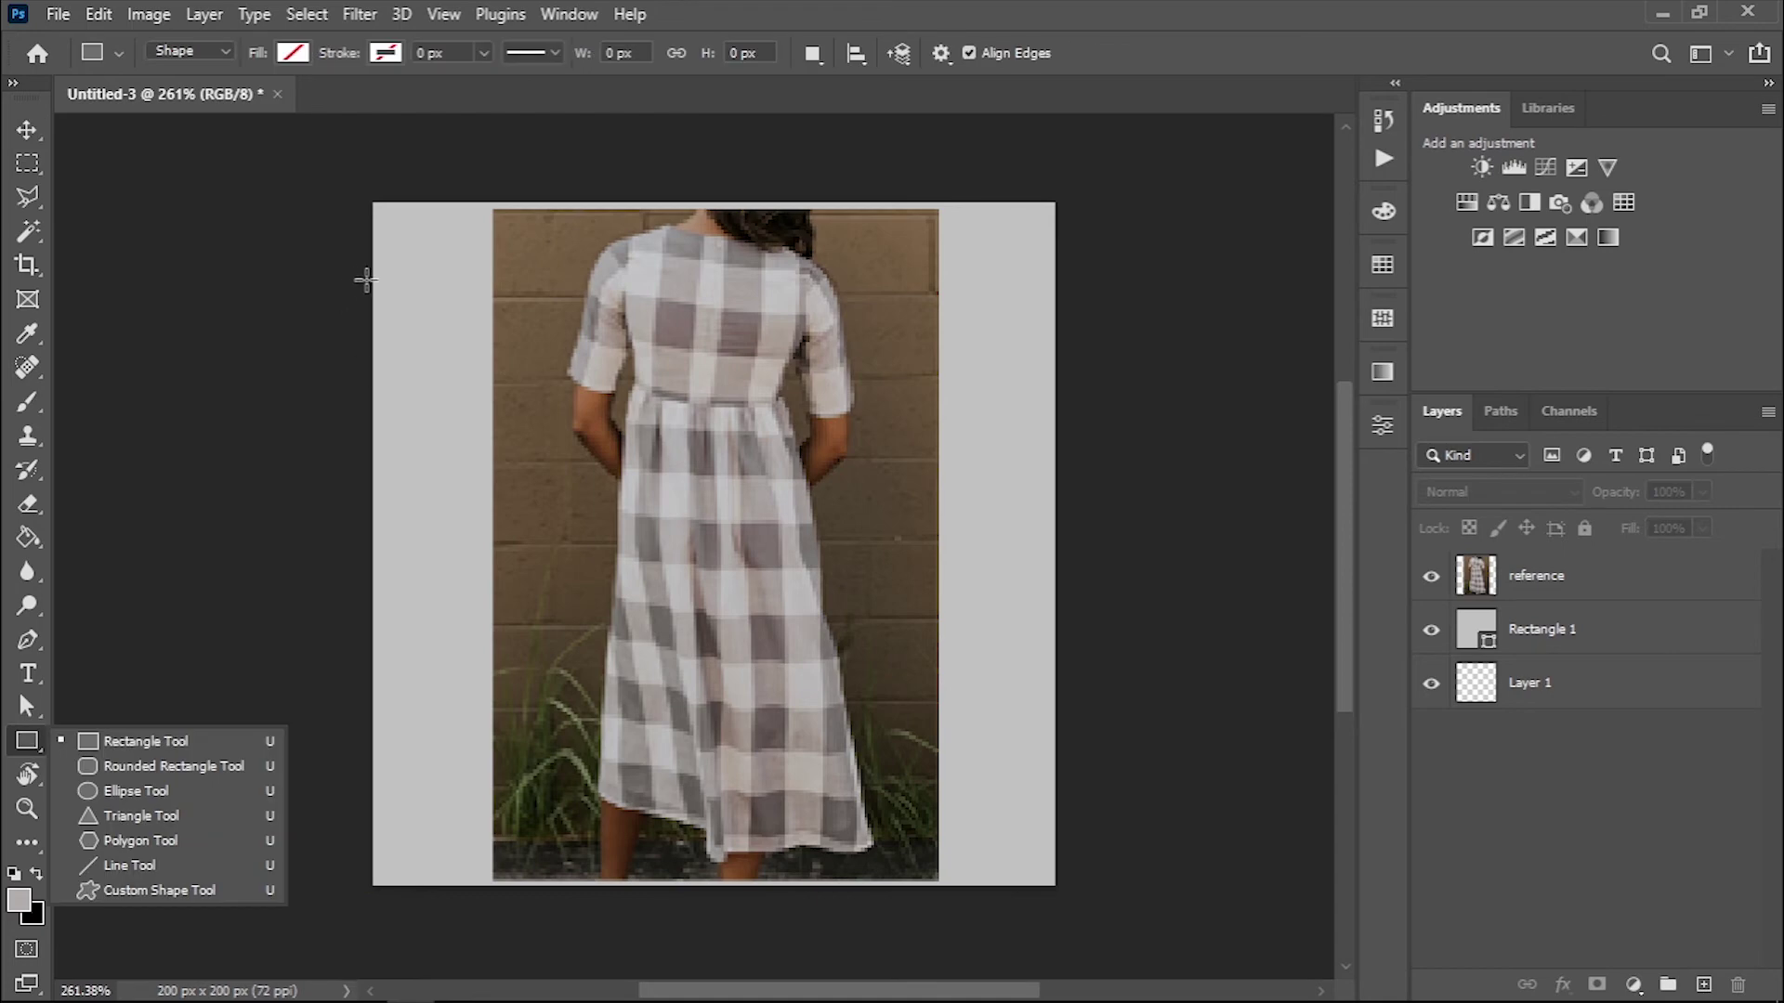
{"action": "left_click_drag", "start_coordinate": [373, 283], "coordinate": [530, 377]}
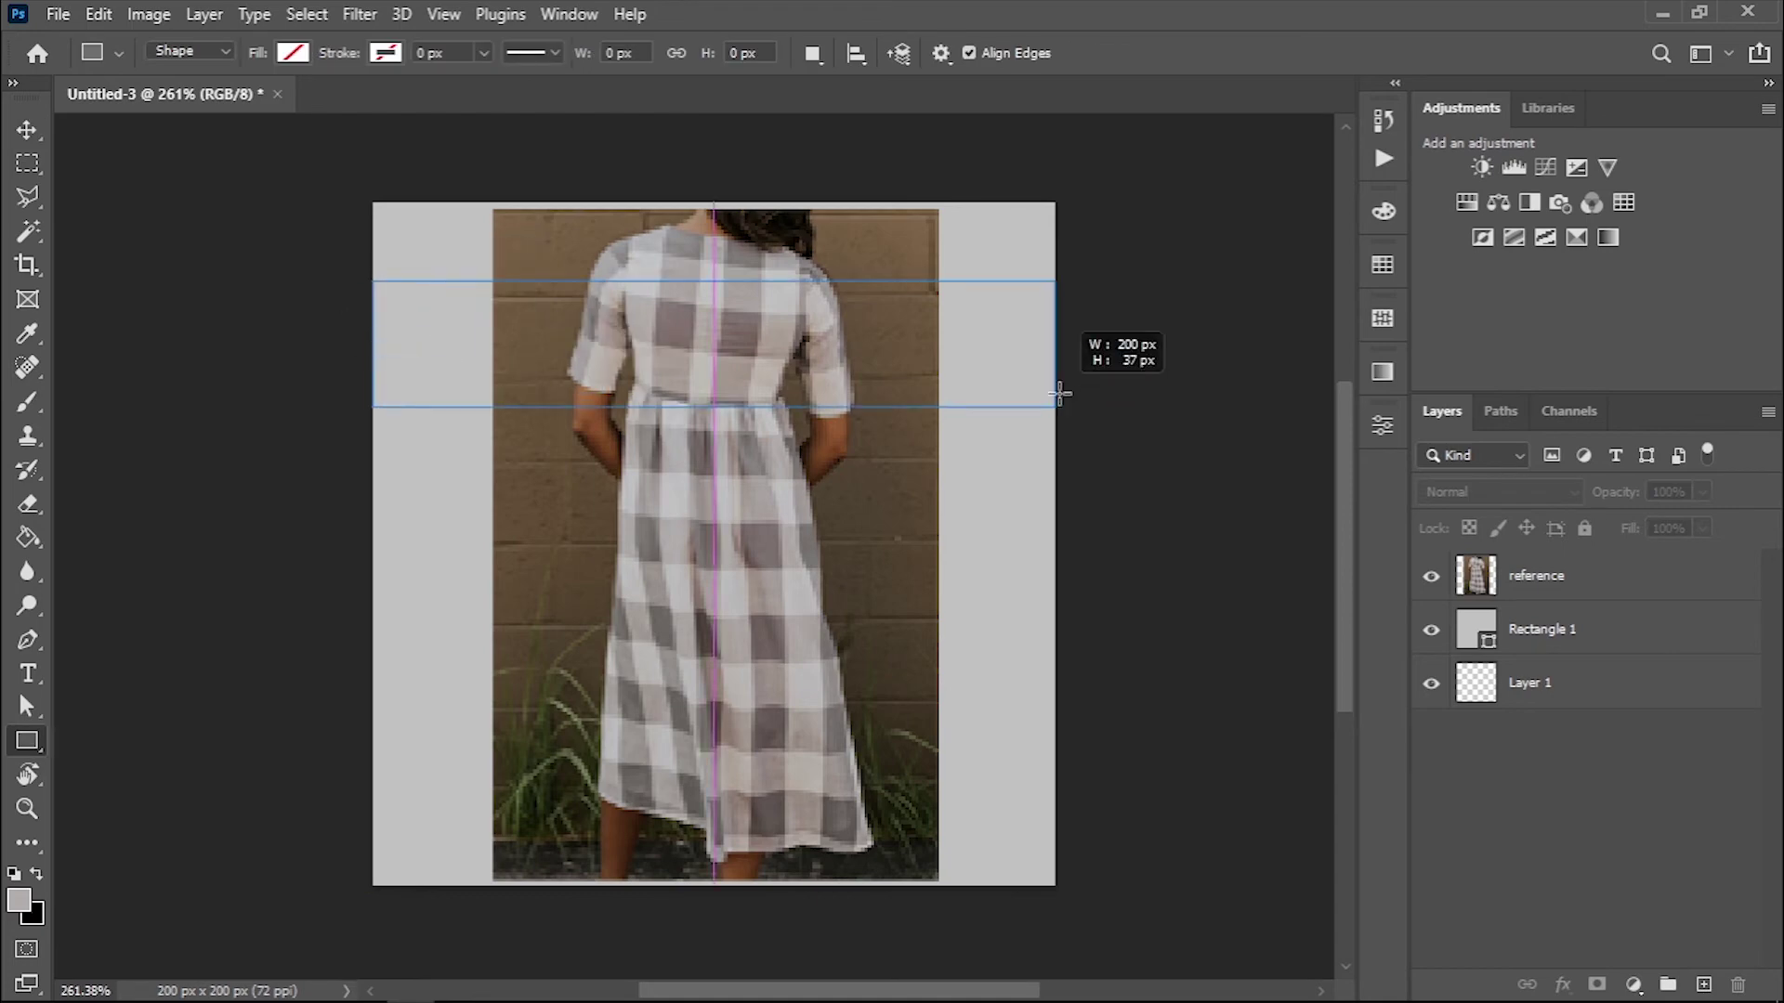
{"action": "left_click_drag", "start_coordinate": [1059, 396], "coordinate": [1055, 381]}
{"action": "left_click", "coordinate": [1028, 610]}
{"action": "left_click", "coordinate": [1342, 613]}
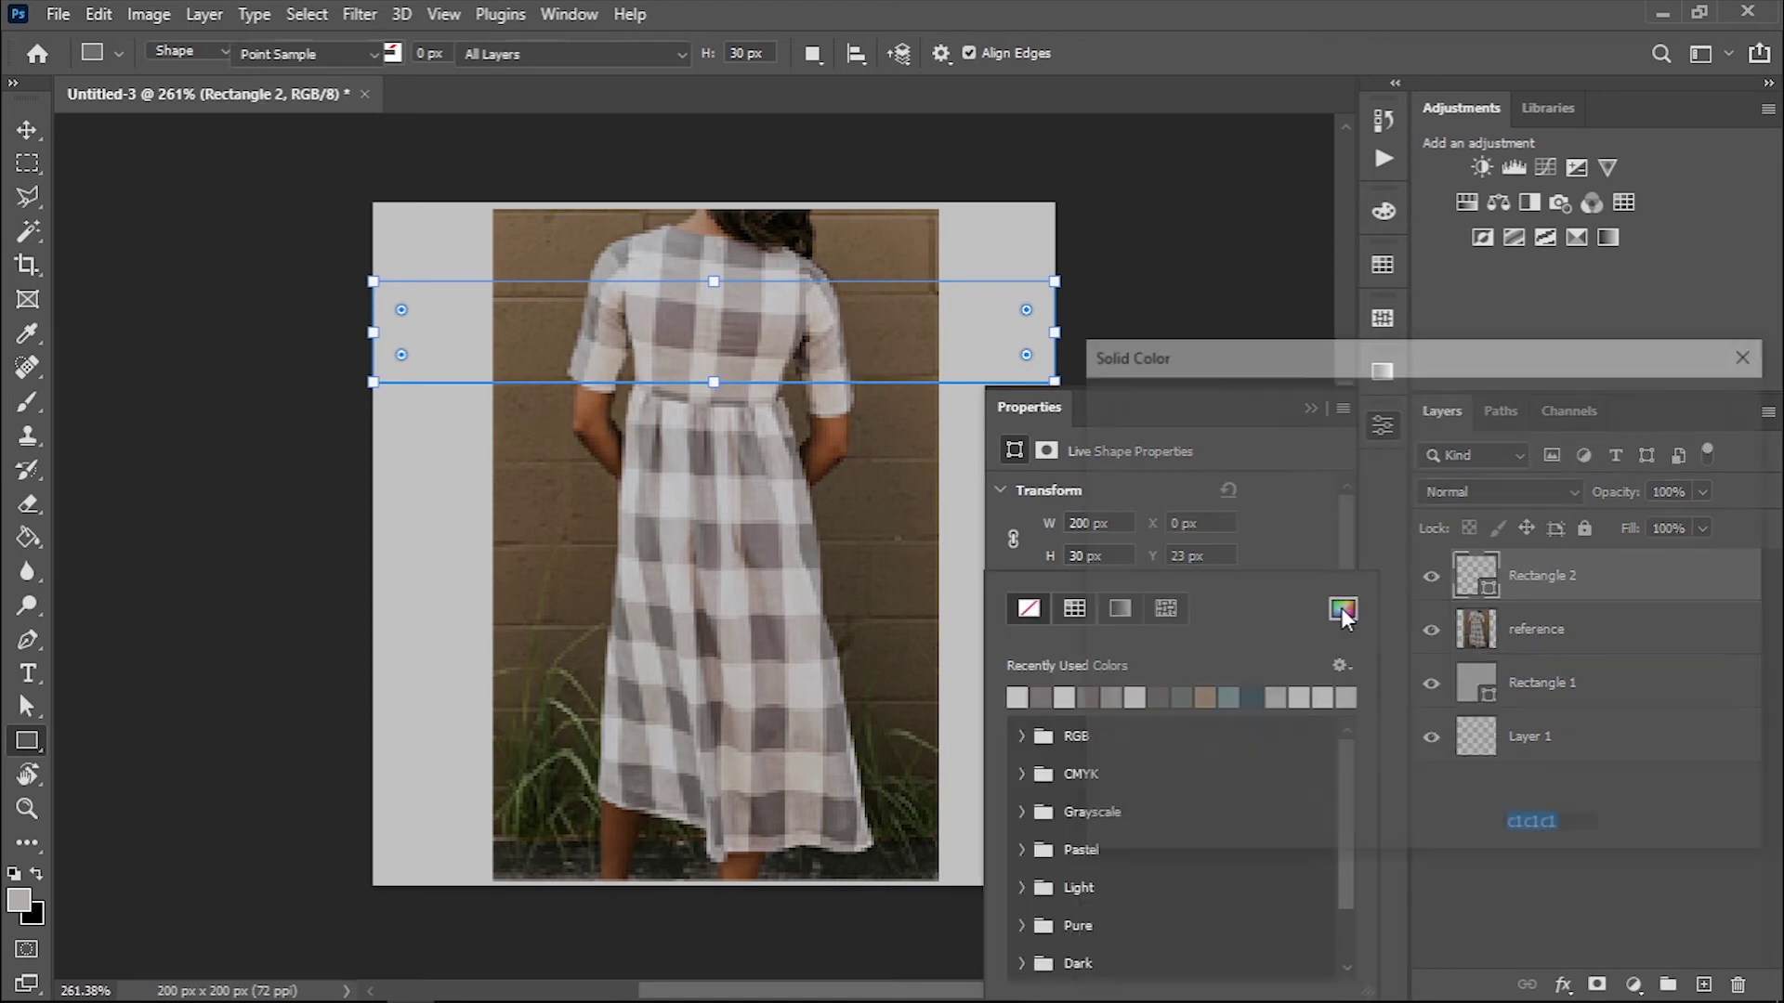
{"action": "left_click", "coordinate": [764, 439]}
{"action": "left_click", "coordinate": [1684, 404]}
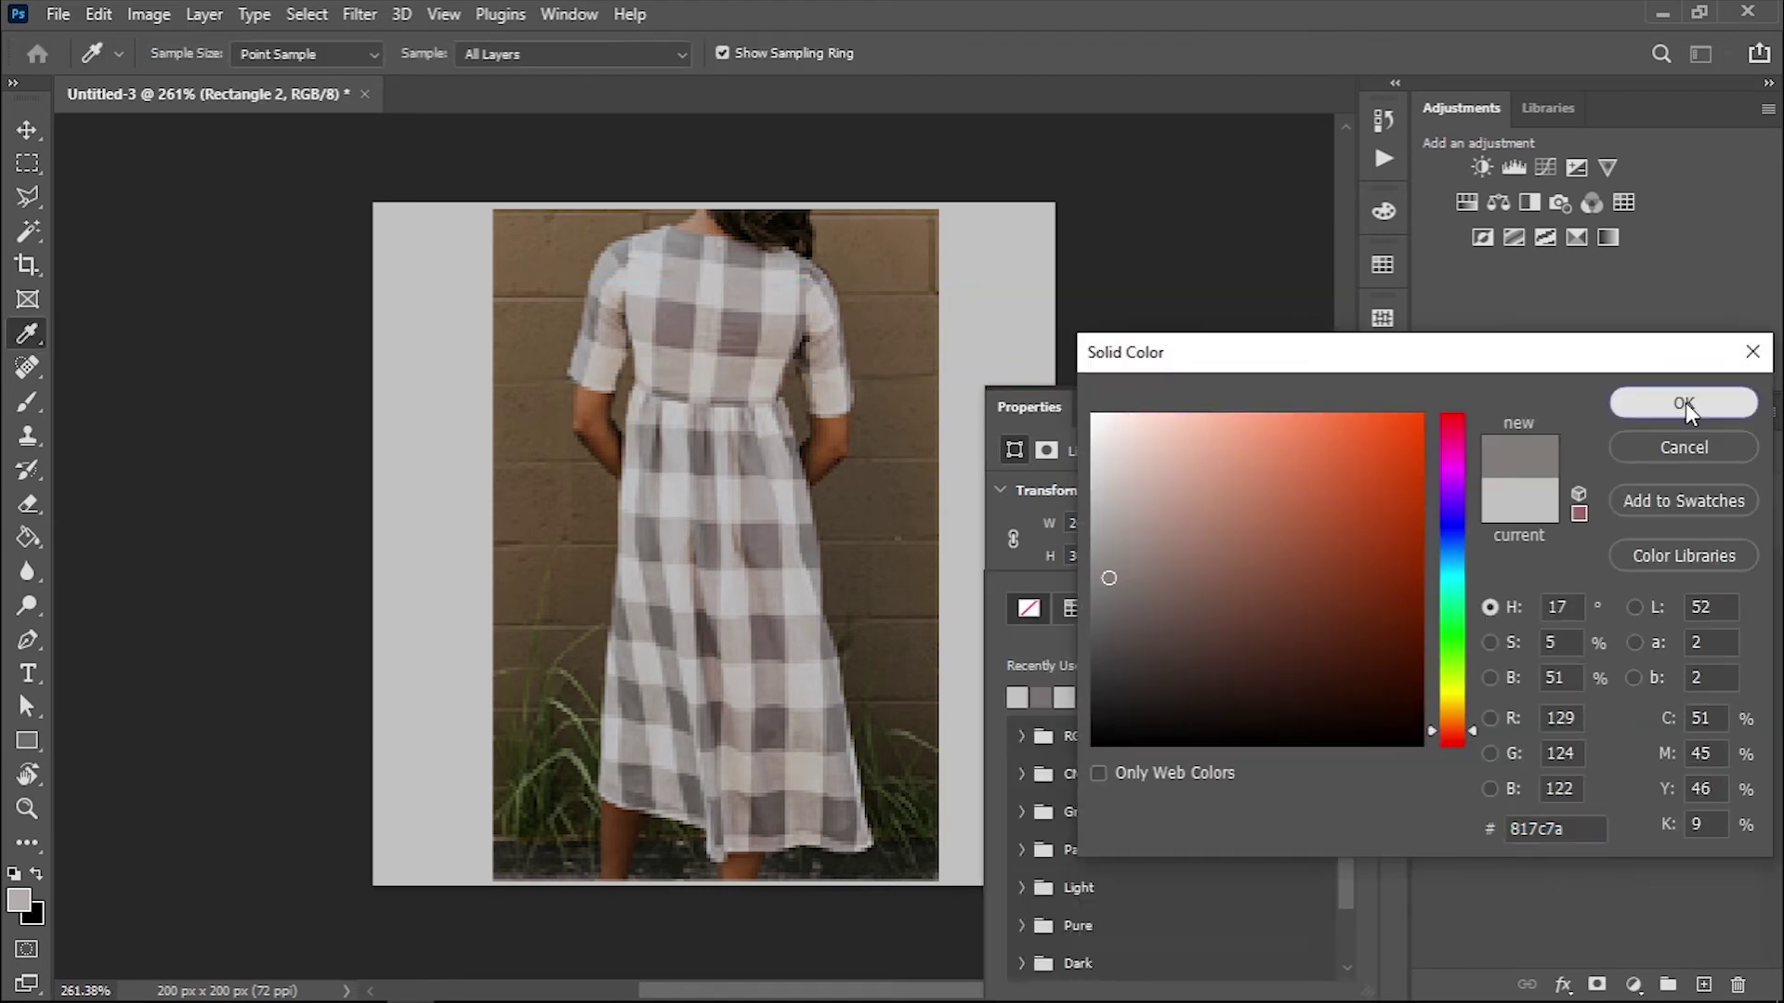
Shift and stretch the band taller, copy it lower, and hide the reference photo.
{"action": "key", "text": "v"}
{"action": "left_click_drag", "start_coordinate": [842, 369], "coordinate": [841, 375]}
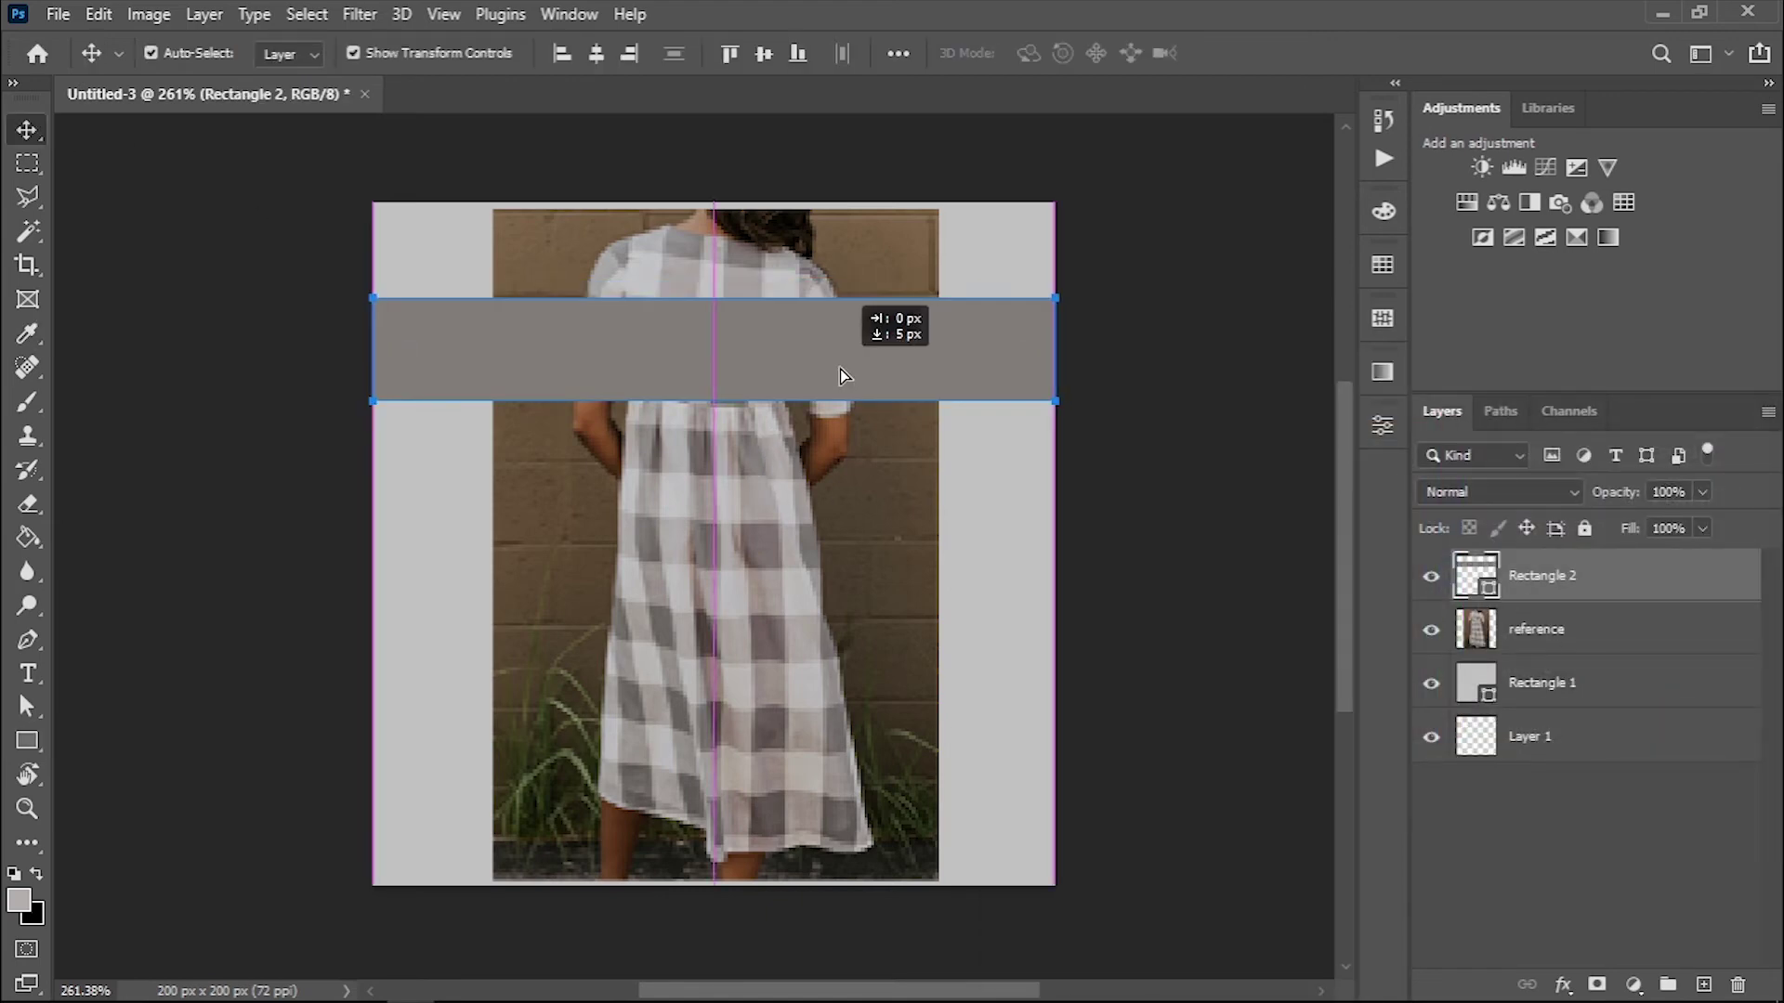
{"action": "left_click_drag", "start_coordinate": [715, 401], "coordinate": [713, 422]}
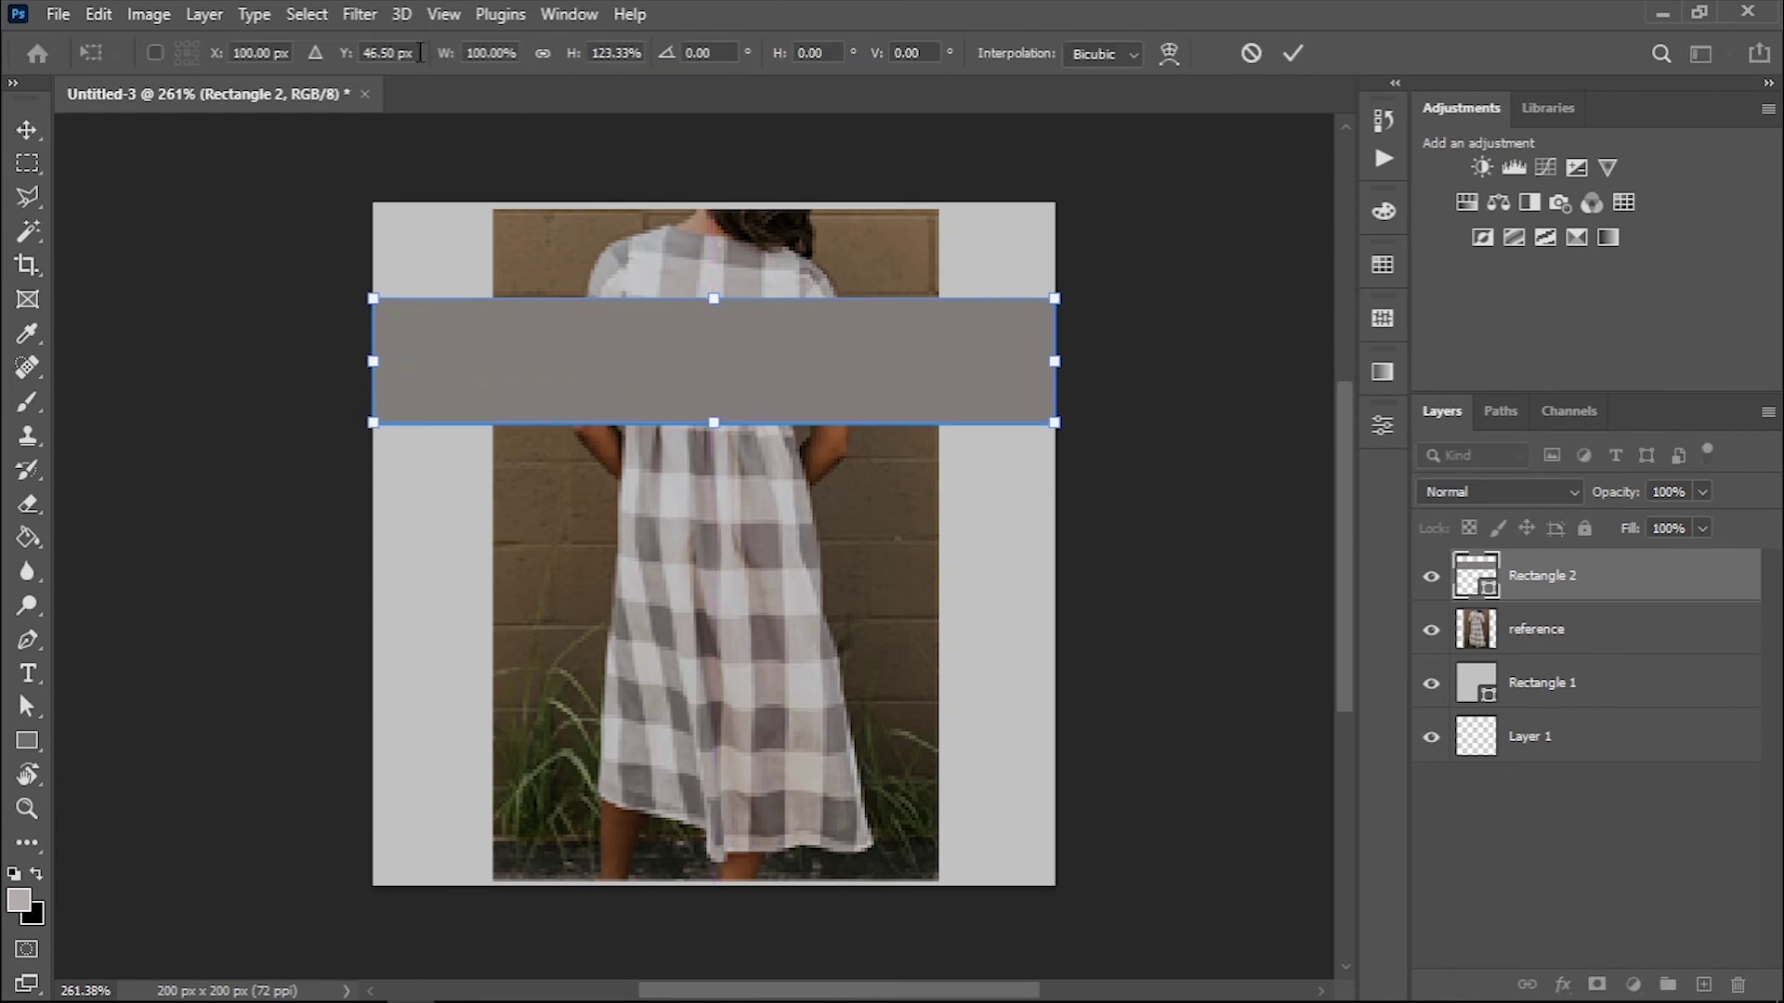
{"action": "key", "text": "Return"}
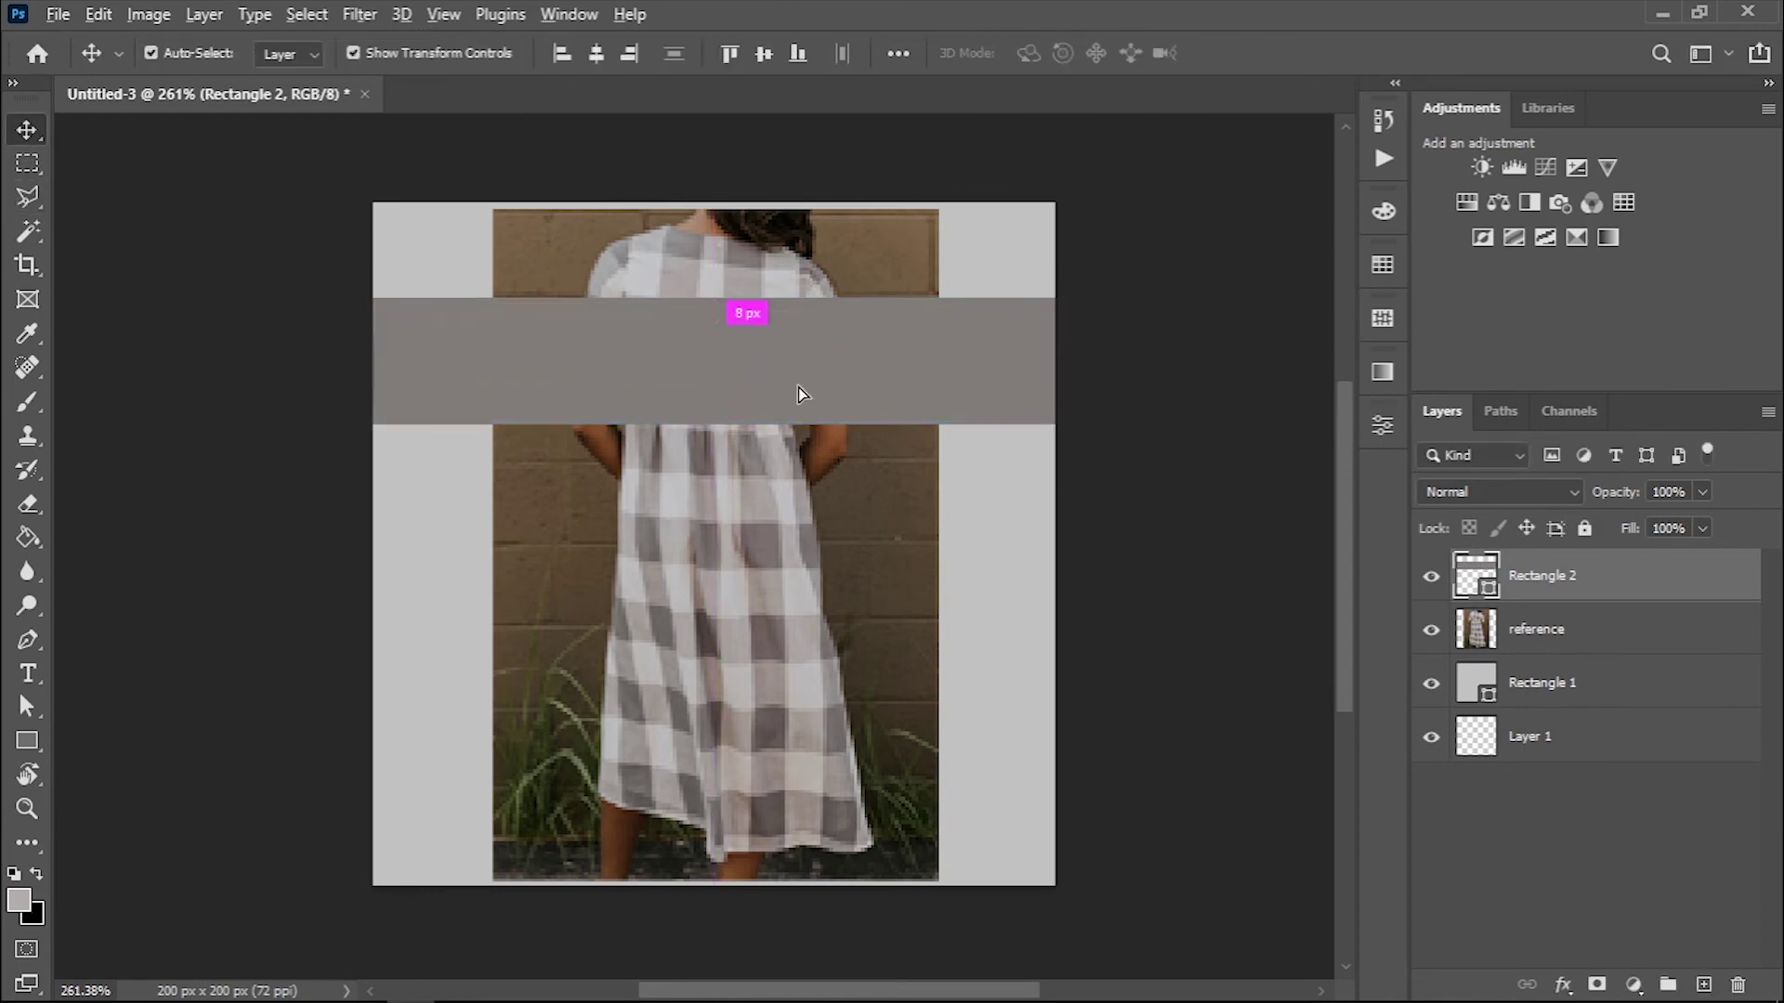
{"action": "left_click_drag", "start_coordinate": [802, 394], "coordinate": [805, 675]}
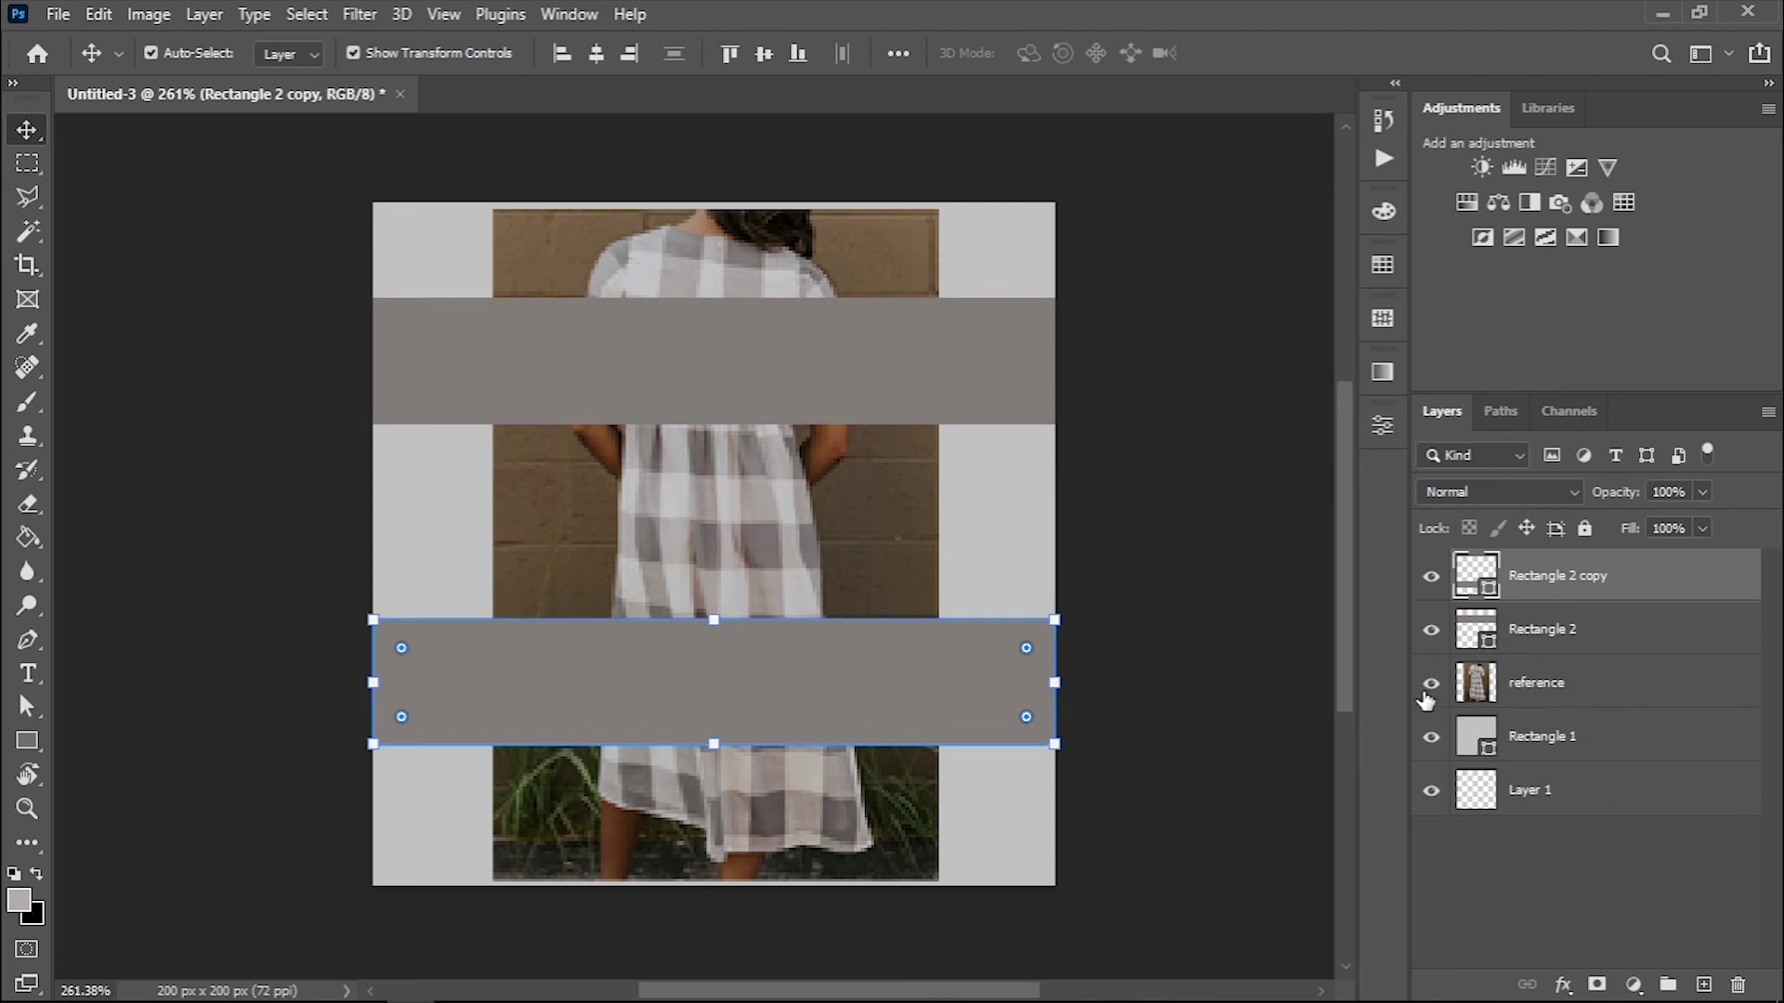
{"action": "left_click", "coordinate": [1431, 682]}
Turn on Pattern Preview for the plaid tile.
{"action": "left_click", "coordinate": [444, 14]}
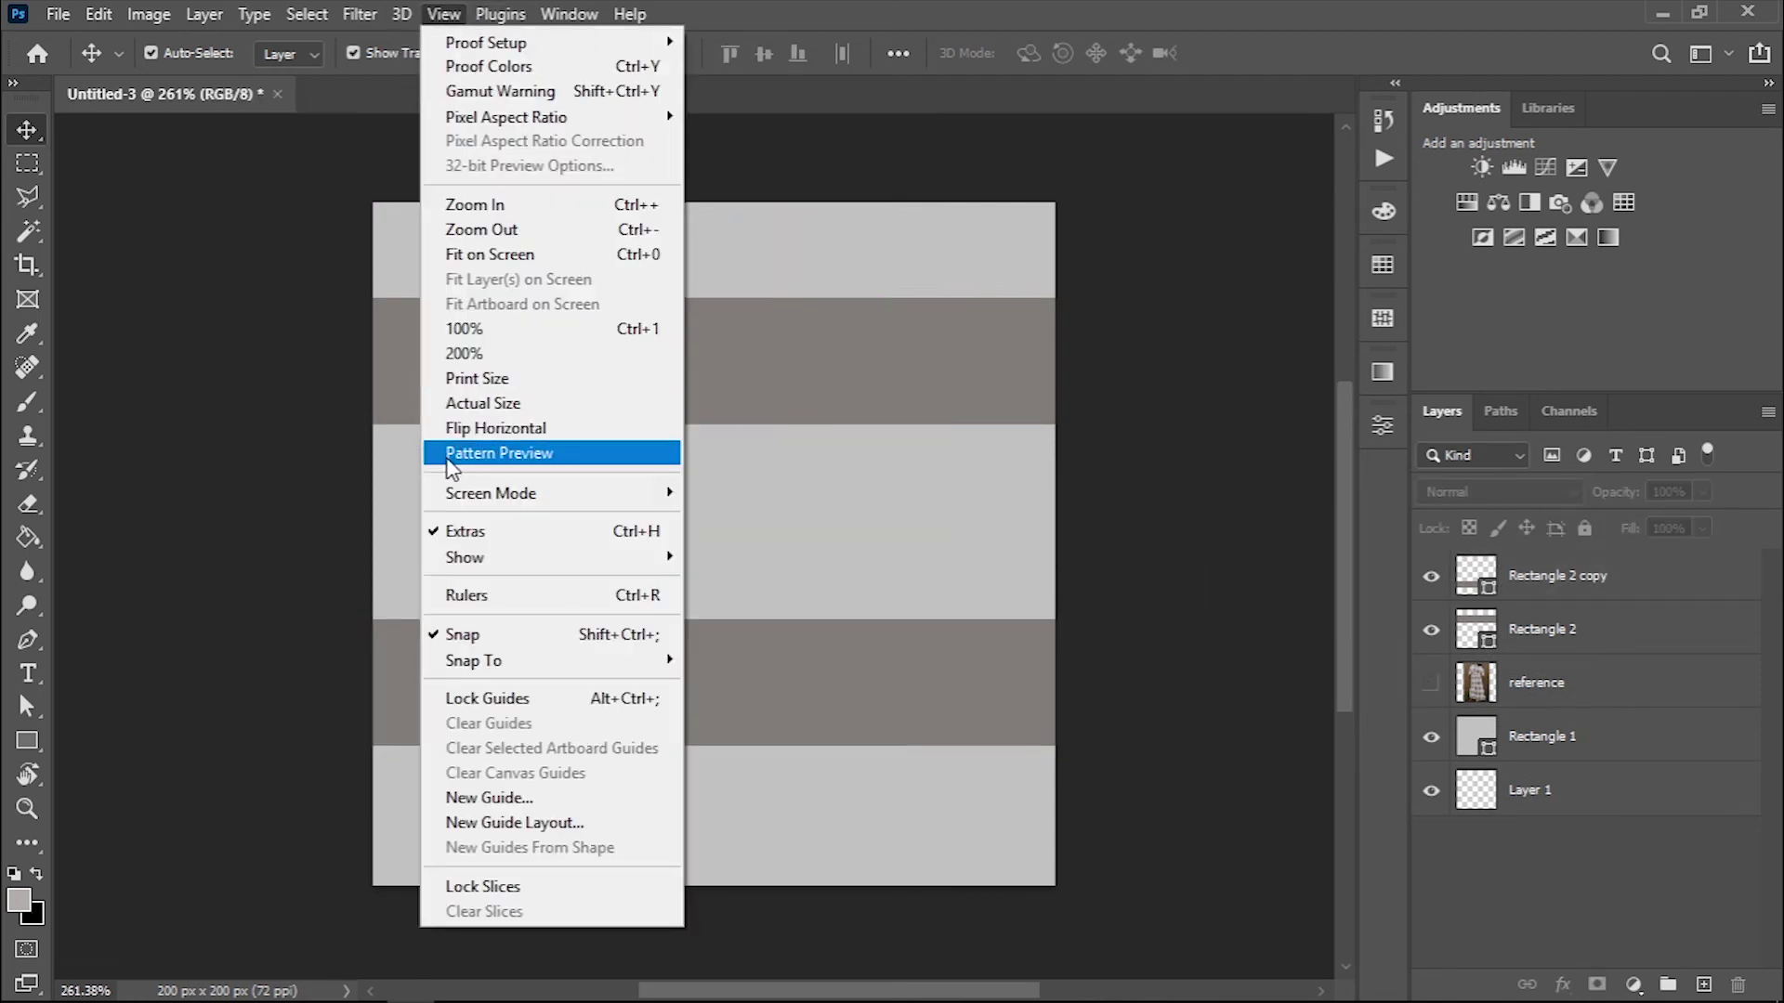
{"action": "left_click", "coordinate": [500, 454]}
{"action": "left_click", "coordinate": [785, 413]}
Duplicate both bands, rotate the copies -90° to vertical, and set them to 60% opacity.
{"action": "left_click", "coordinate": [739, 692]}
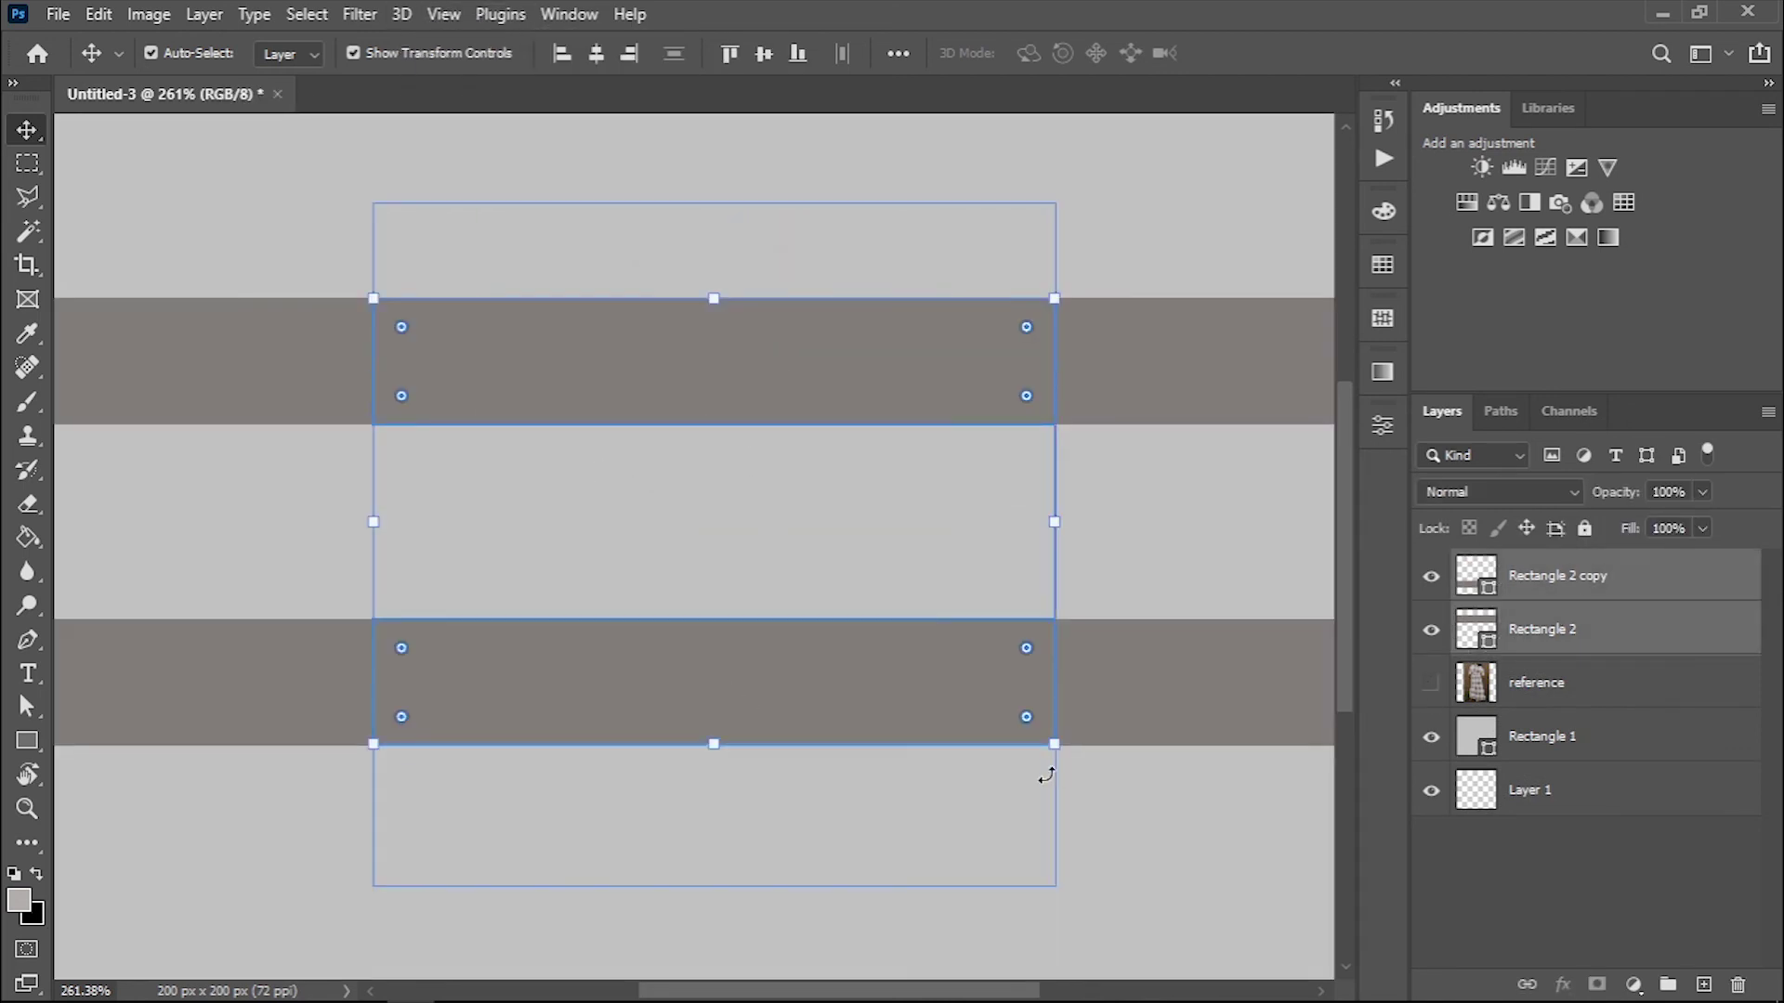
{"action": "key", "text": "ctrl+j"}
{"action": "key", "text": "shift+Down"}
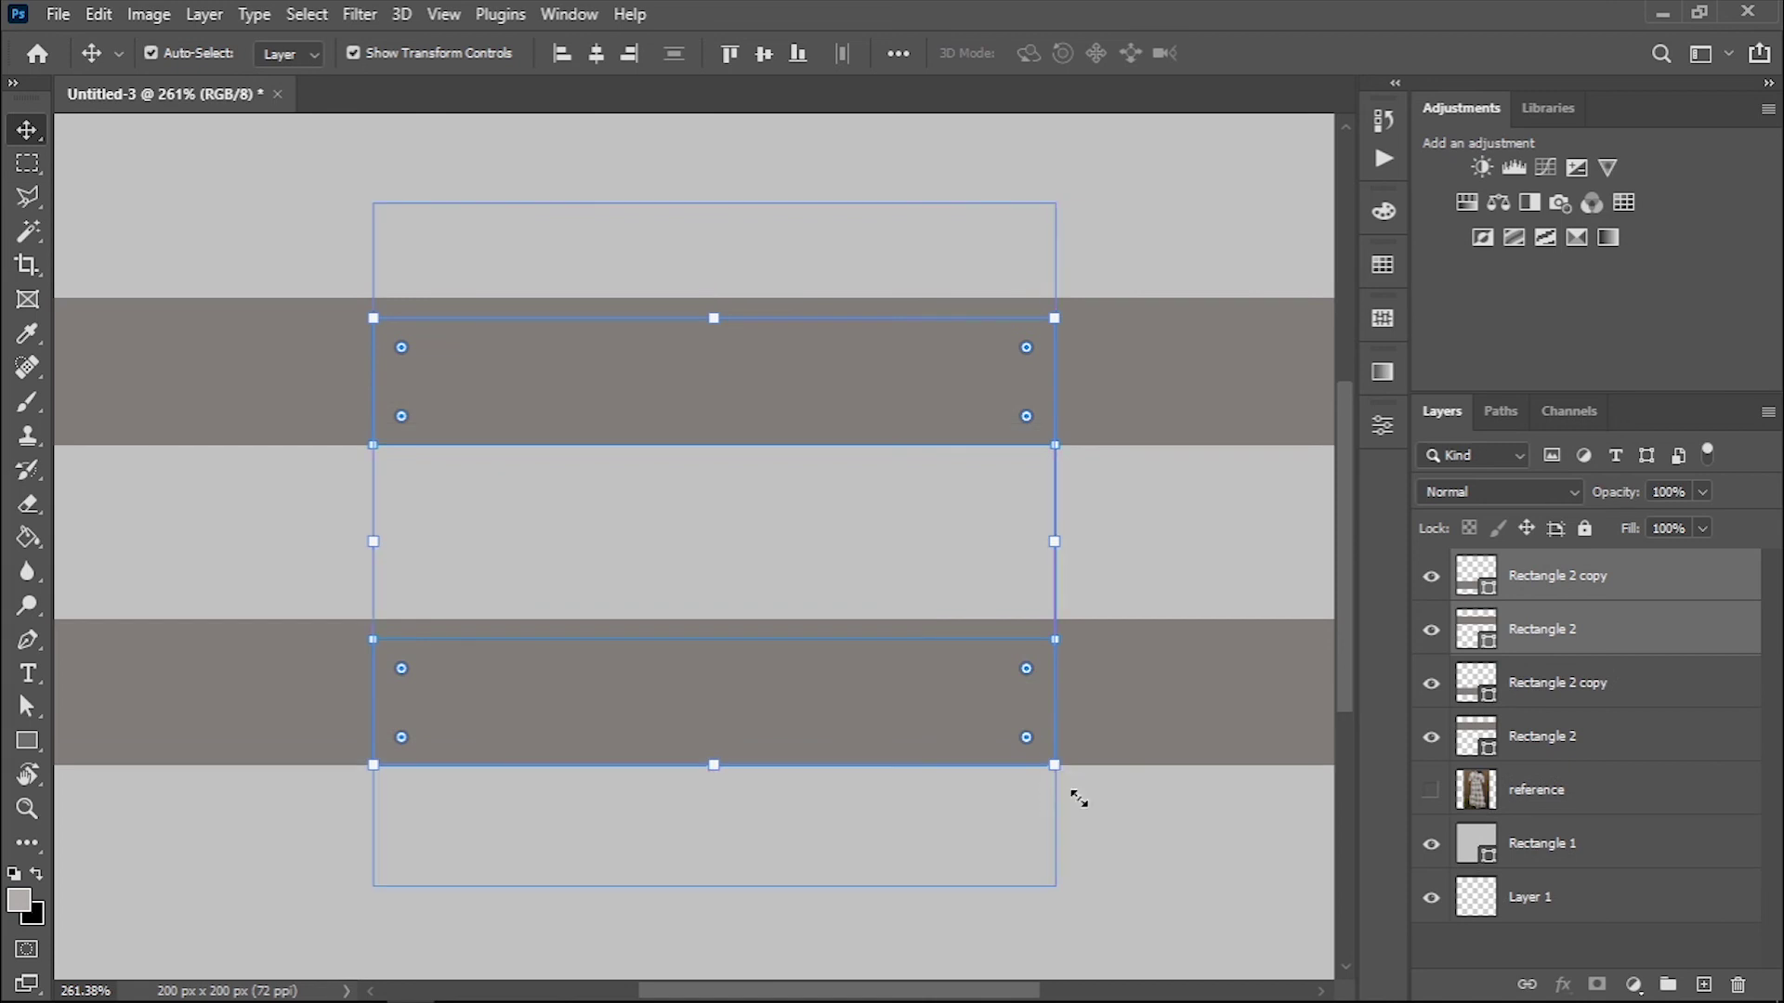
{"action": "mouse_move", "coordinate": [1074, 795]}
{"action": "left_mouse_down"}
{"action": "mouse_move", "coordinate": [923, 338]}
{"action": "mouse_move", "coordinate": [961, 247]}
{"action": "left_mouse_up"}
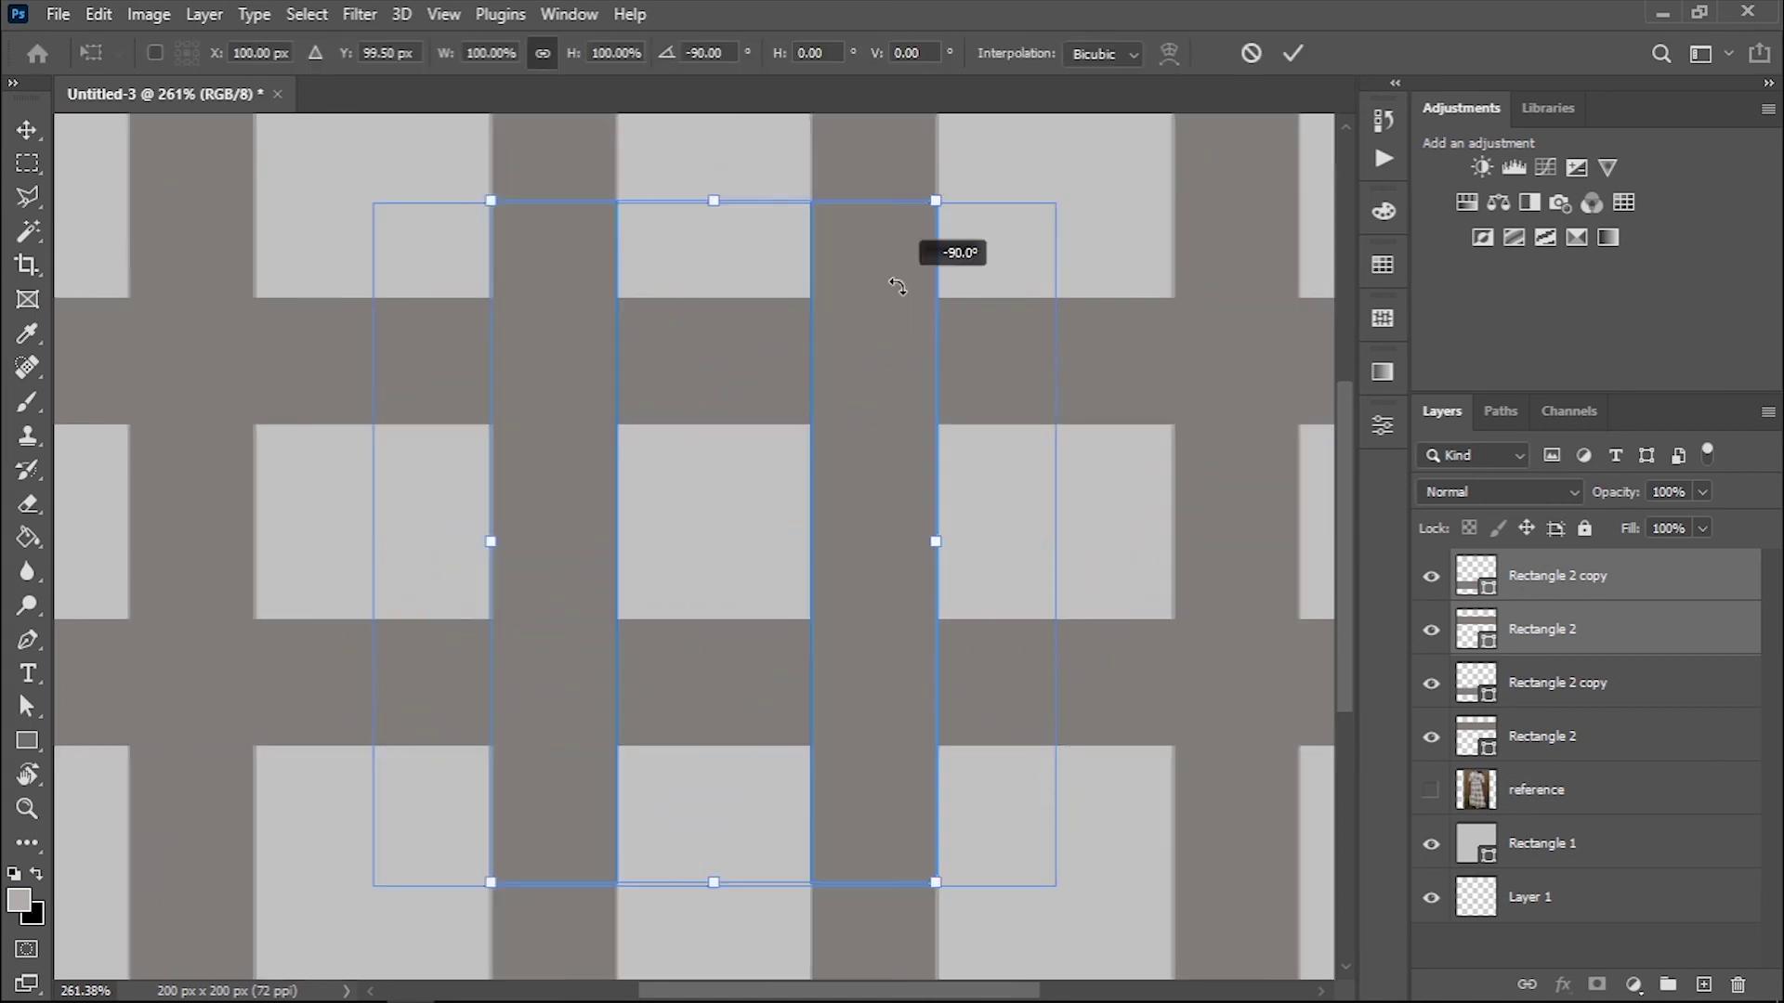
{"action": "left_click", "coordinate": [1668, 492]}
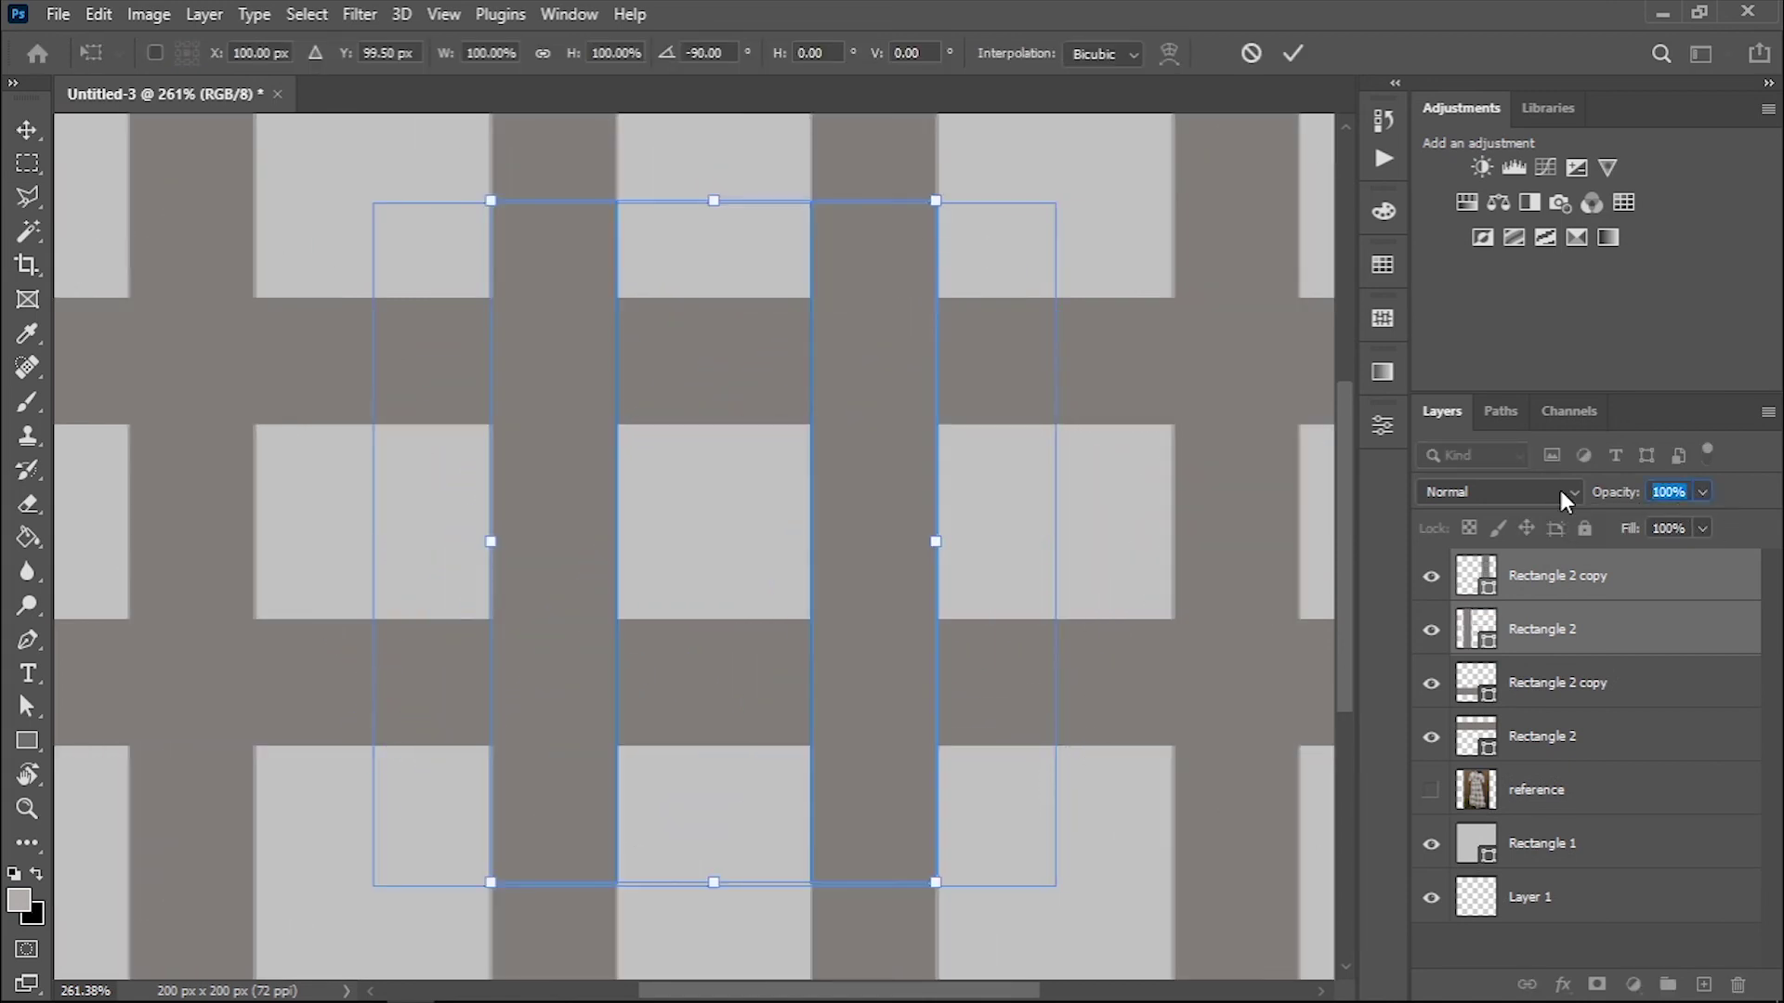
{"action": "type", "text": "60"}
{"action": "key", "text": "Return"}
{"action": "key", "text": "Return"}
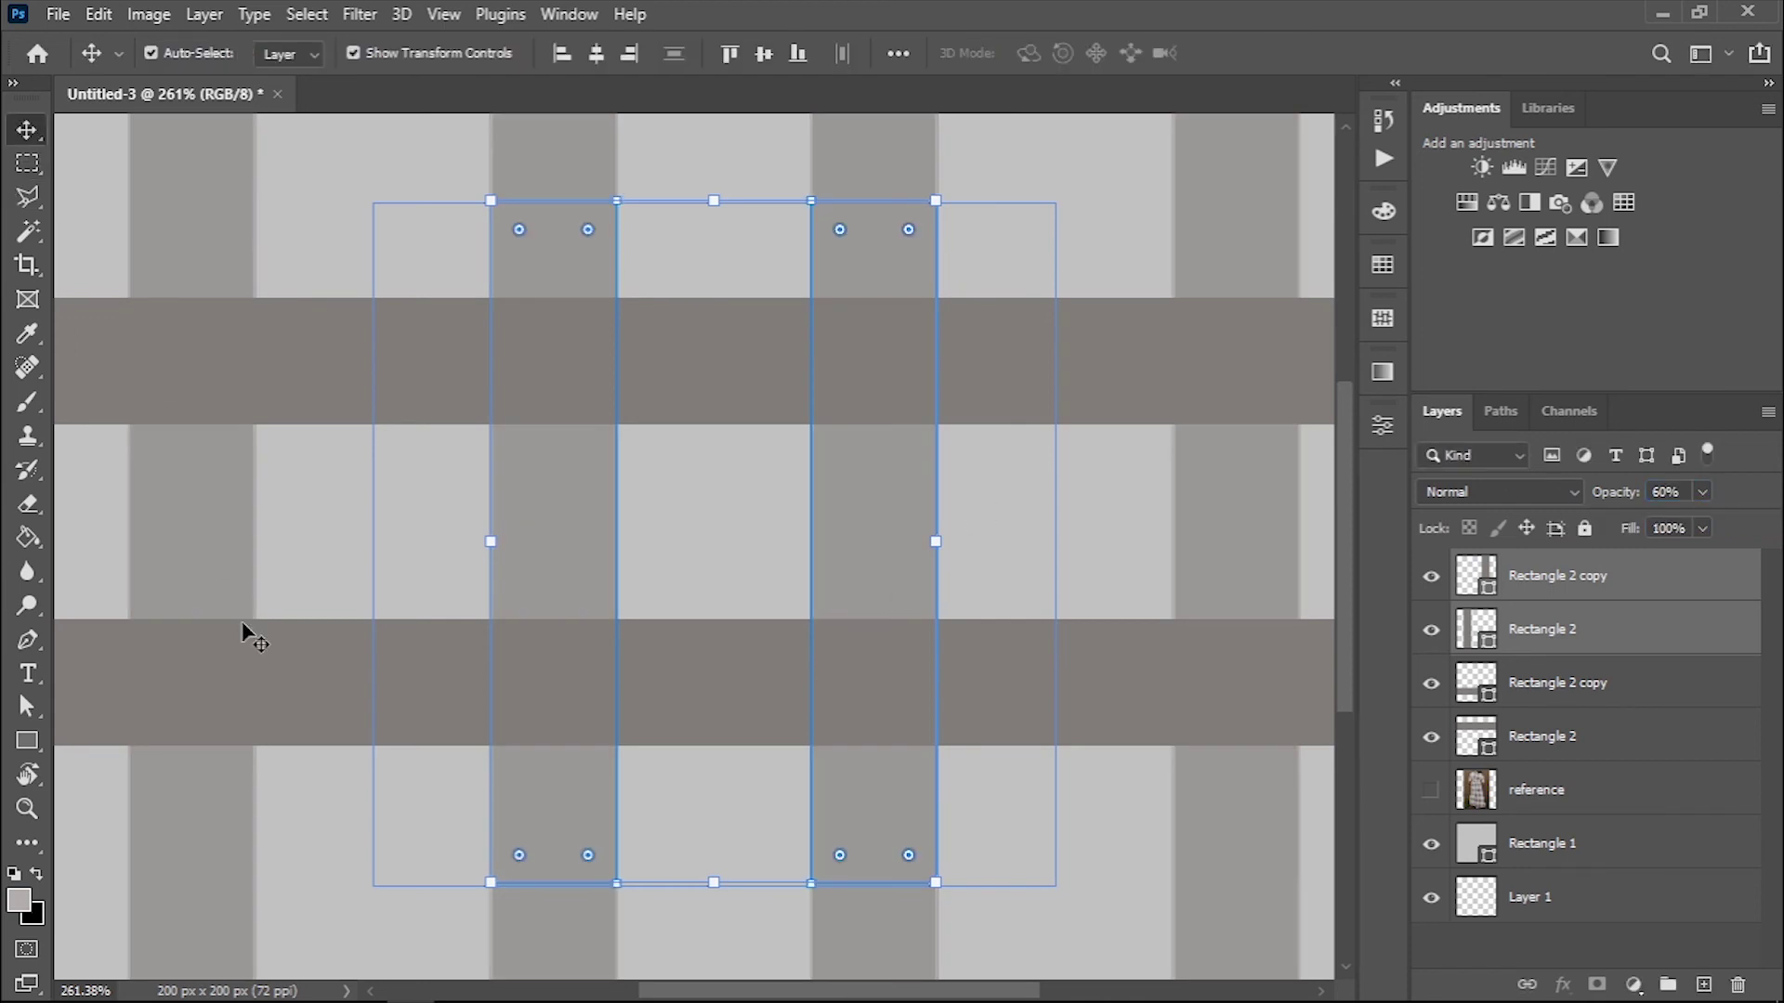
{"action": "key", "text": "alt+bracketleft"}
{"action": "key", "text": "ctrl+minus"}
Zoom out to about 93% to view many repeating gingham tiles.
{"action": "key", "text": "z"}
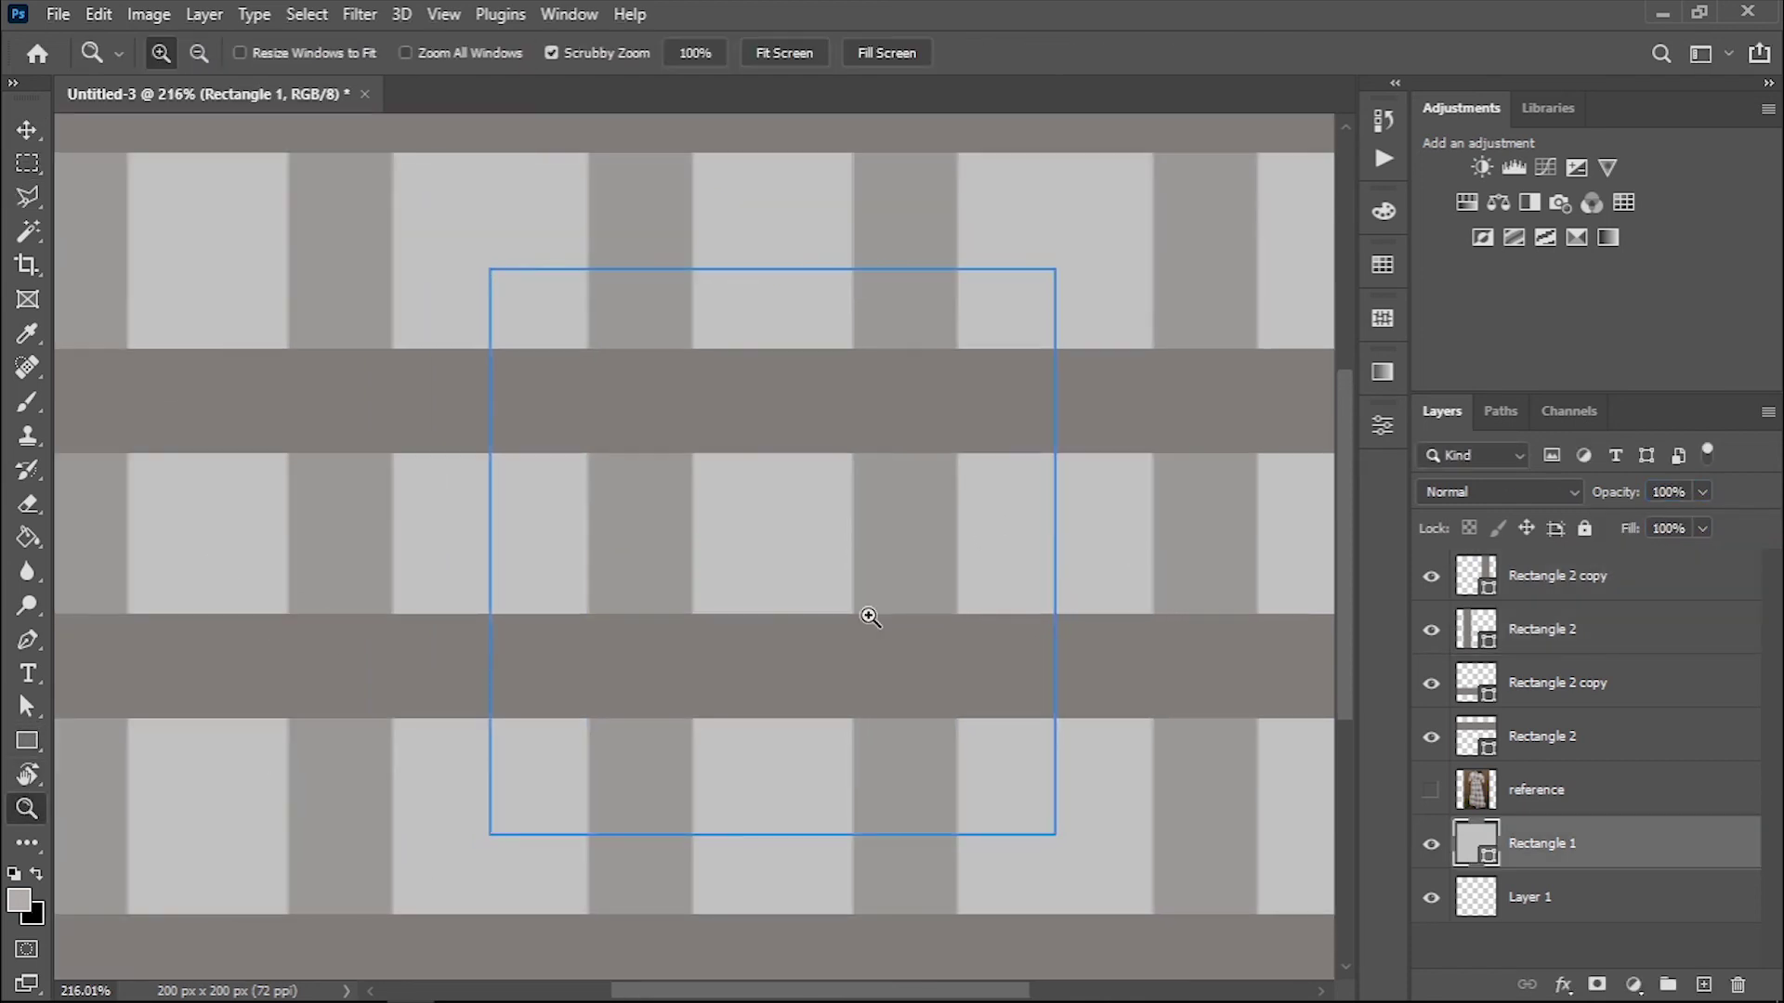
{"action": "left_click_drag", "start_coordinate": [870, 618], "coordinate": [779, 578]}
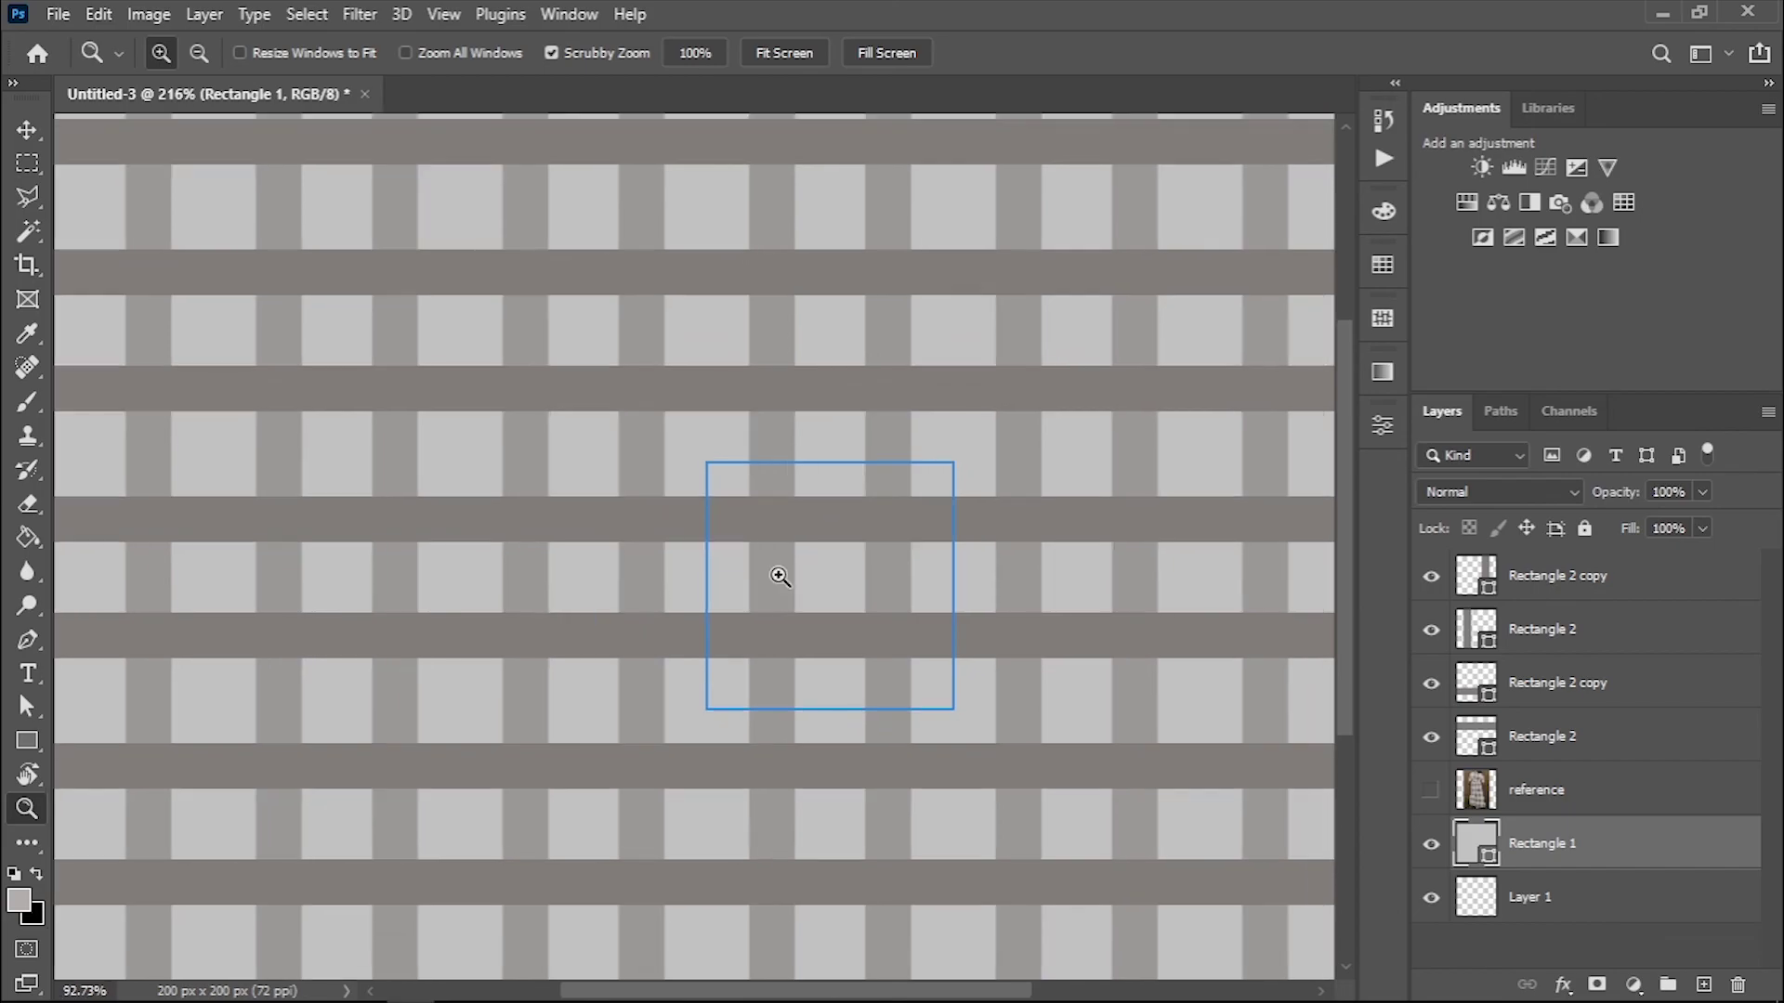